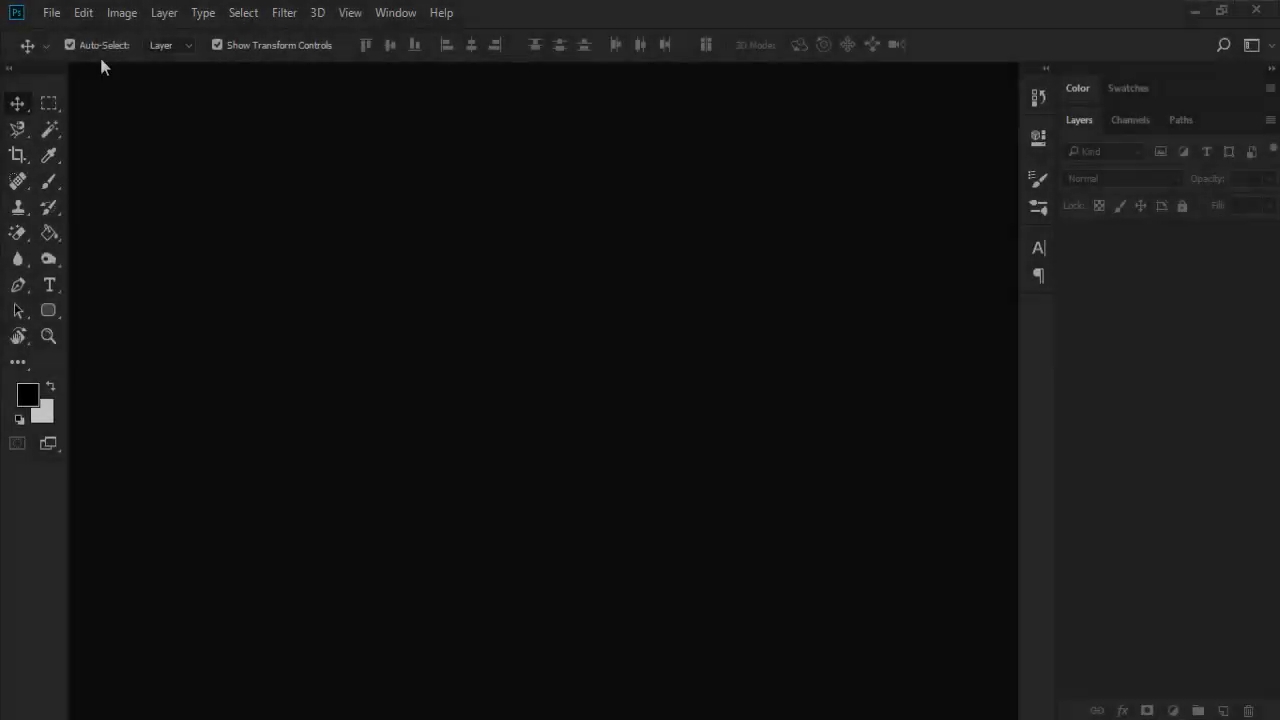
- Create an 820 x 312 px, 72 ppi document named 'Facebook Cover'
left_click(51, 12)
left_click(60, 35)
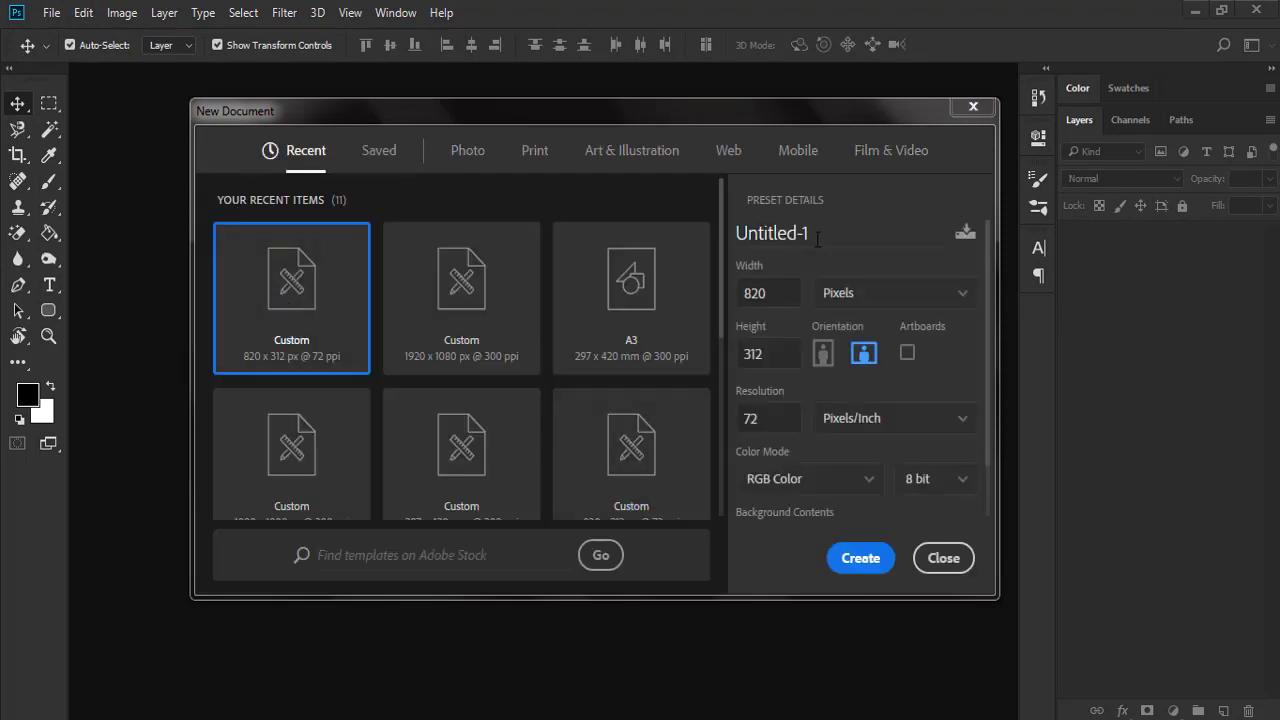
double_click(815, 236)
type("Facebook Cover")
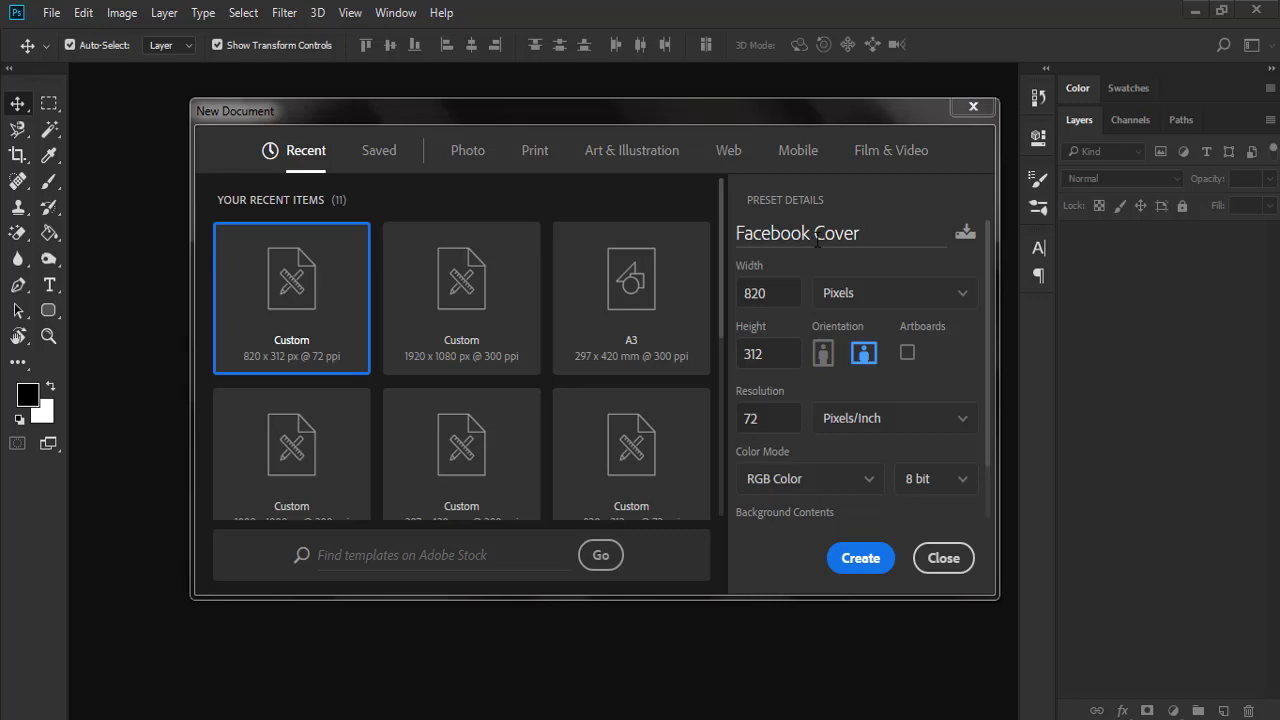
key("Return")
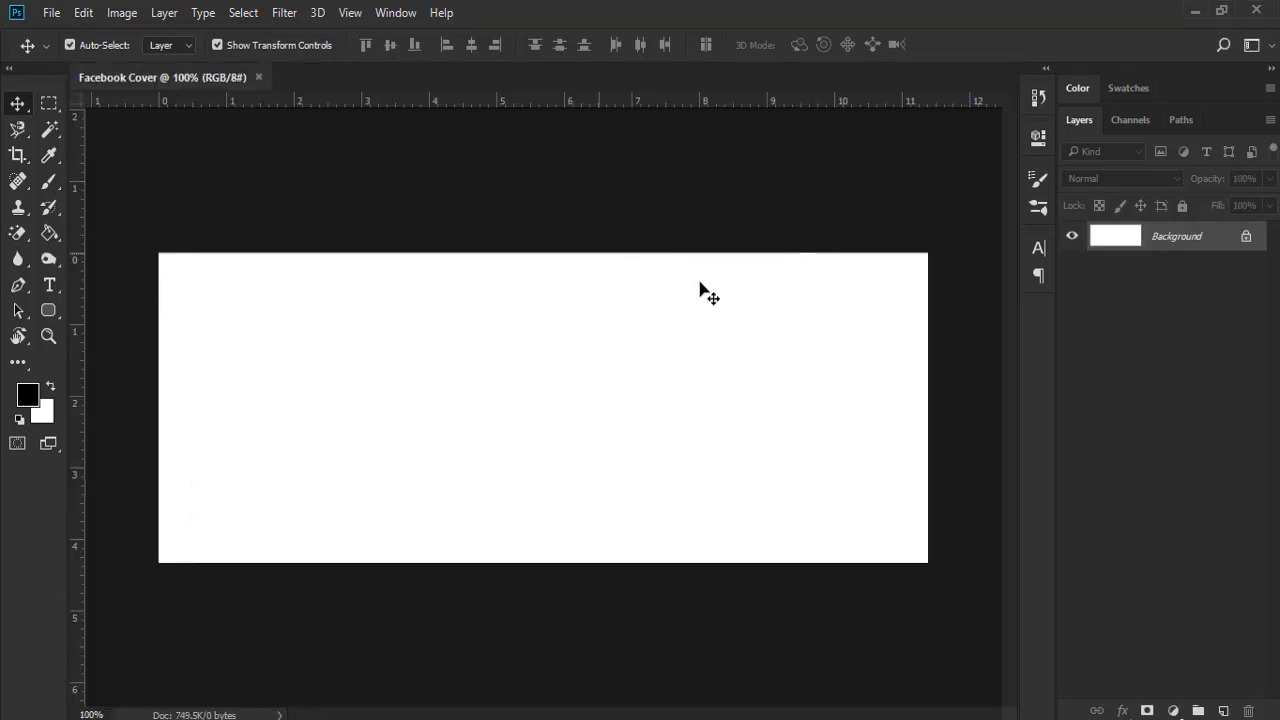
- Add a new layer, fill it black with the Paint Bucket, and name it 'Background'
left_click(1224, 711)
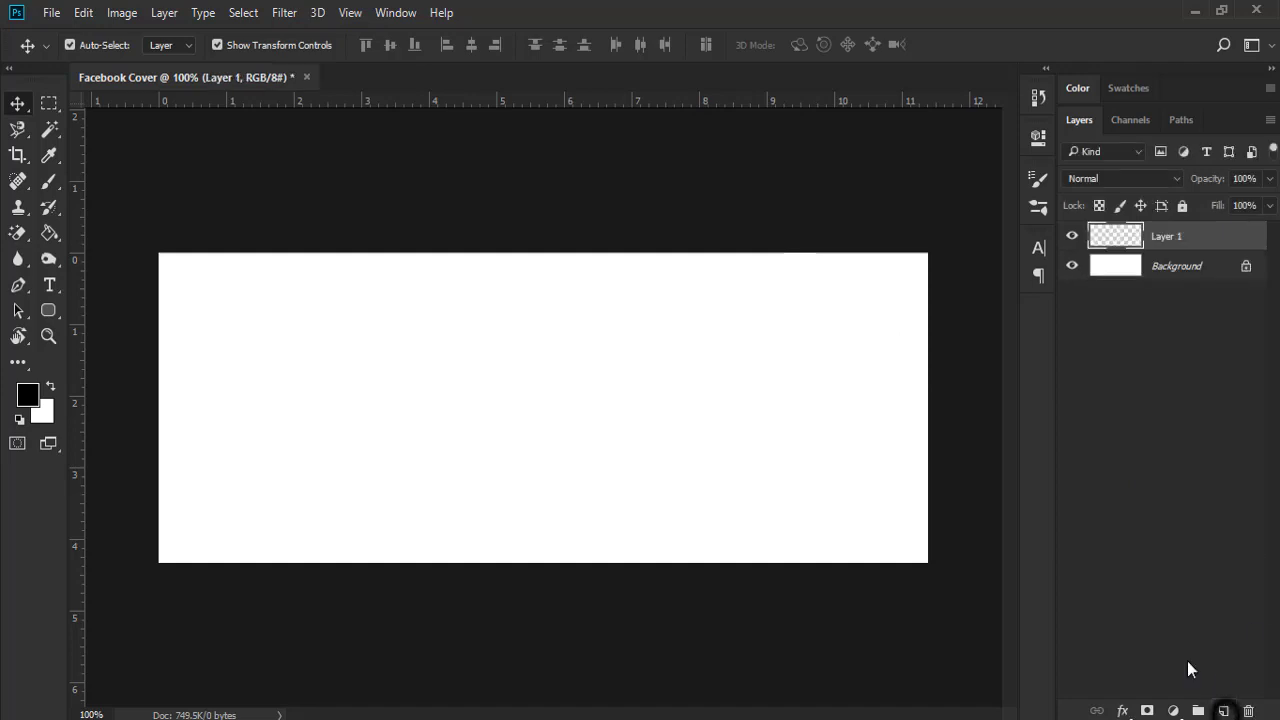
left_click(50, 236)
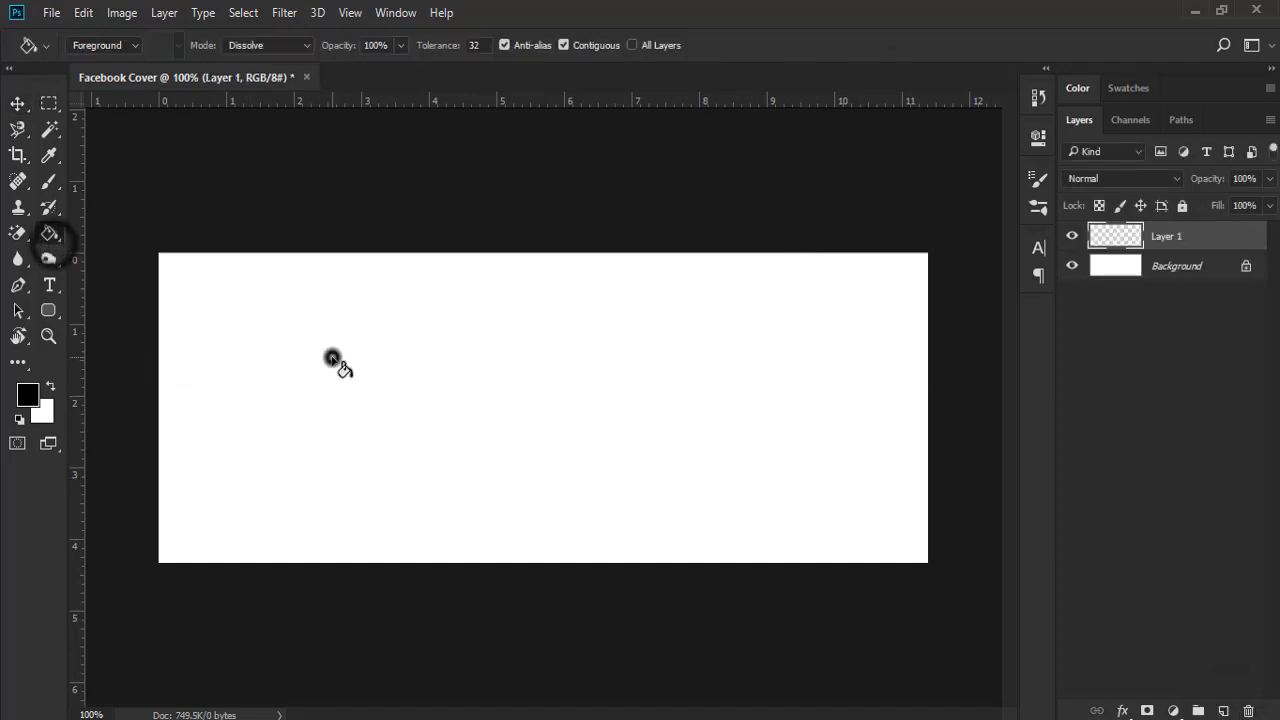
left_click(334, 358)
double_click(1167, 237)
type("Background")
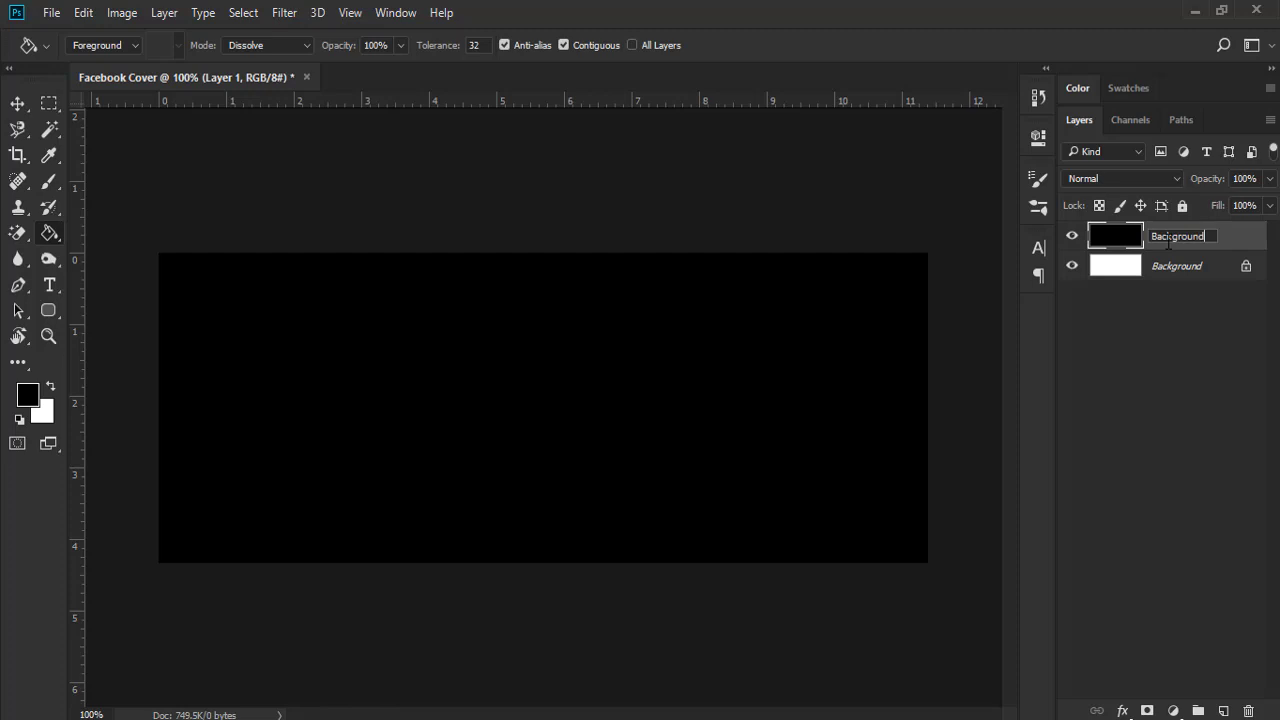
key("Return")
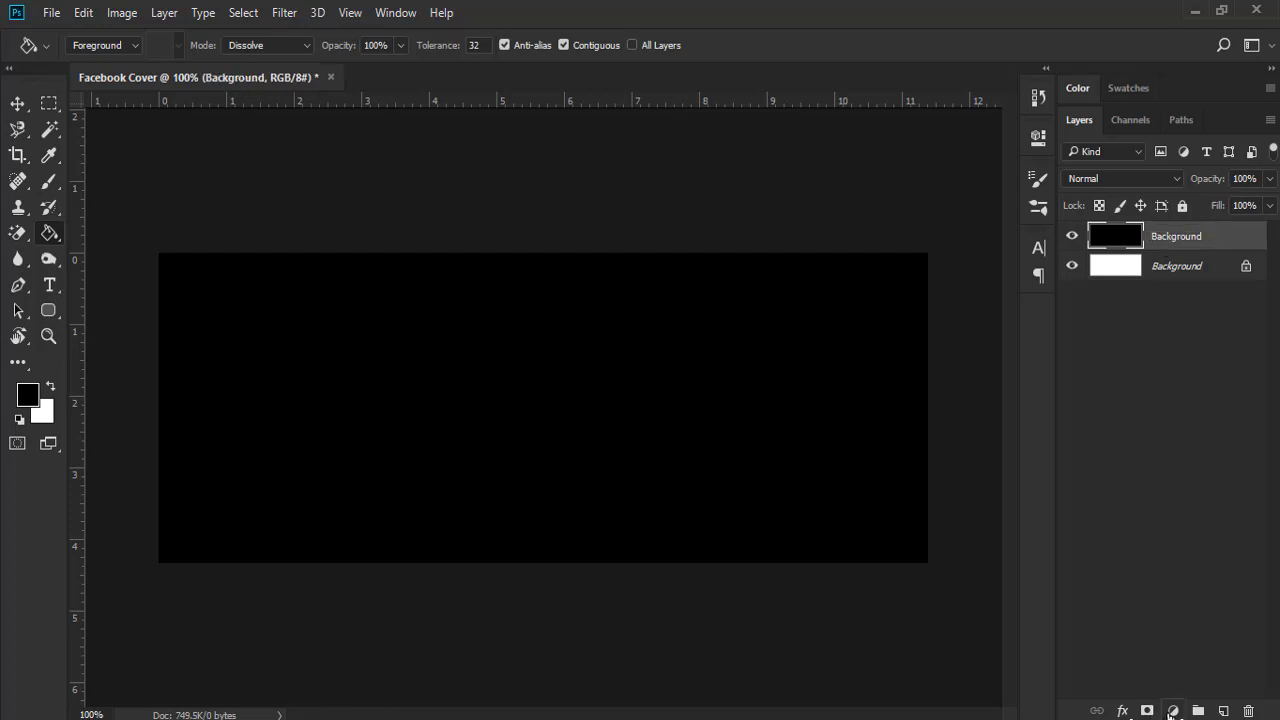
- Add a Gradient fill layer from a yellow-orange preset with the yellow stop removed, leaving solid orange
left_click(1172, 710)
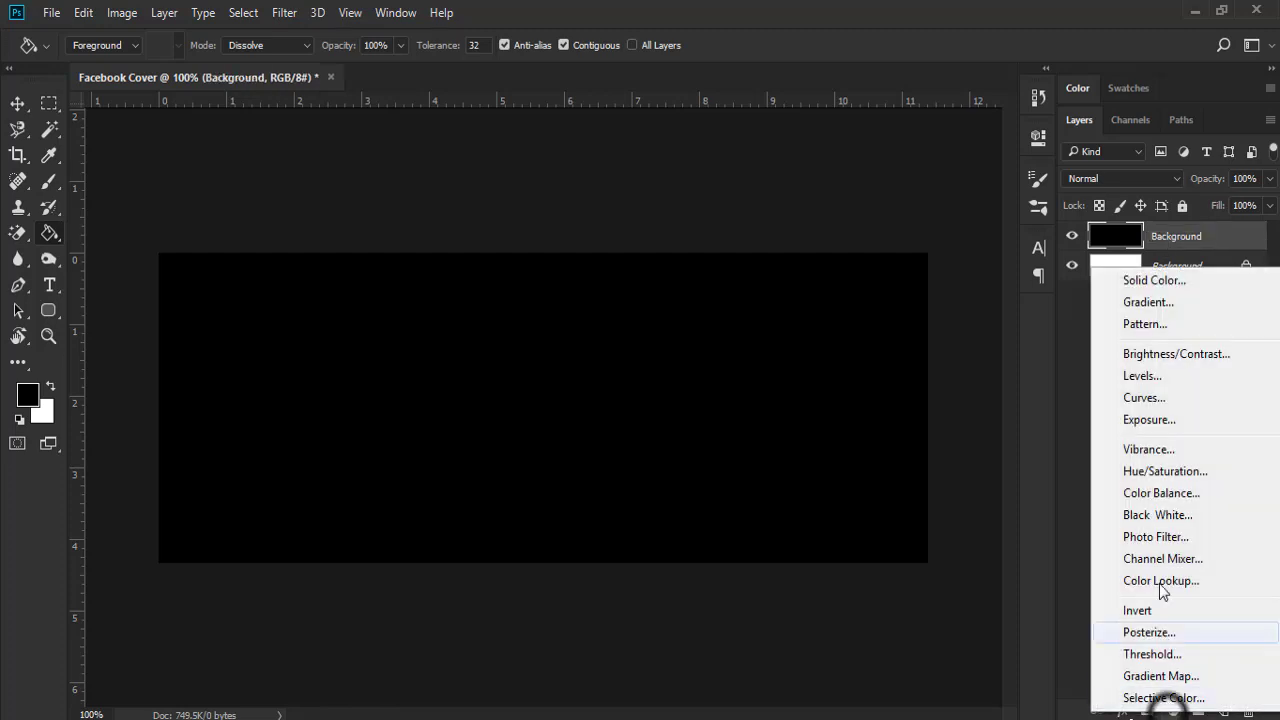
left_click(1147, 302)
left_click(986, 217)
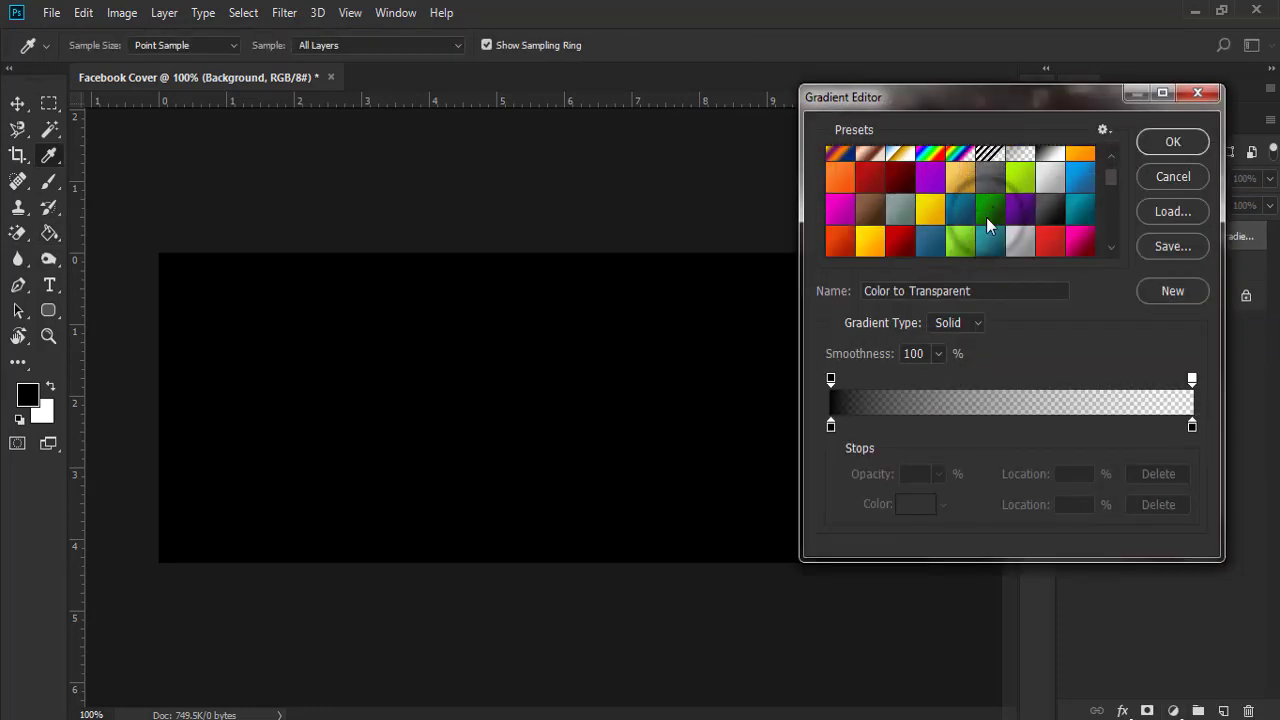
scroll(912, 232, "down", 1)
left_click(877, 215)
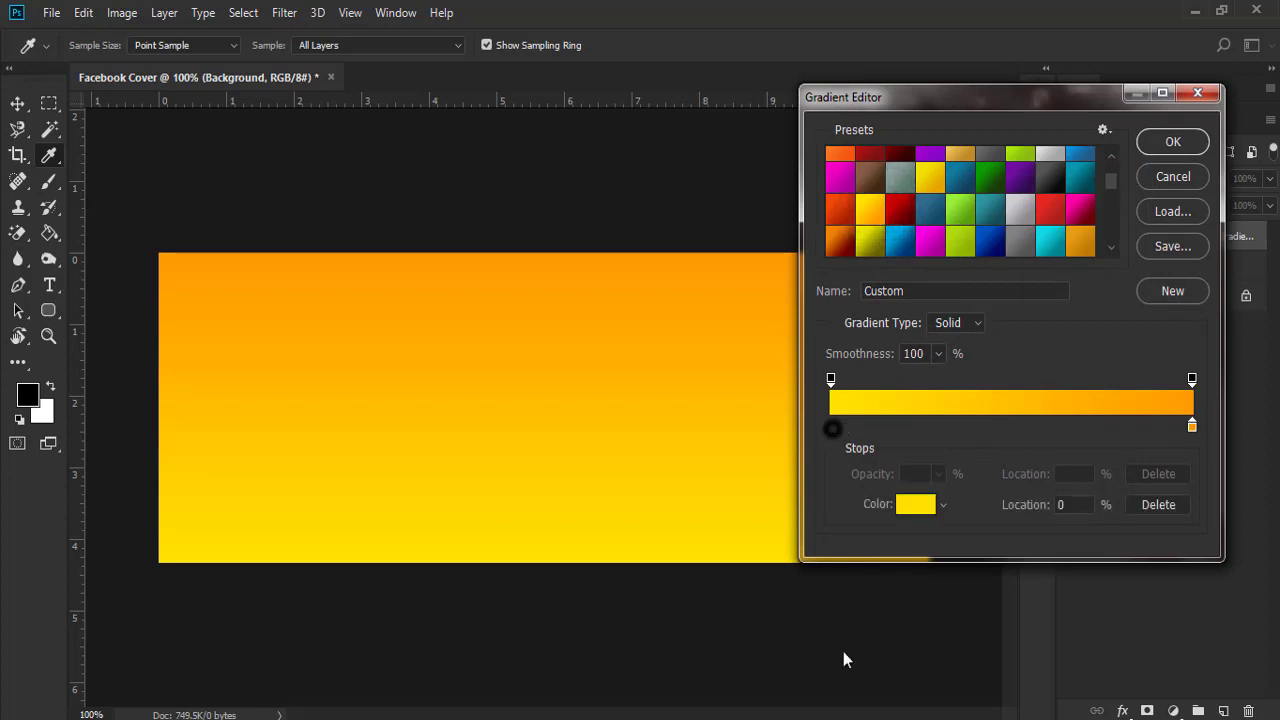
left_click_drag(831, 427, 846, 663)
left_click(1168, 146)
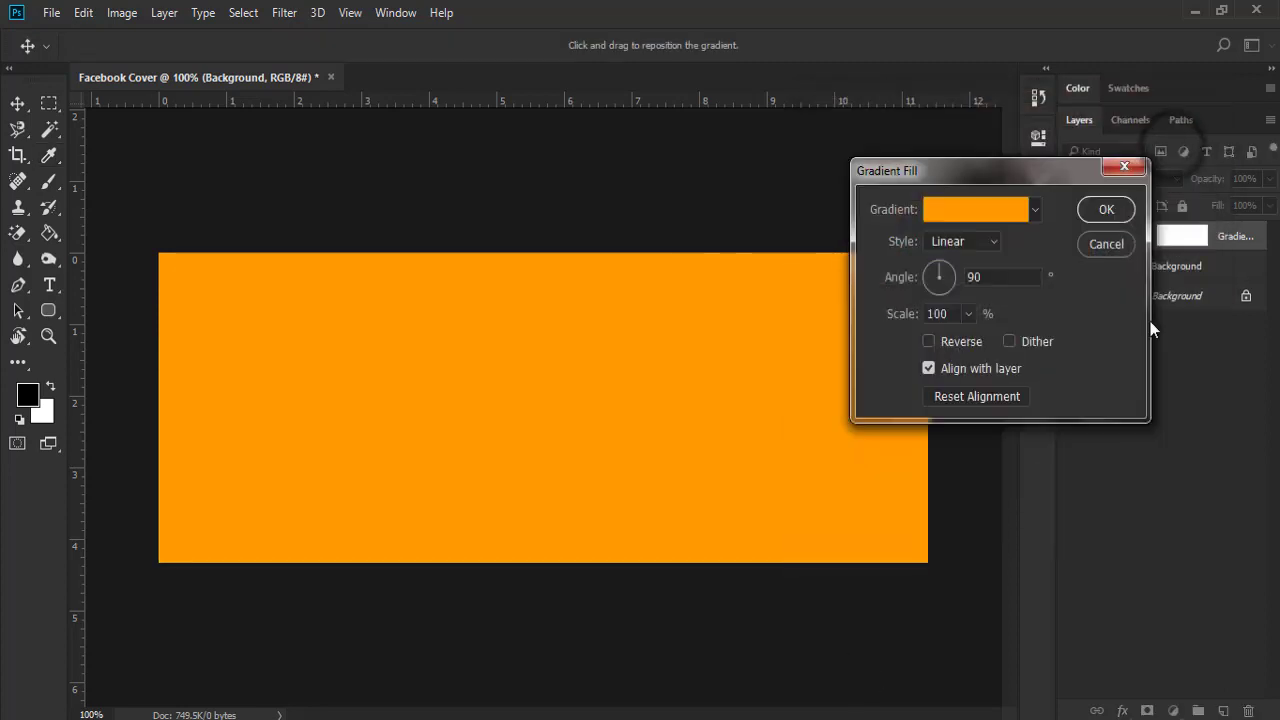
left_click(1106, 210)
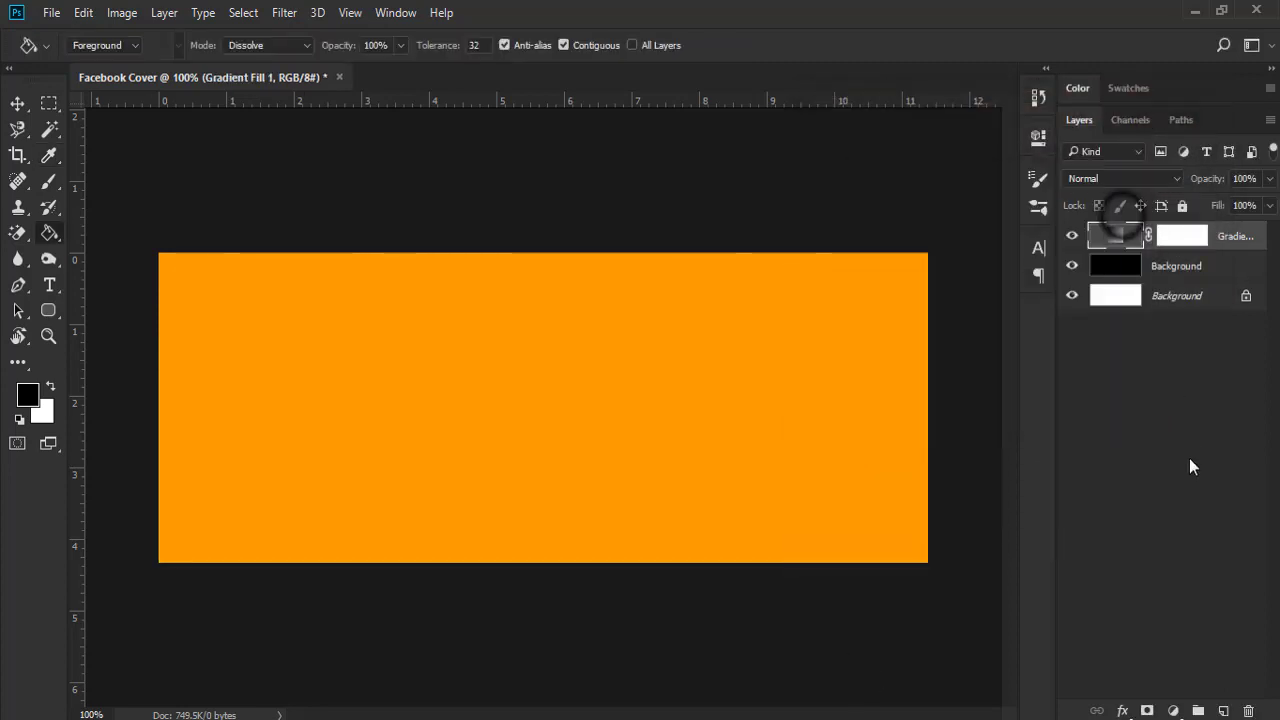
- Delete the black Background layer, leaving the orange fill over white
left_click(1196, 266)
key("Delete")
left_click(1193, 357)
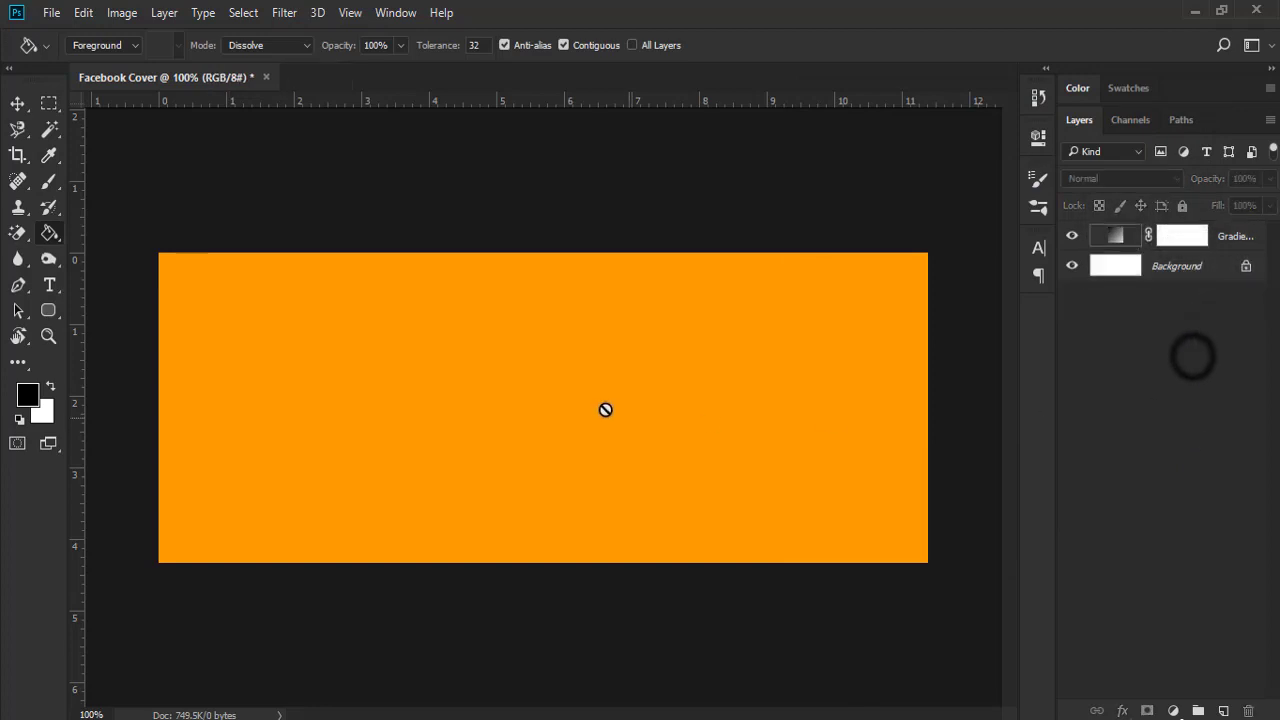
left_click(18, 102)
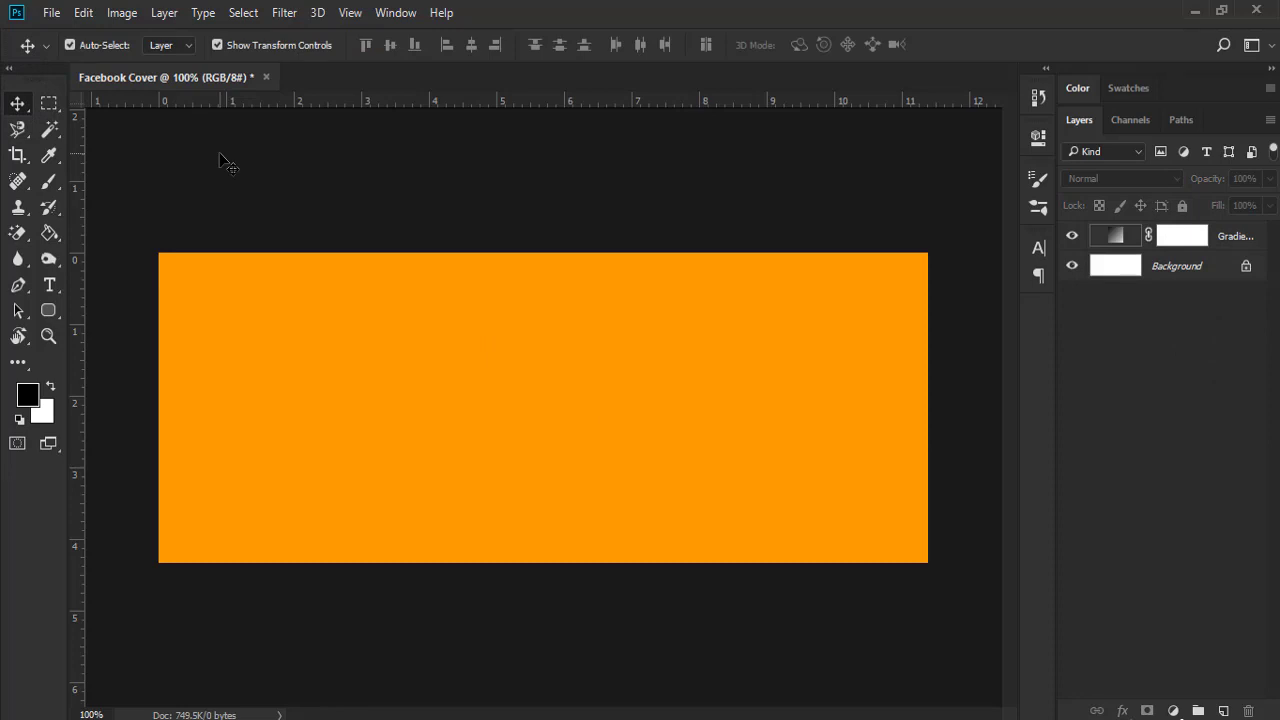
- Copy the abstract painting image into the Facebook Cover document
left_click(49, 12)
key("Escape")
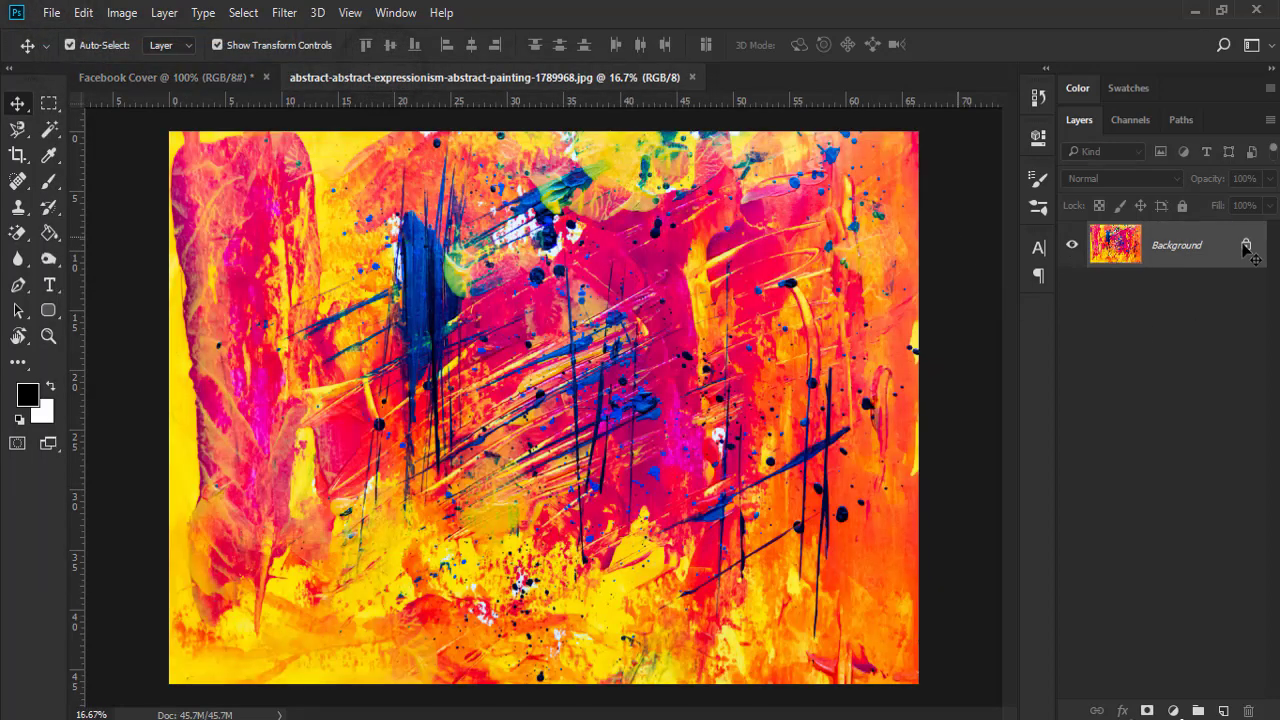
left_click(1247, 248)
mouse_move(626, 248)
left_mouse_down()
mouse_move(243, 137)
mouse_move(455, 345)
left_mouse_up()
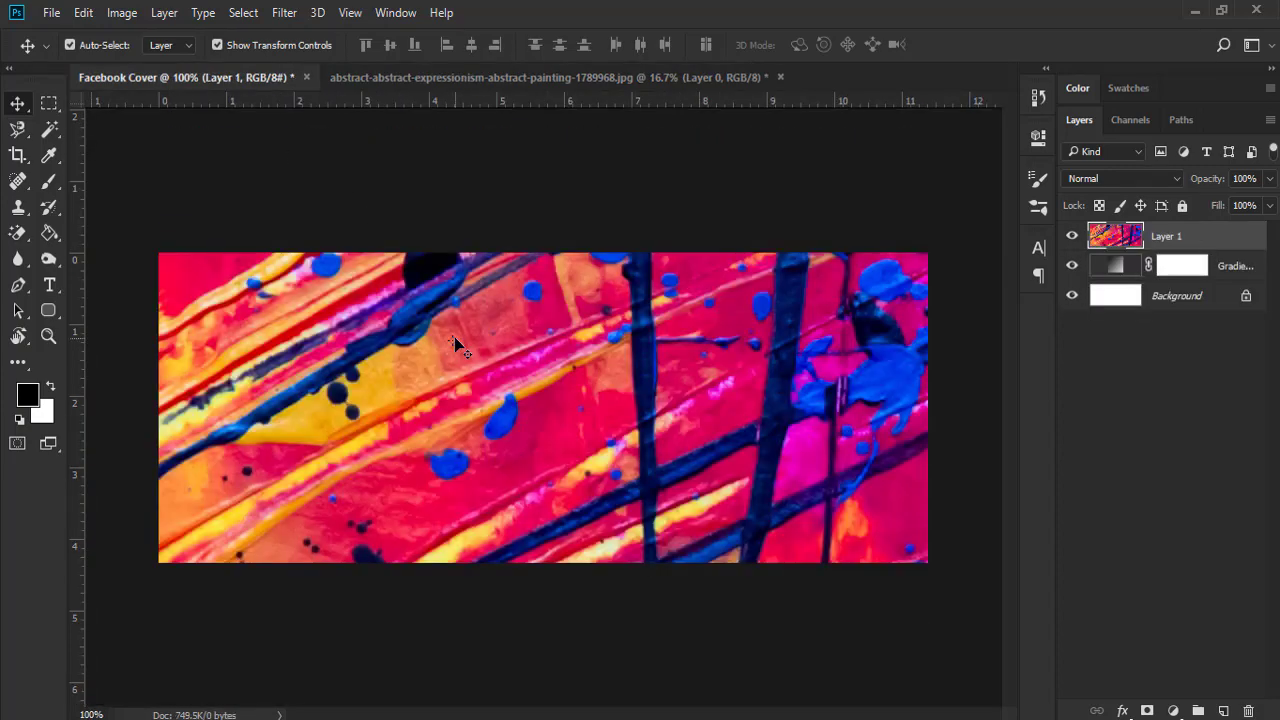
- Shrink the painting to fit the cover and centre it on the canvas
key("ctrl+minus")
key("ctrl+minus")
key("ctrl+minus")
key("ctrl+minus")
key("ctrl+minus")
key("ctrl+minus")
key("ctrl+minus")
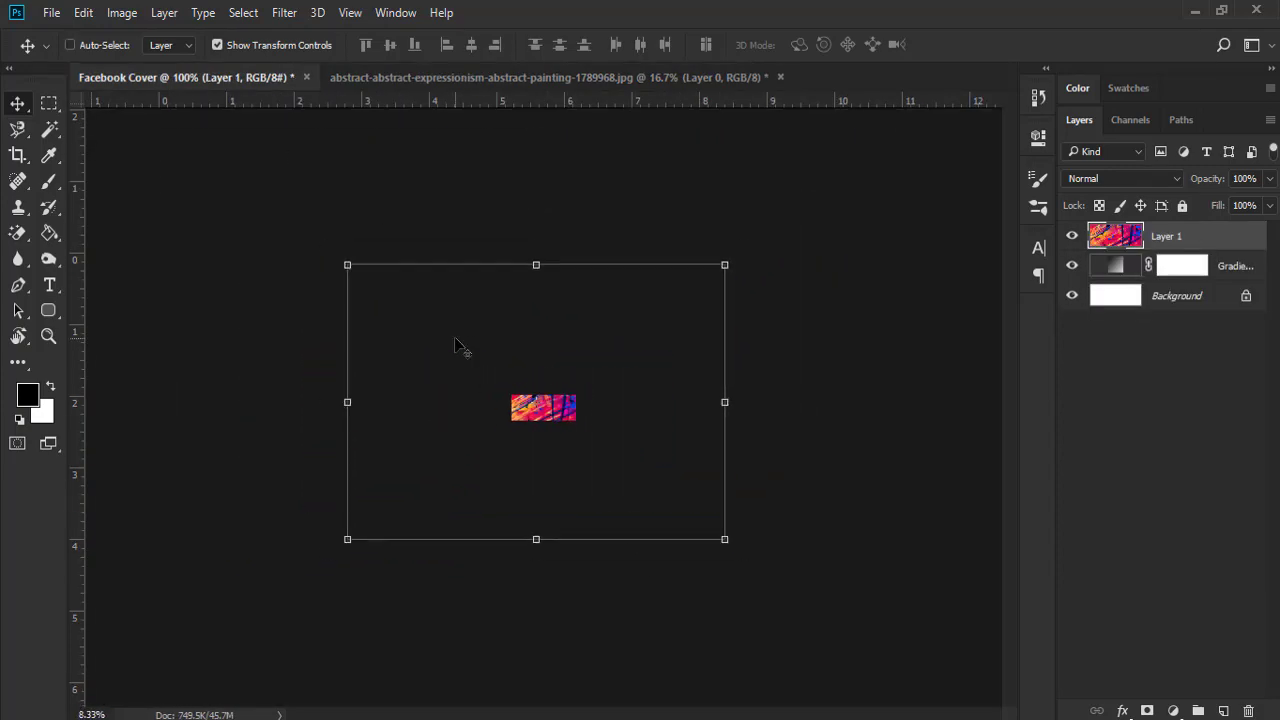
left_click_drag(724, 262, 586, 371)
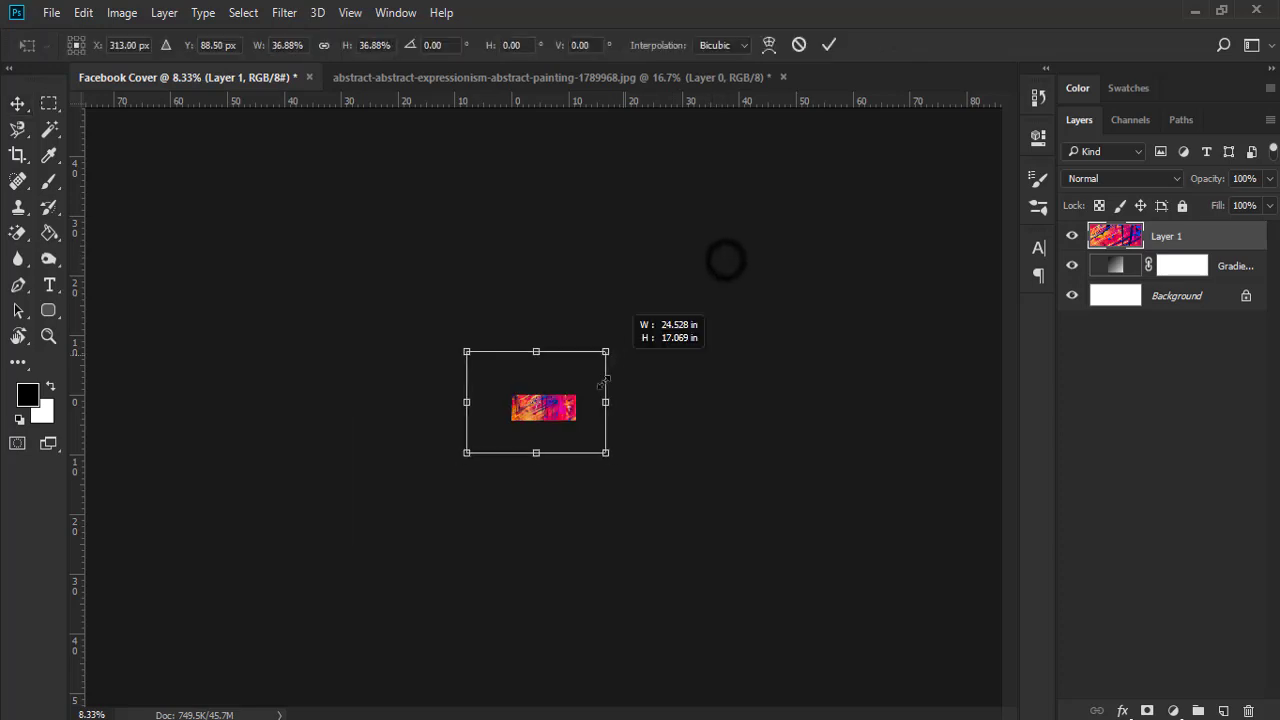
key("ctrl+plus")
key("ctrl+plus")
key("ctrl+plus")
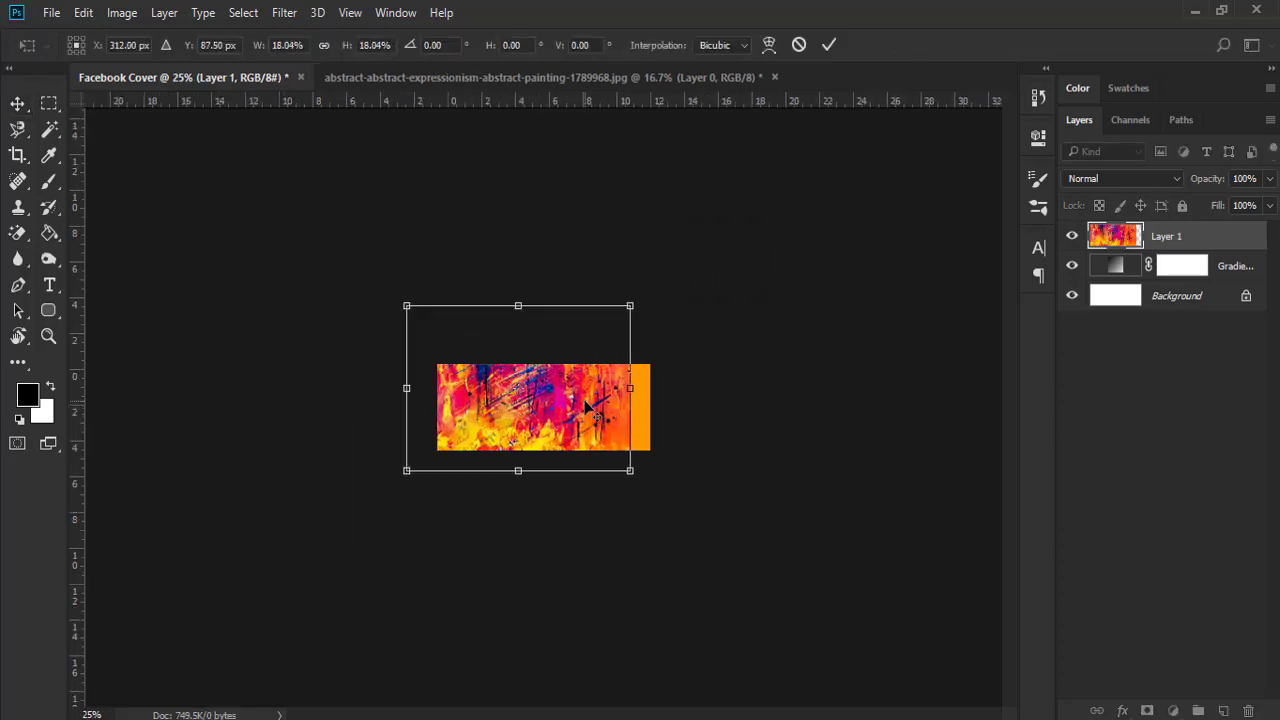
key("ctrl+plus")
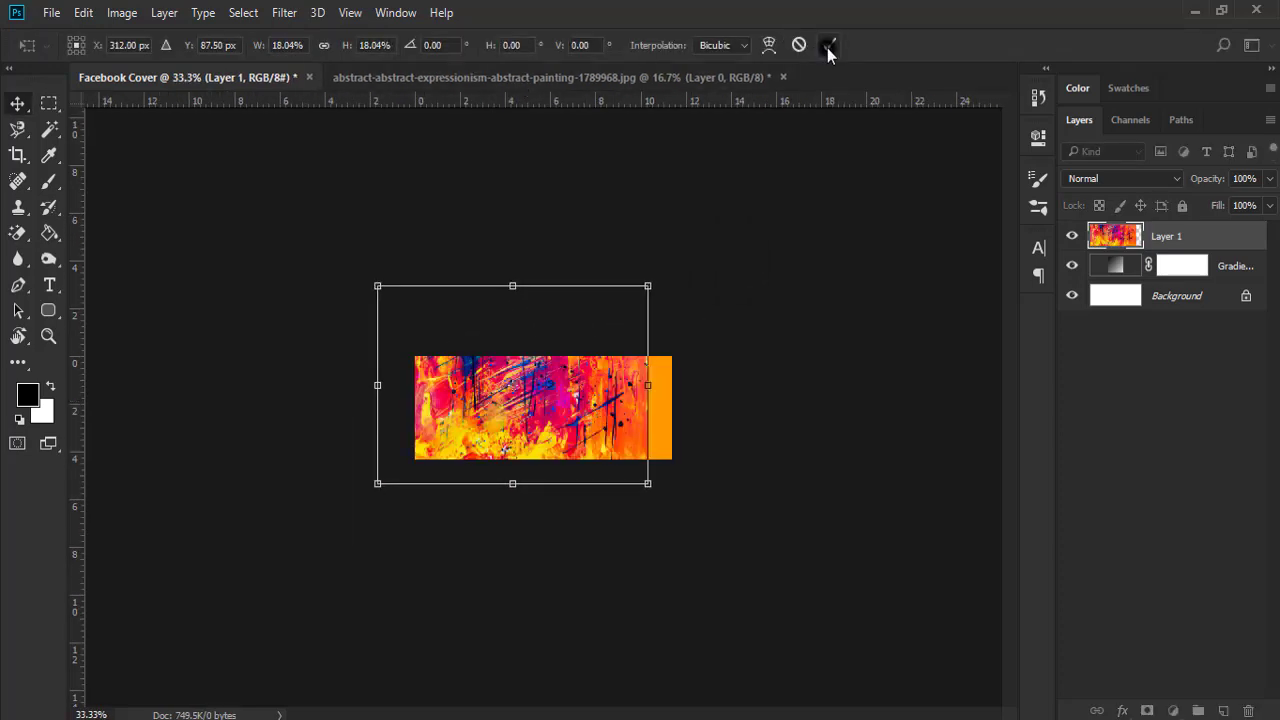
left_click(827, 46)
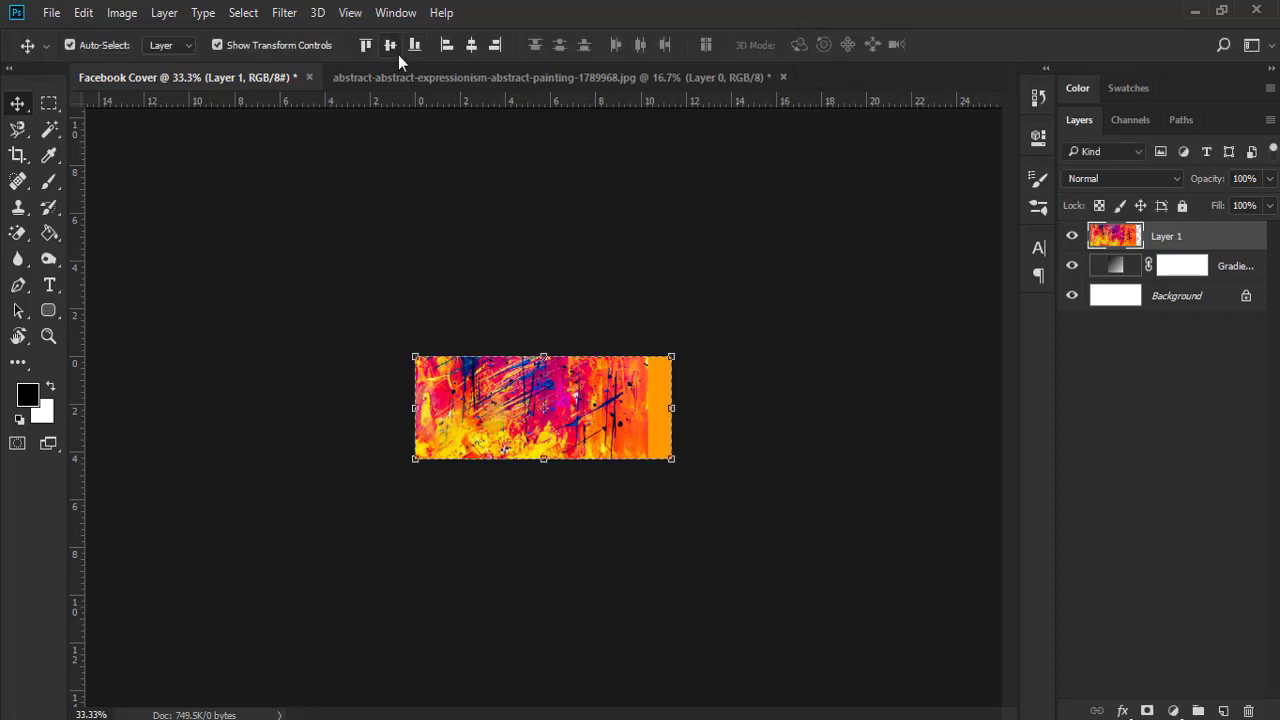
left_click(390, 45)
left_click(471, 45)
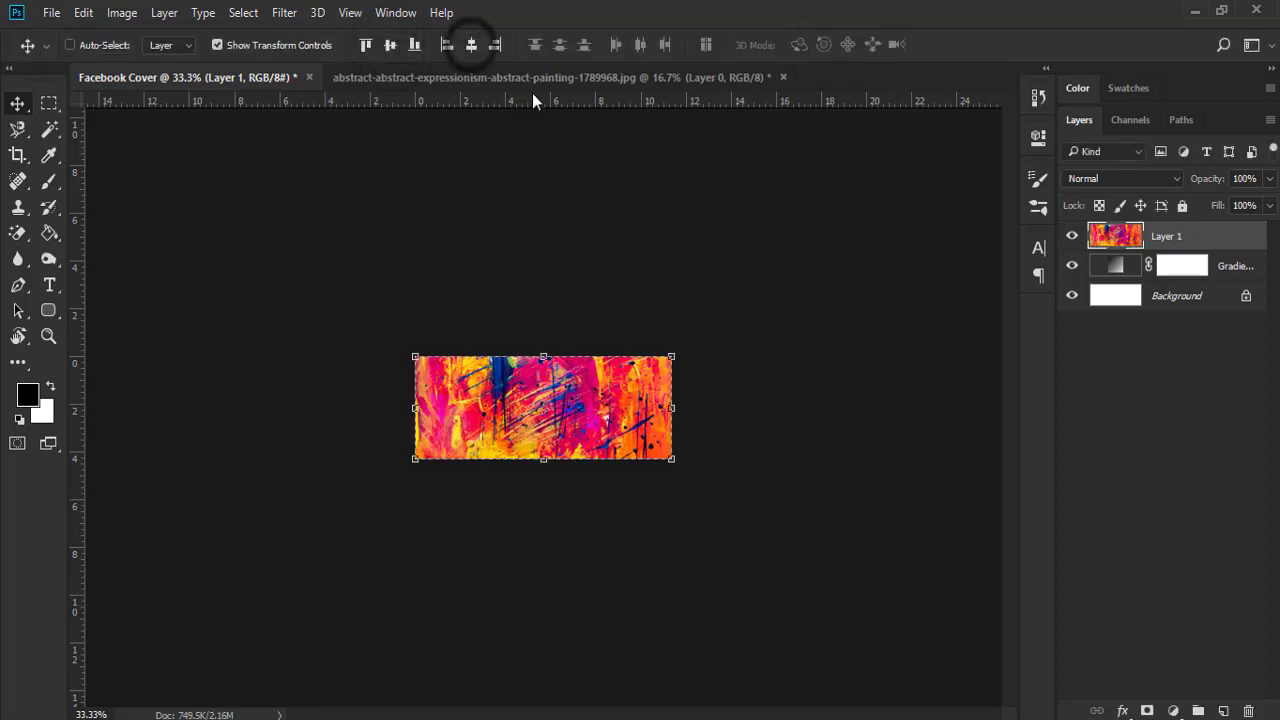
key("ctrl+plus")
key("ctrl+plus")
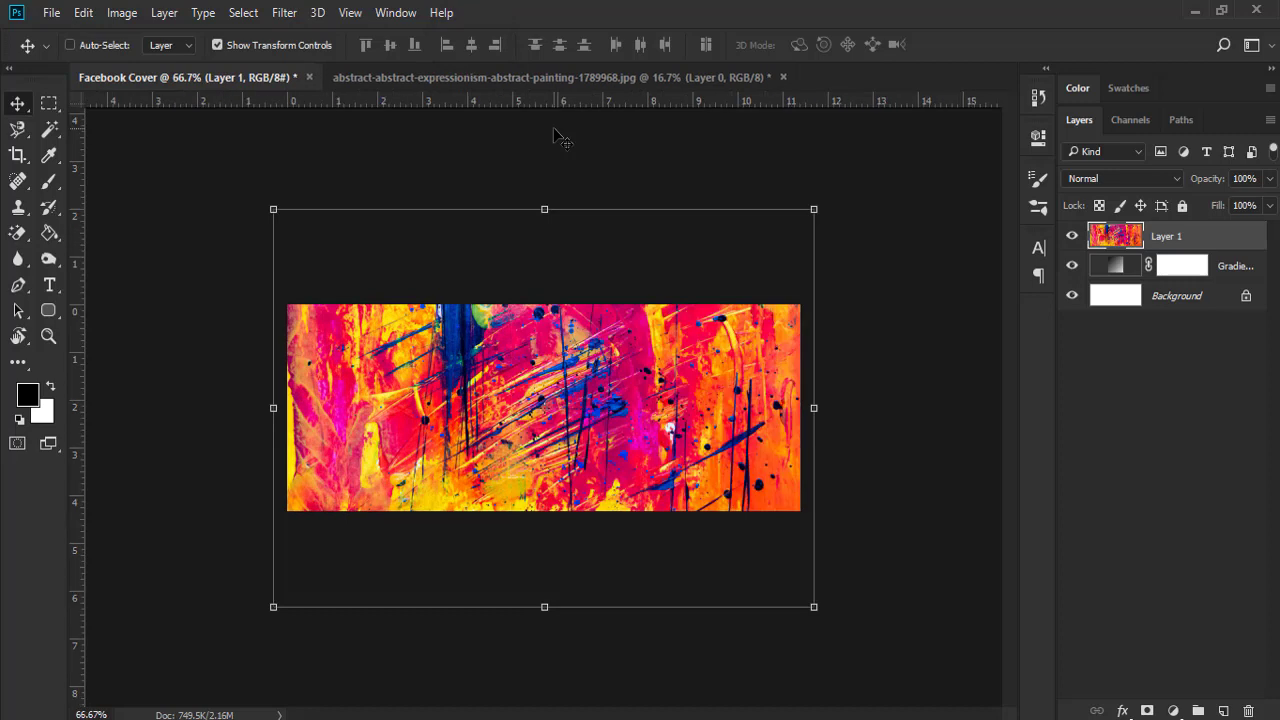
left_click(247, 46)
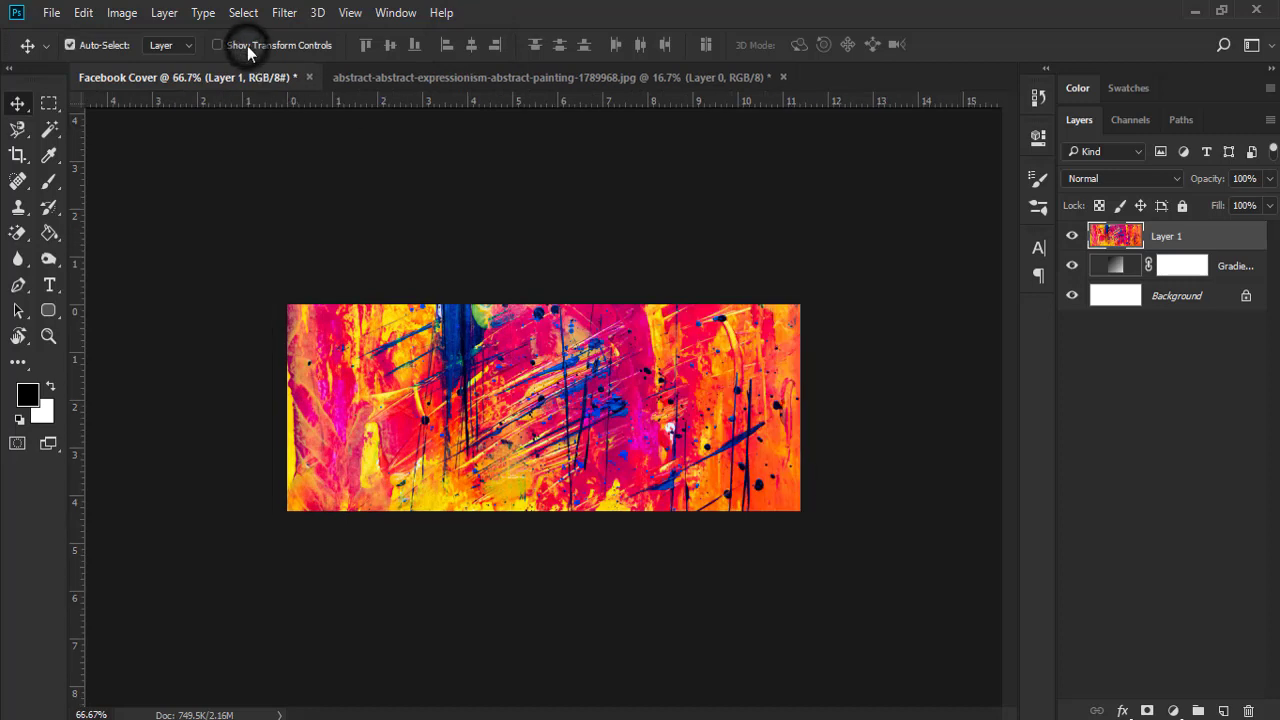
- Blend the painting layer in Overlay mode at 15% opacity
left_click(1136, 178)
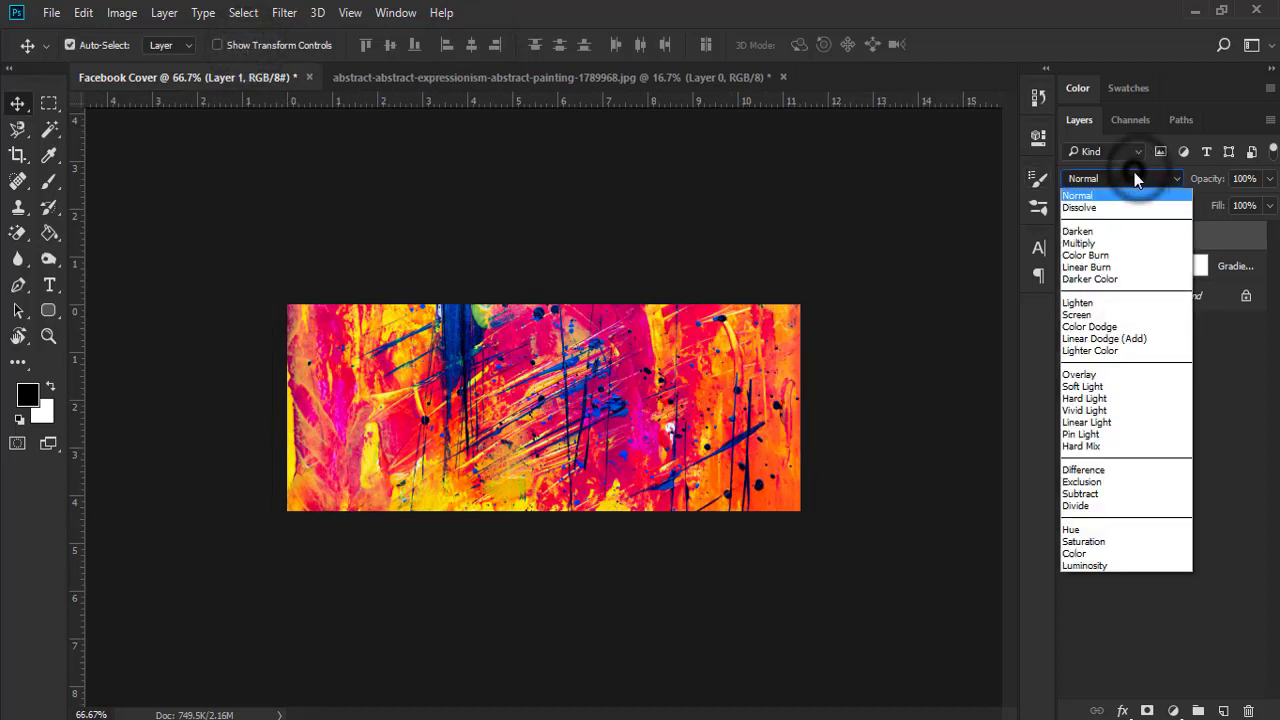
left_click(1080, 374)
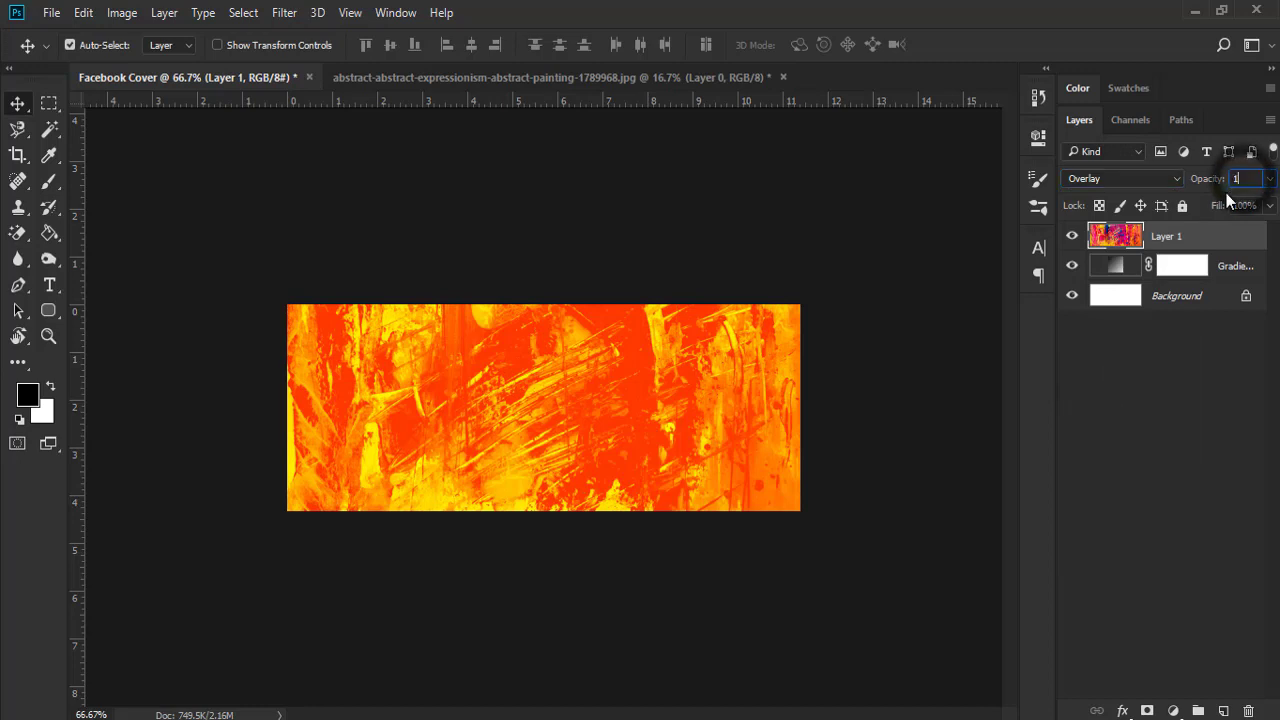
type("15")
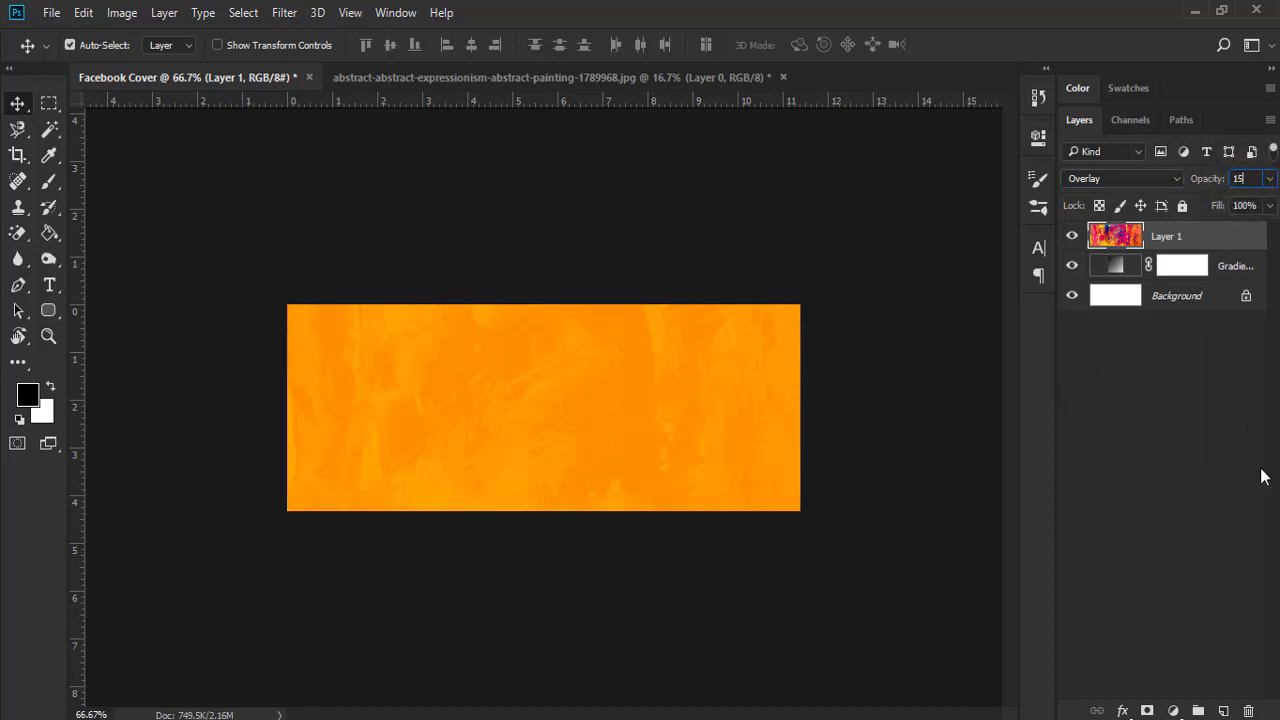
left_click(1258, 470)
- Draw a black 138 x 228 px rounded rectangle with 69 px corners, forming a pill
left_click(46, 311)
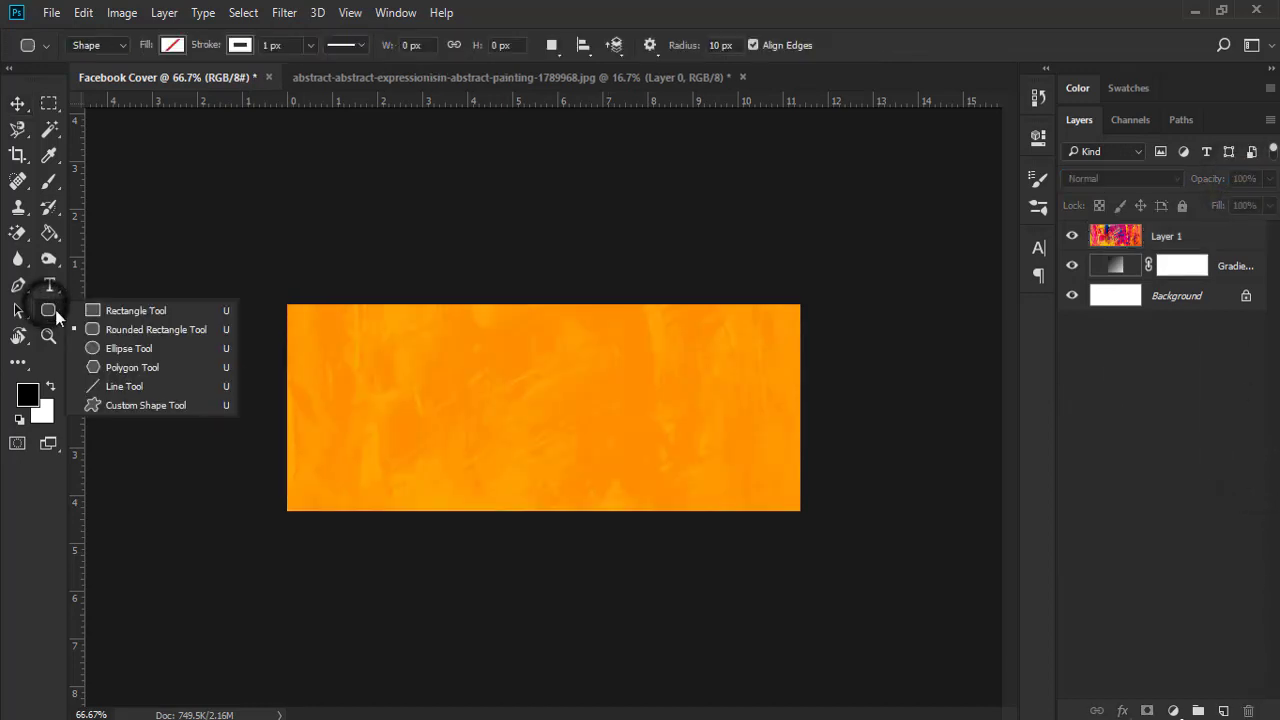
left_click(140, 329)
left_click_drag(479, 339, 563, 489)
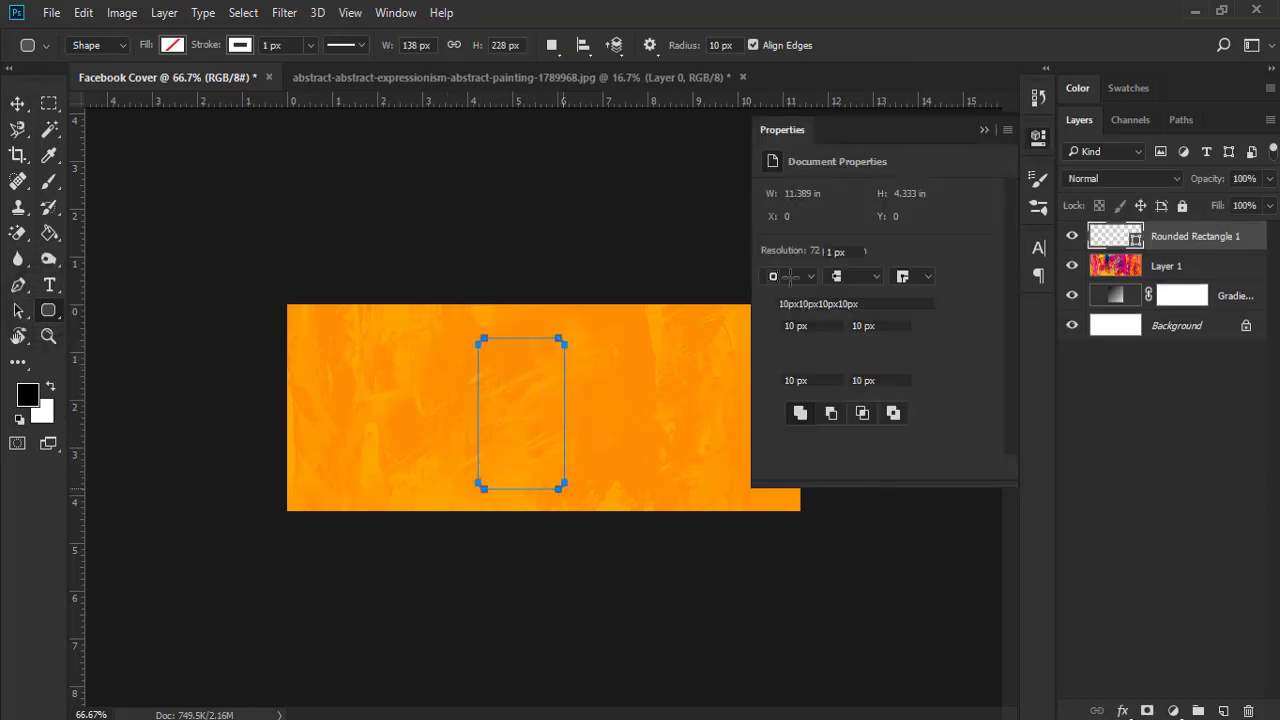
left_click(804, 253)
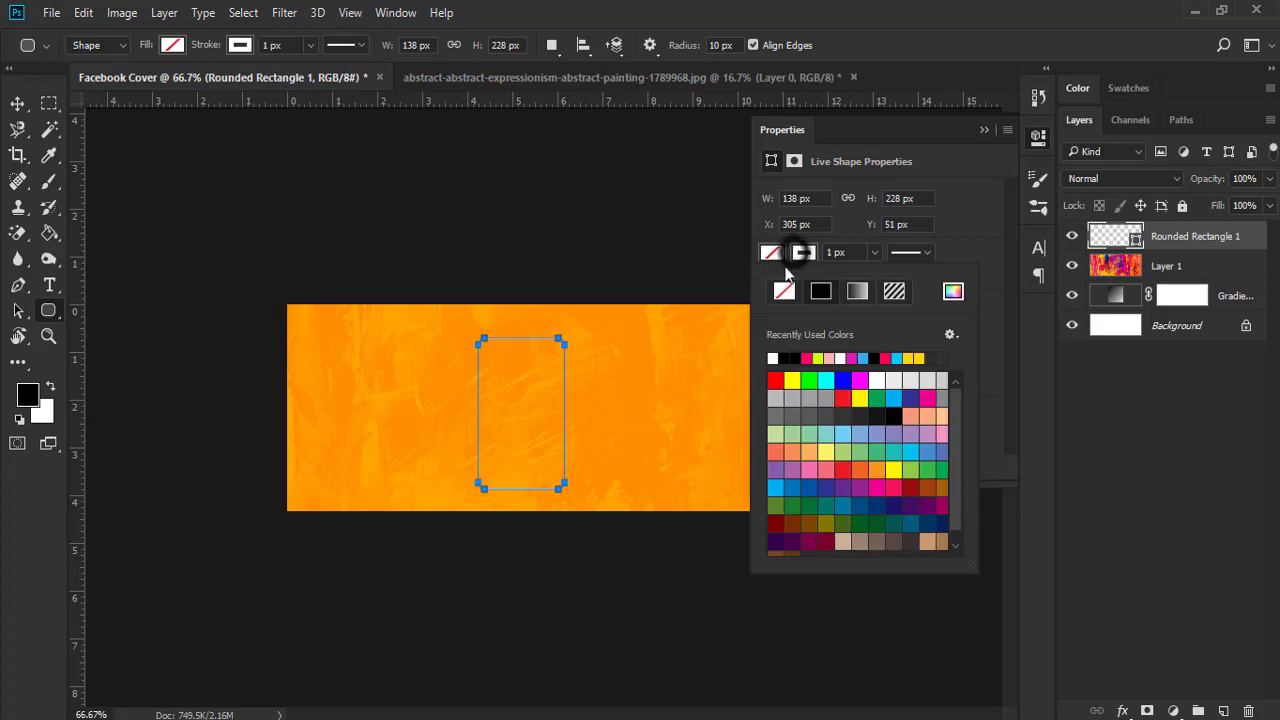
left_click(772, 252)
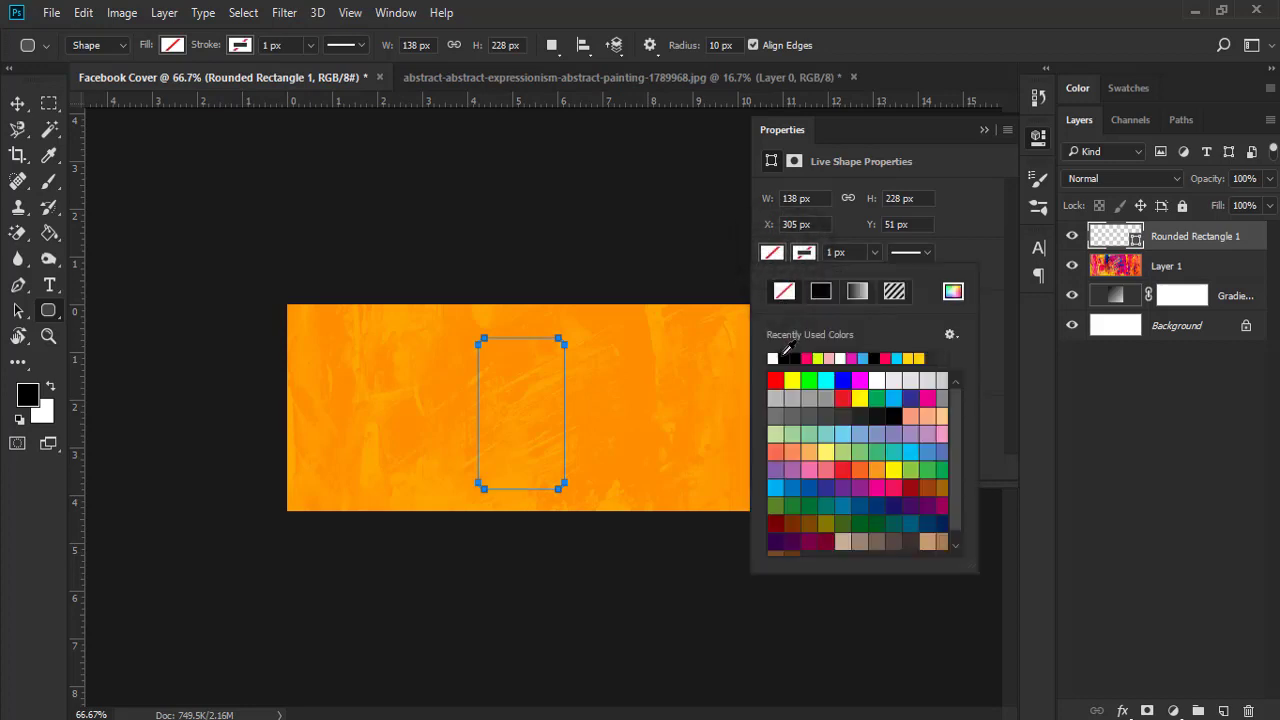
left_click(785, 358)
left_click(983, 300)
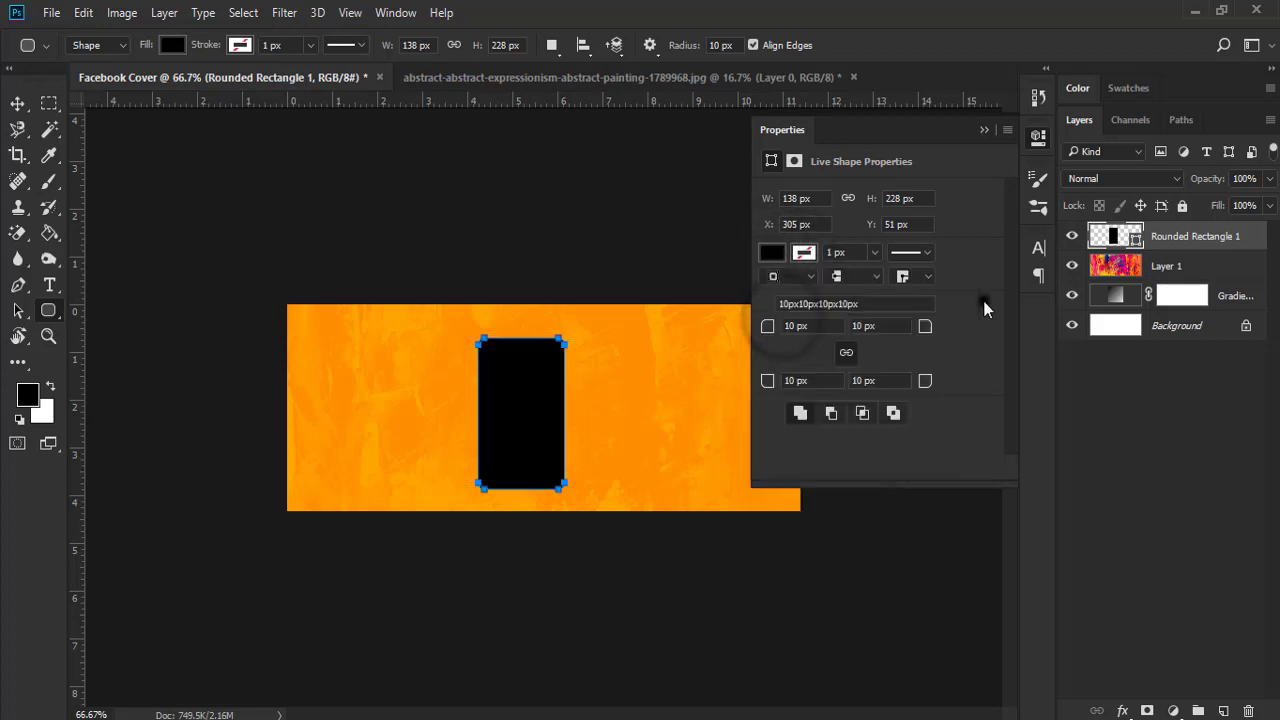
left_click_drag(767, 326, 1270, 350)
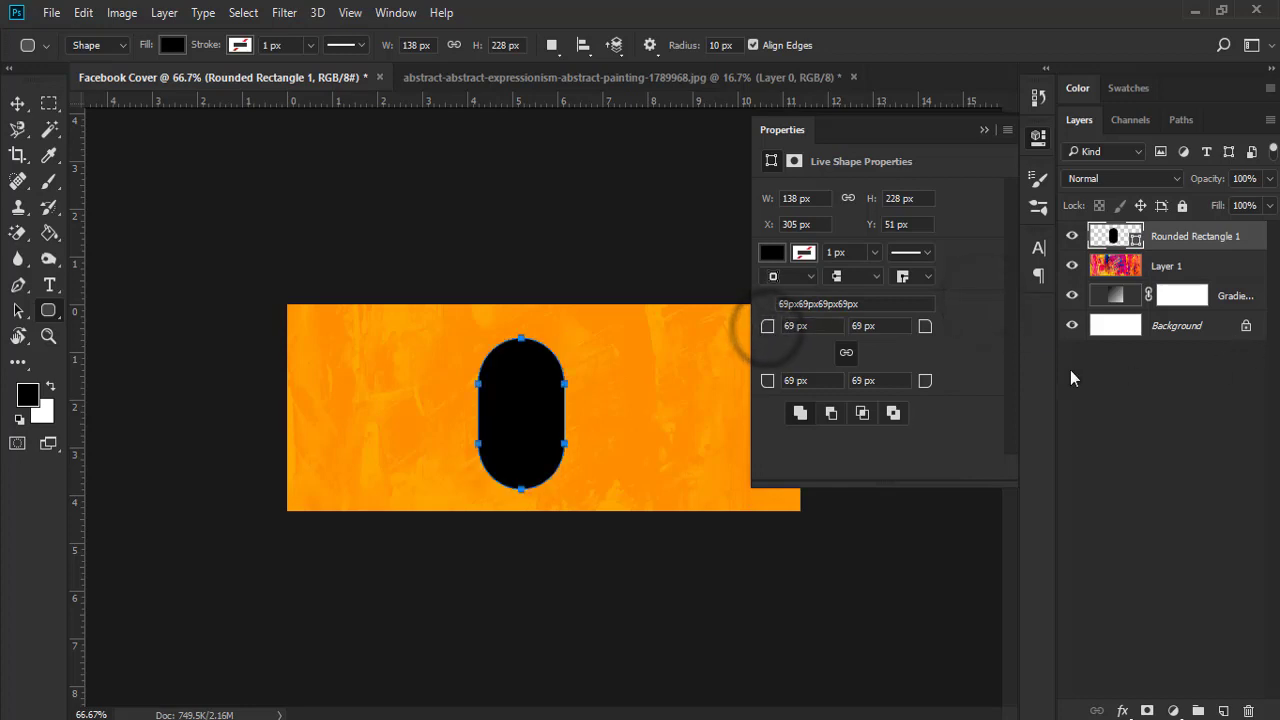
left_click(984, 129)
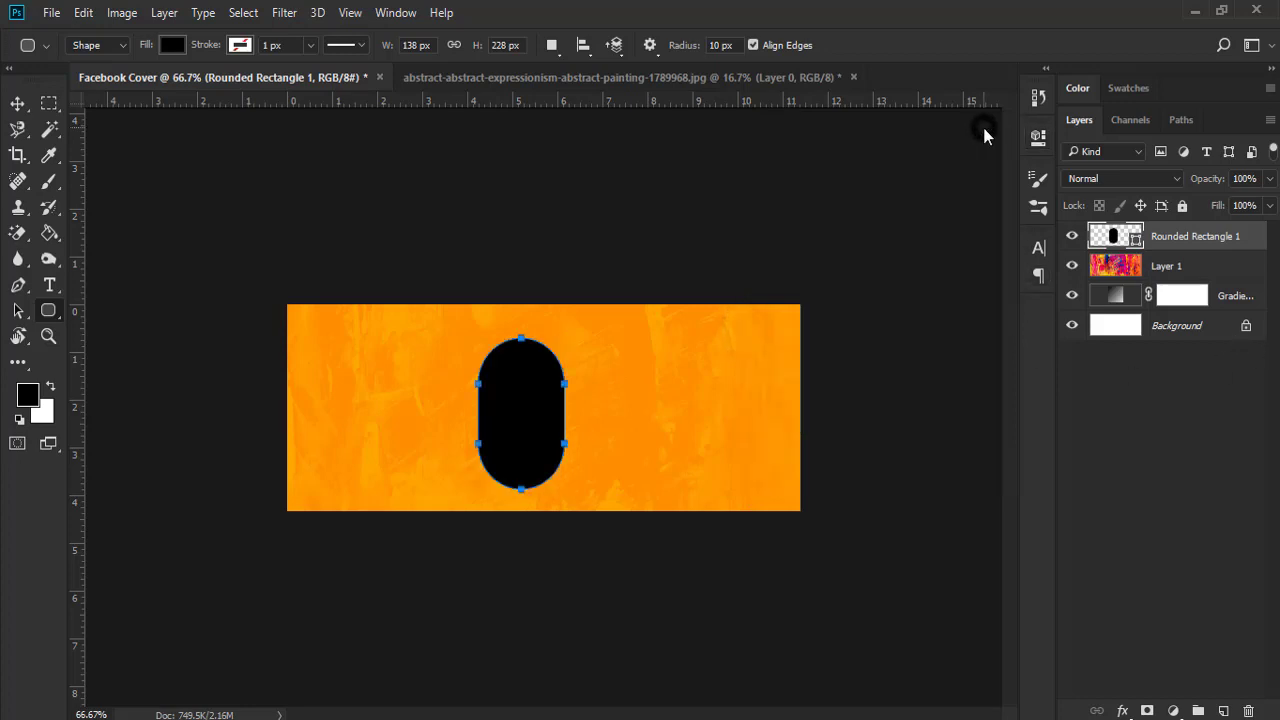
left_click(17, 103)
key("ctrl+a")
- Centre the black pill horizontally and vertically on the canvas
left_click(390, 44)
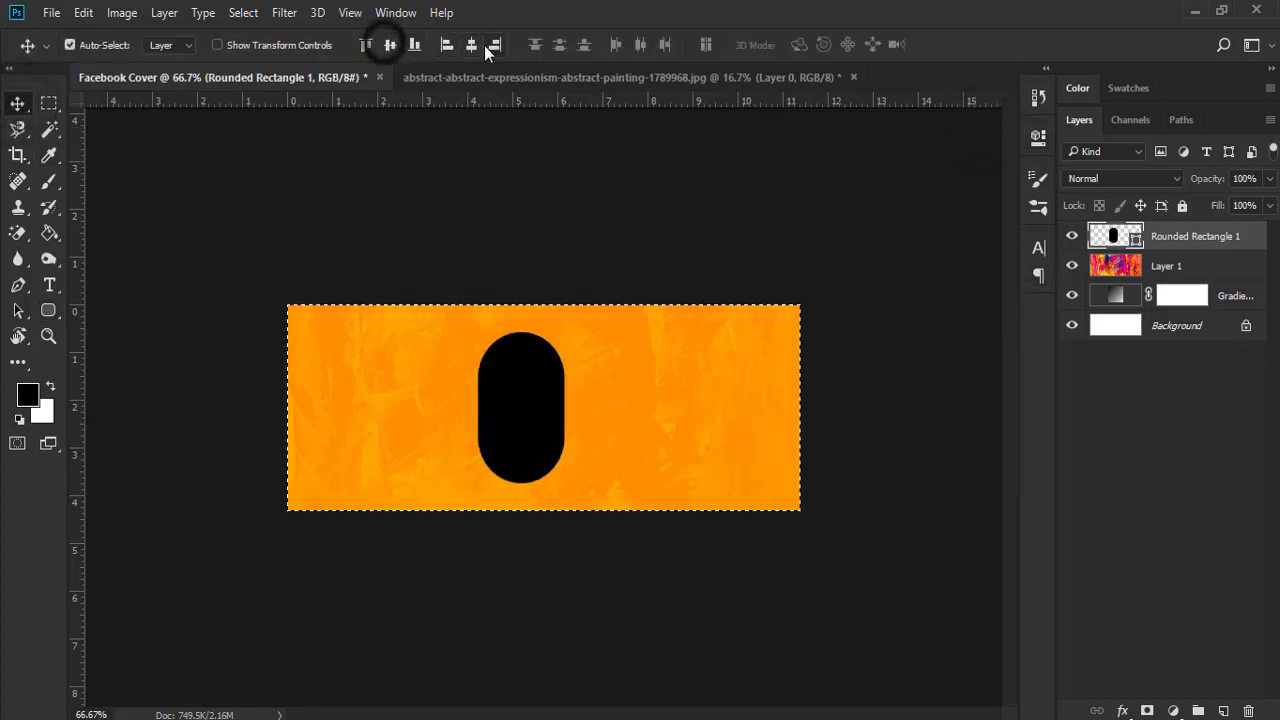
left_click(471, 44)
key("ctrl+d")
key("ctrl+plus")
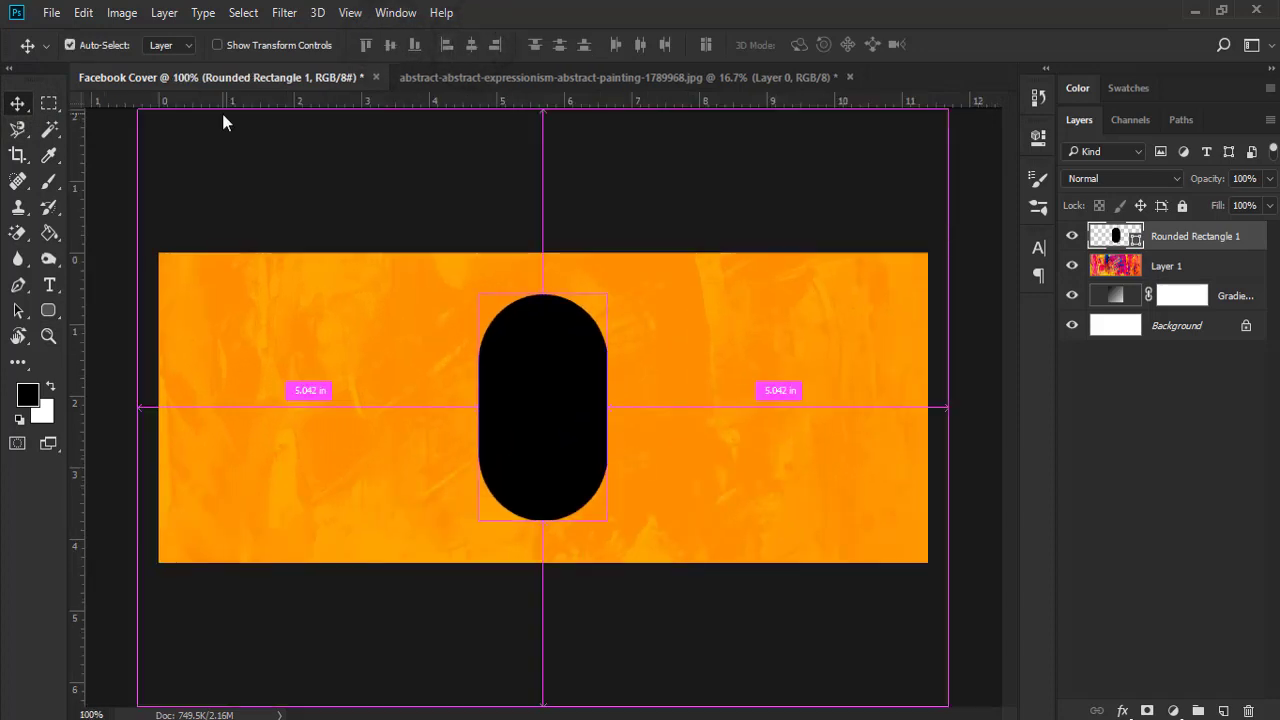
key("ctrl+plus")
key("ctrl+minus")
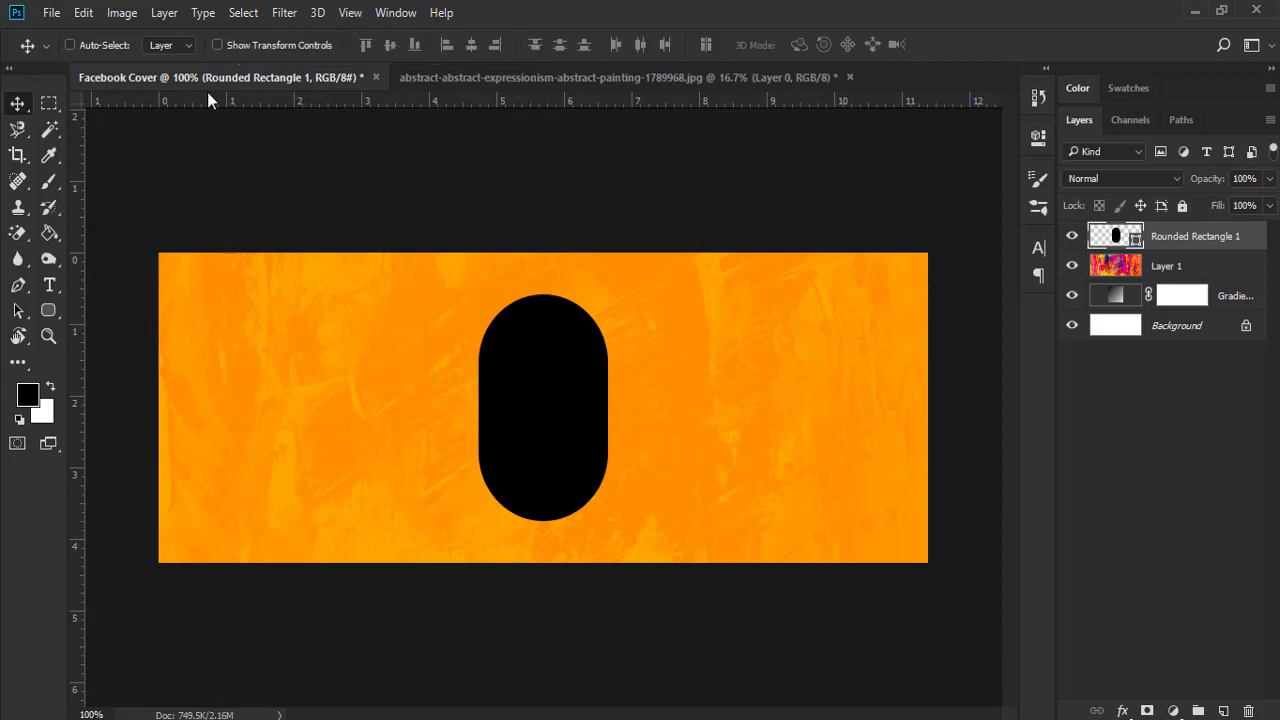
- Duplicate the pill, scale the copy to about 64%, and place it against the large pill
key("ctrl+j")
left_click_drag(572, 403, 701, 403)
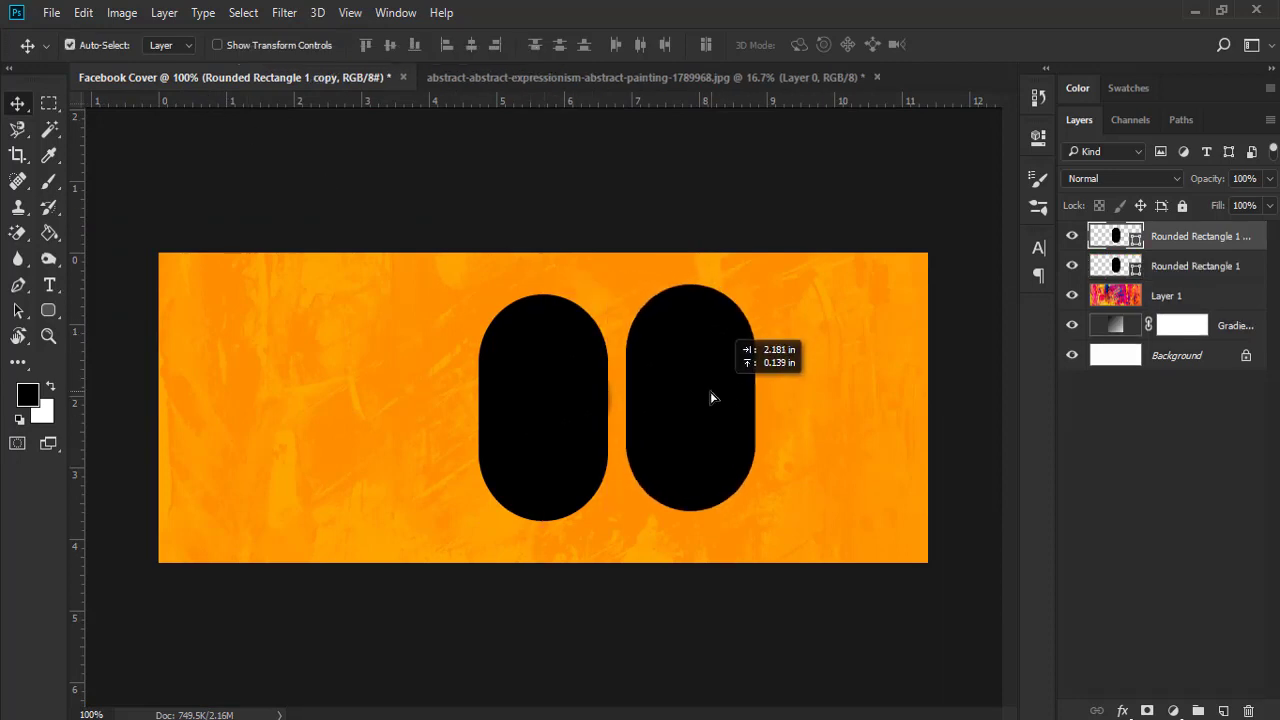
left_click(289, 50)
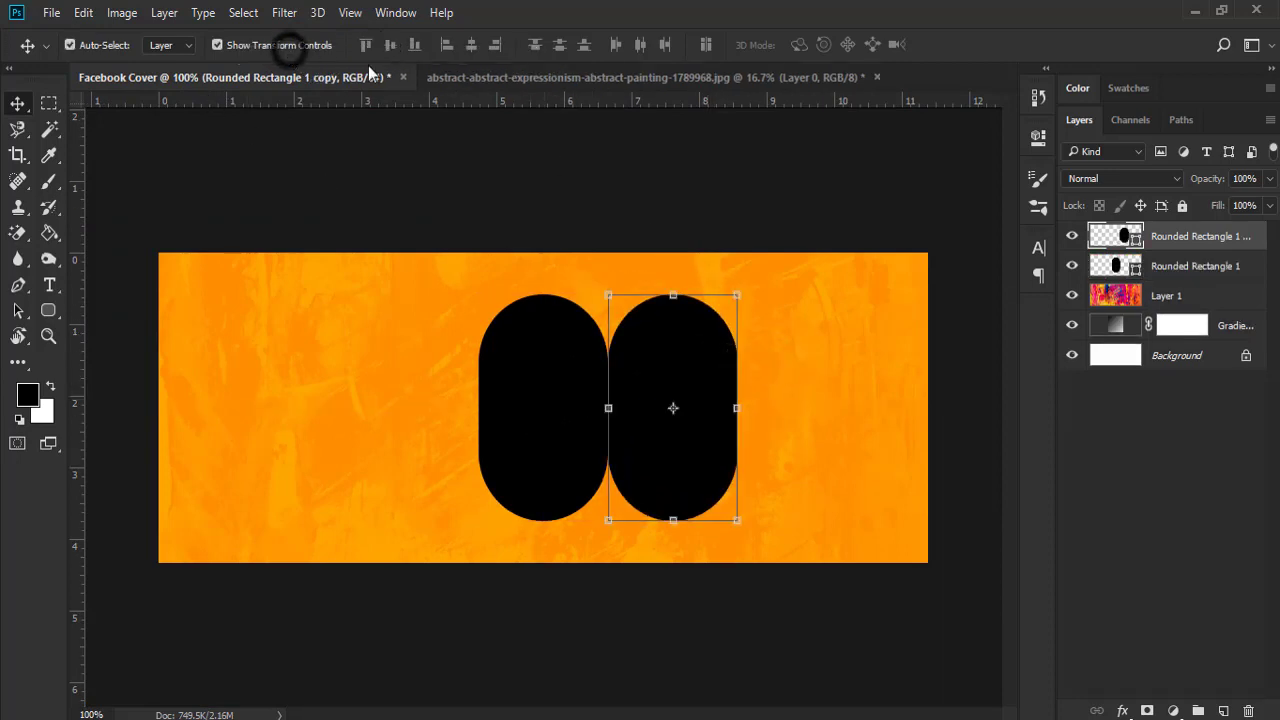
left_click(740, 296)
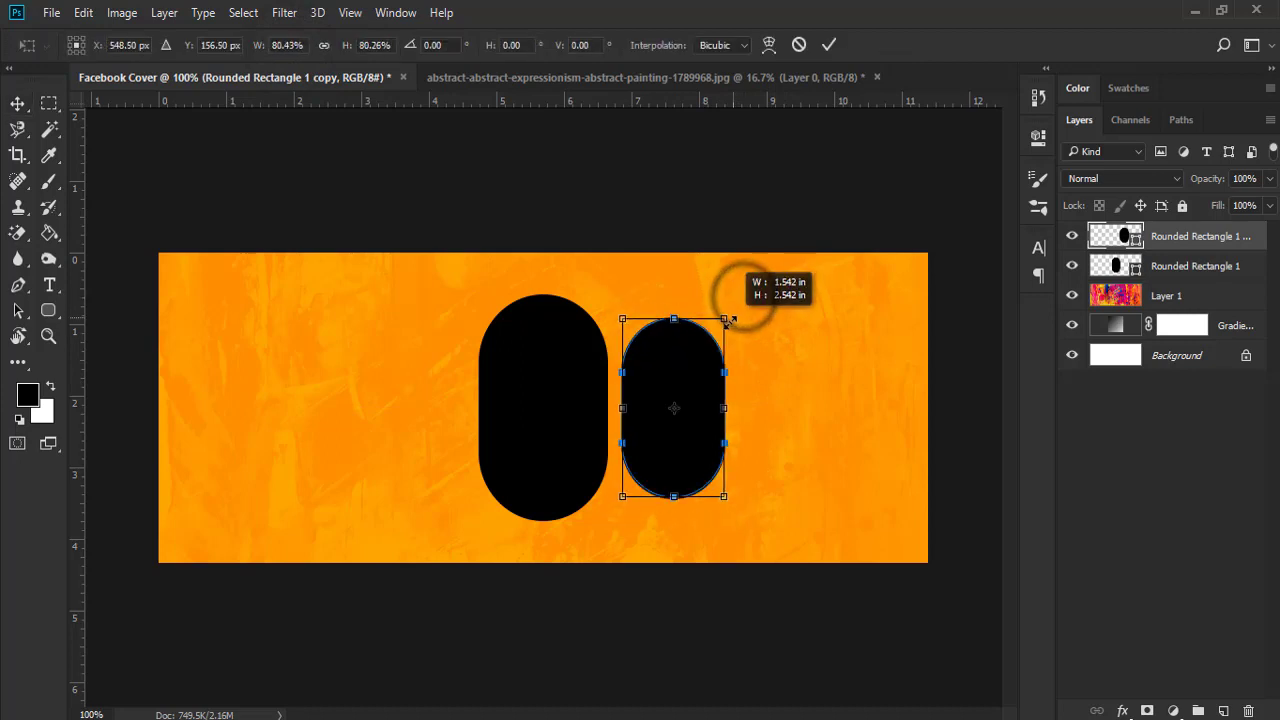
left_click_drag(743, 296, 718, 334)
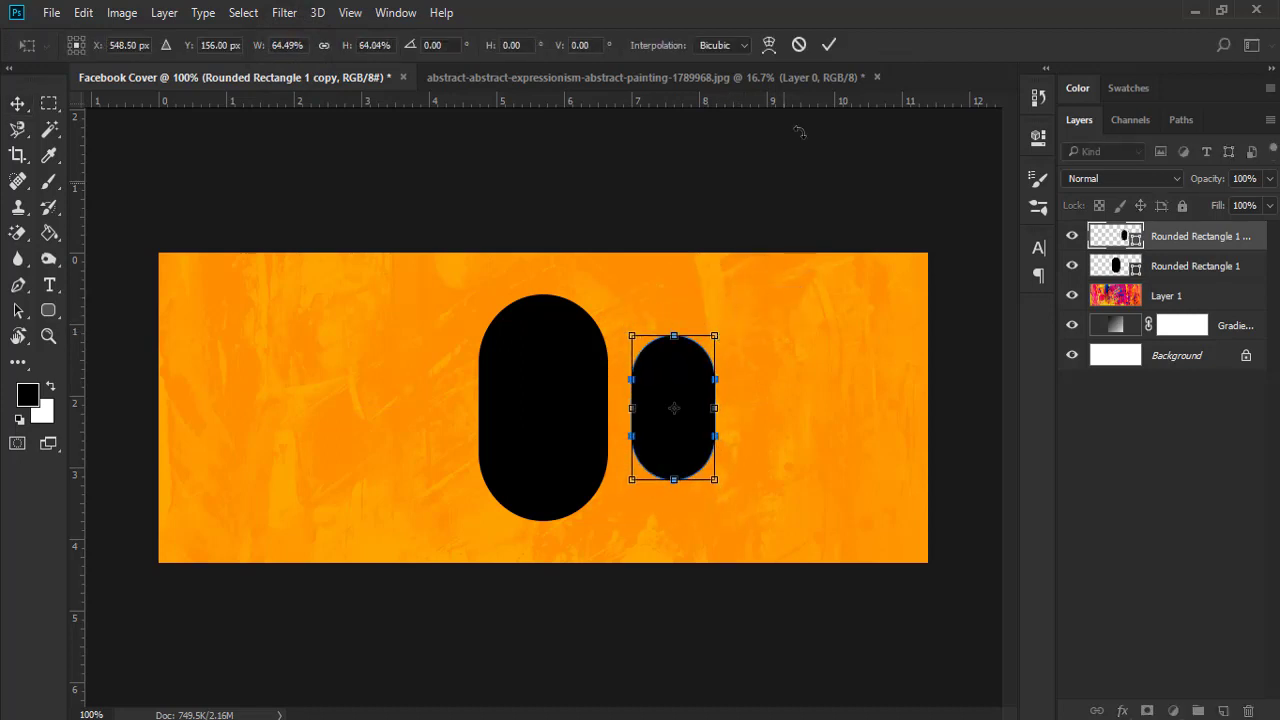
left_click(833, 44)
left_click_drag(702, 448, 458, 448)
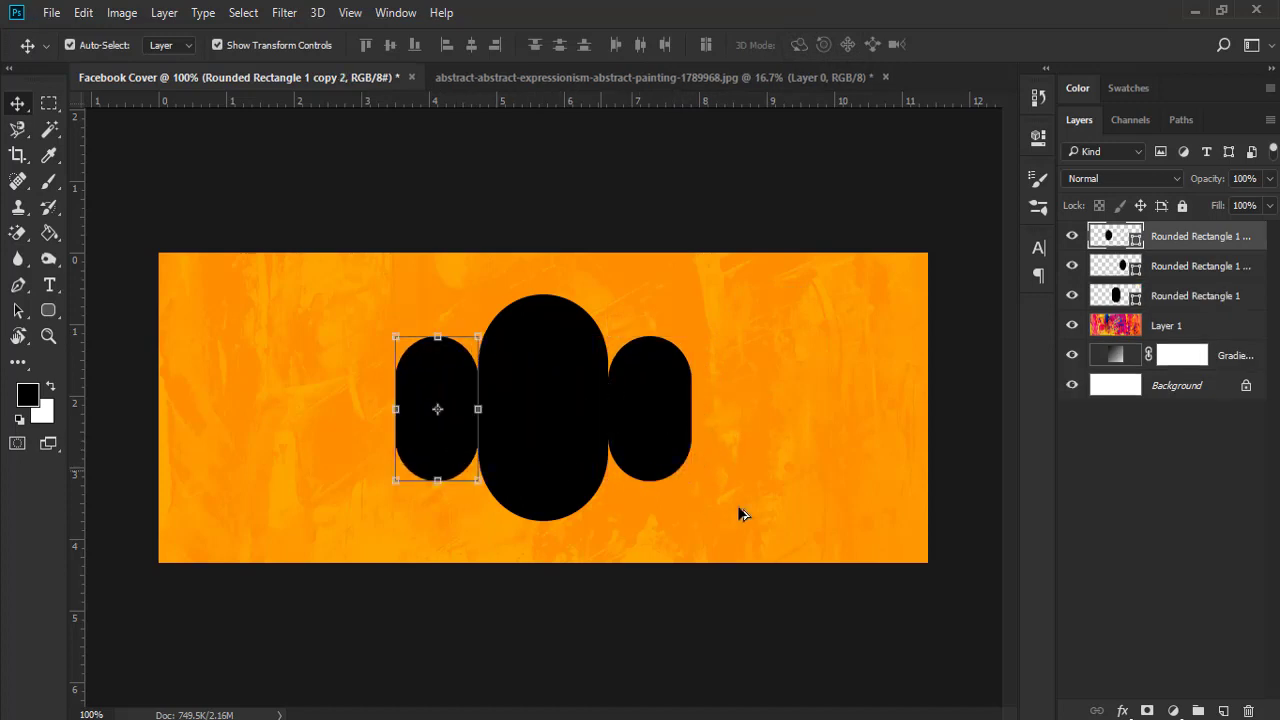
left_click(1115, 517)
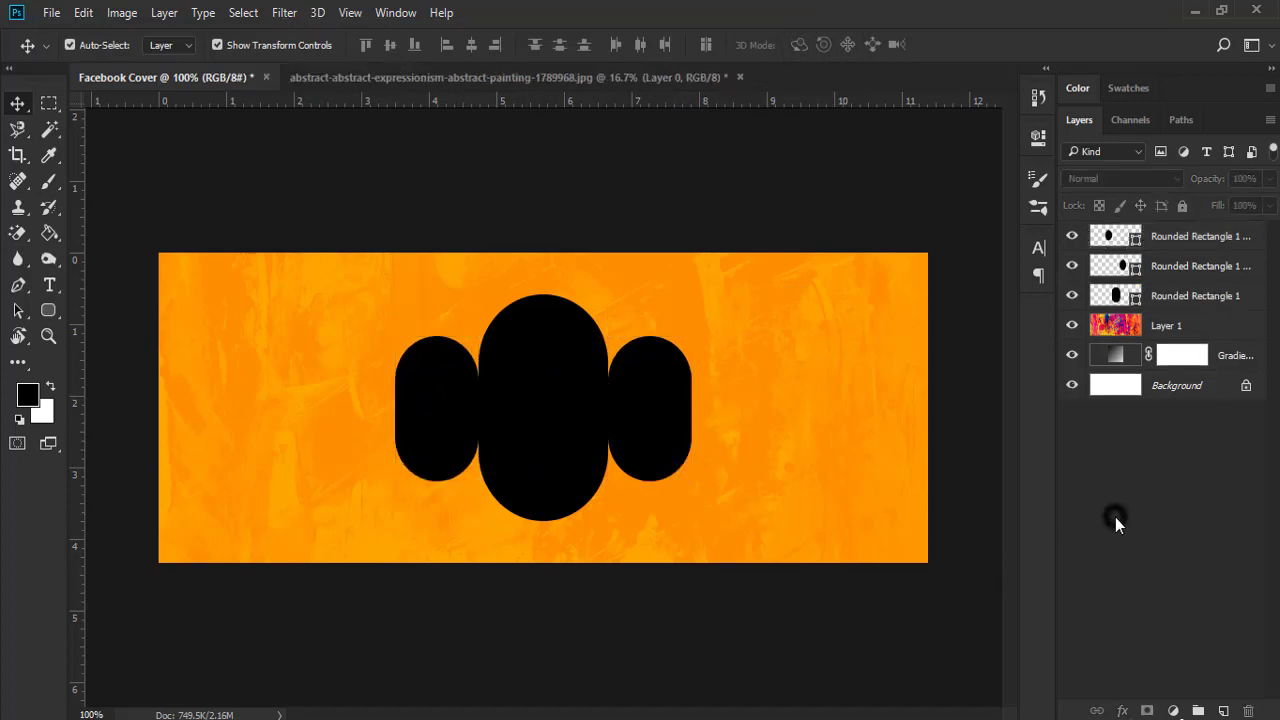
- Put each of the three pill layers into its own group, Group 1 to Group 3
left_click(1193, 237)
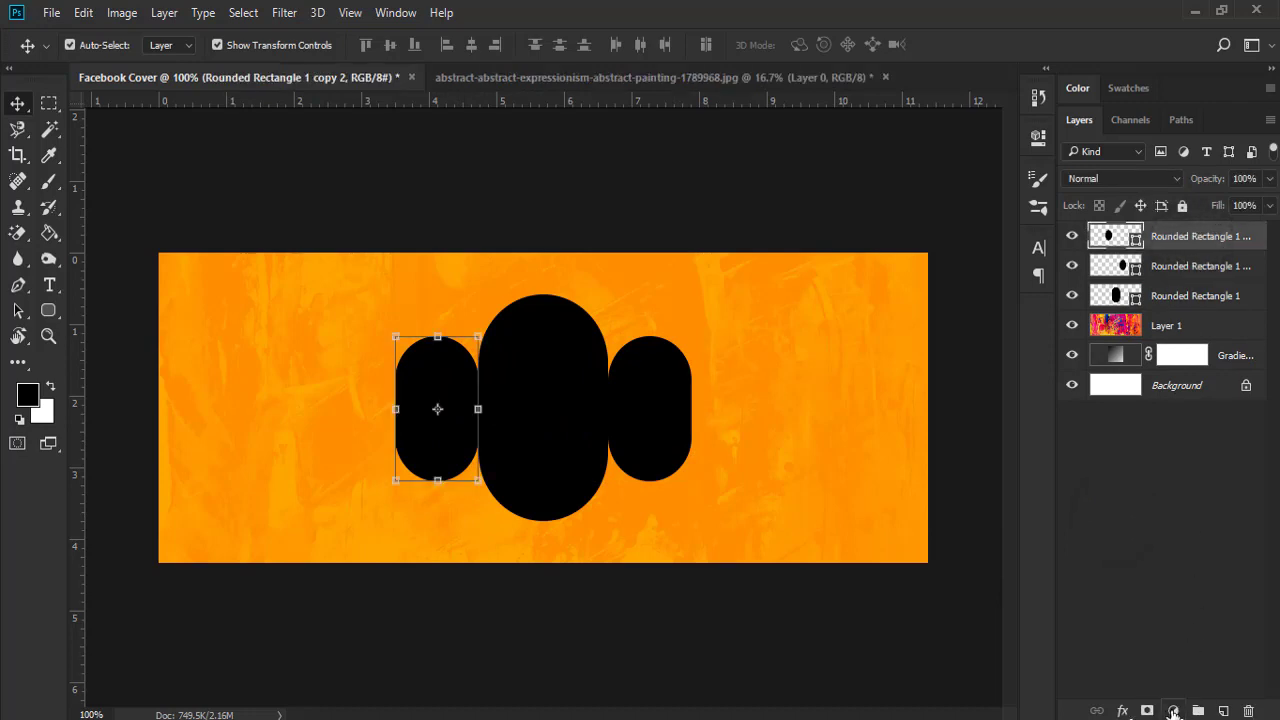
left_click(1197, 710)
left_click(1160, 266)
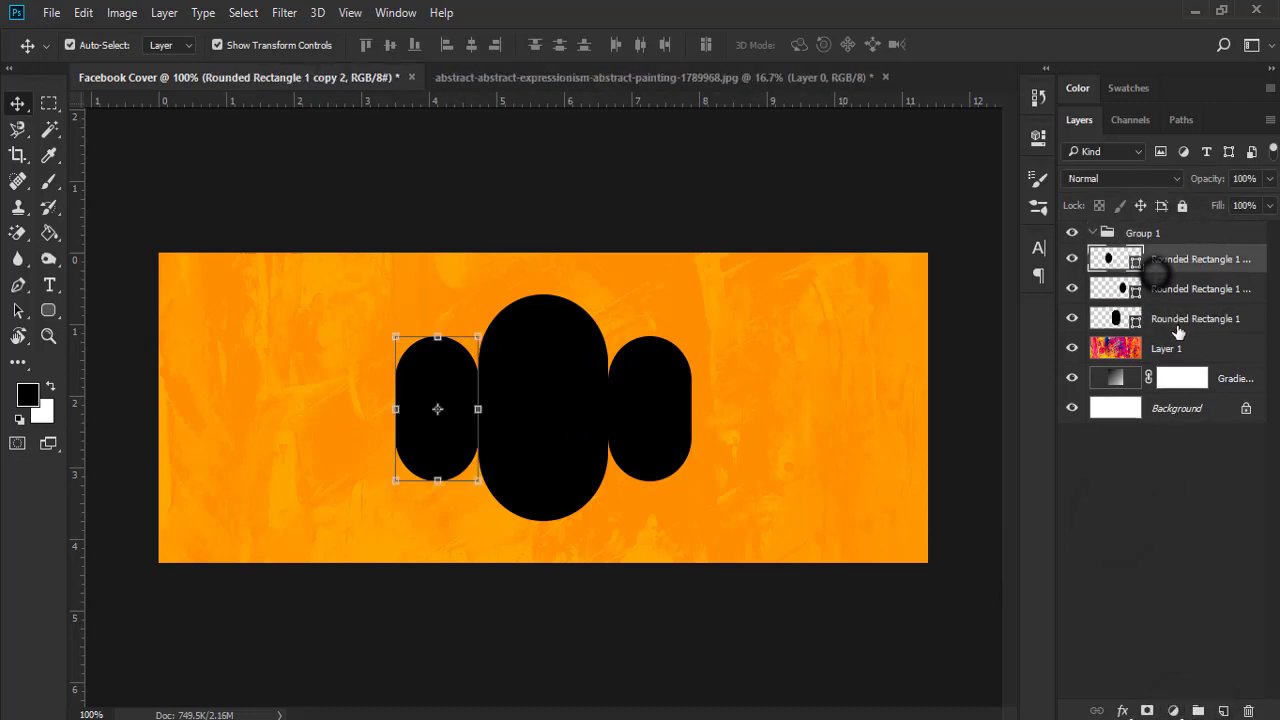
left_click(1168, 290)
left_click(1168, 318, "shift")
left_click_drag(1168, 318, 1197, 710)
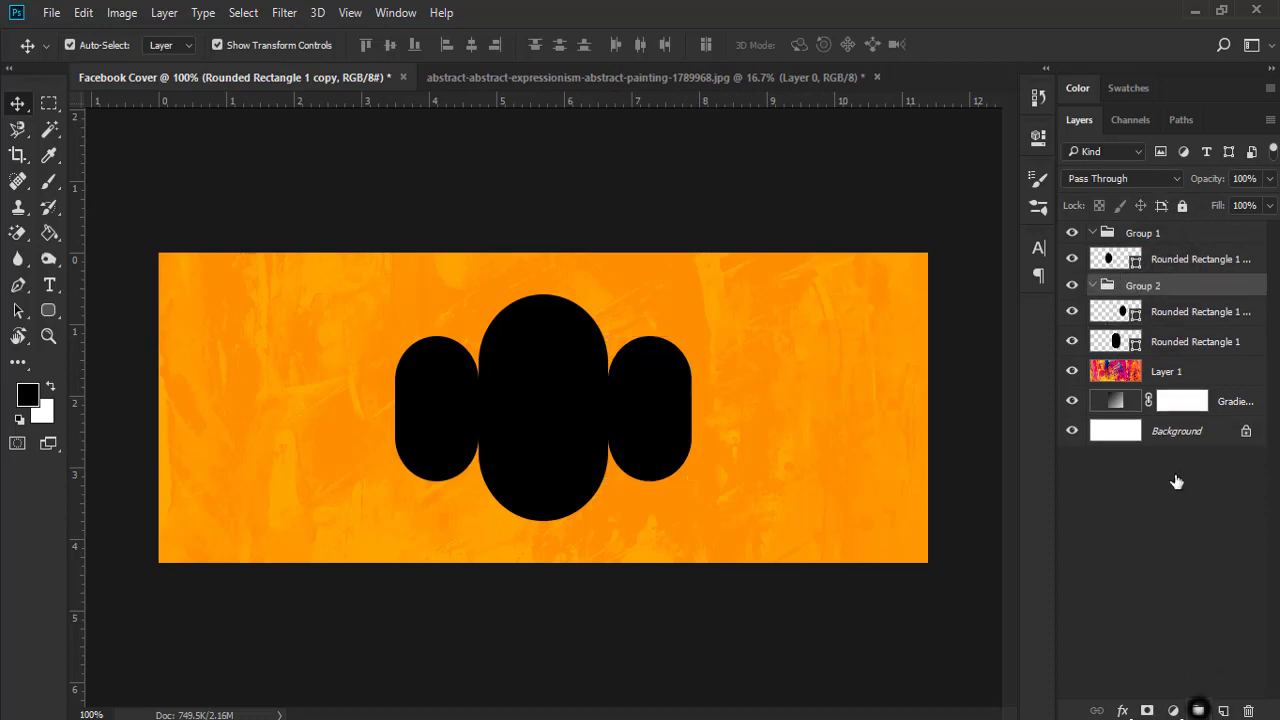
left_click(1160, 341)
left_click_drag(1160, 341, 1197, 710)
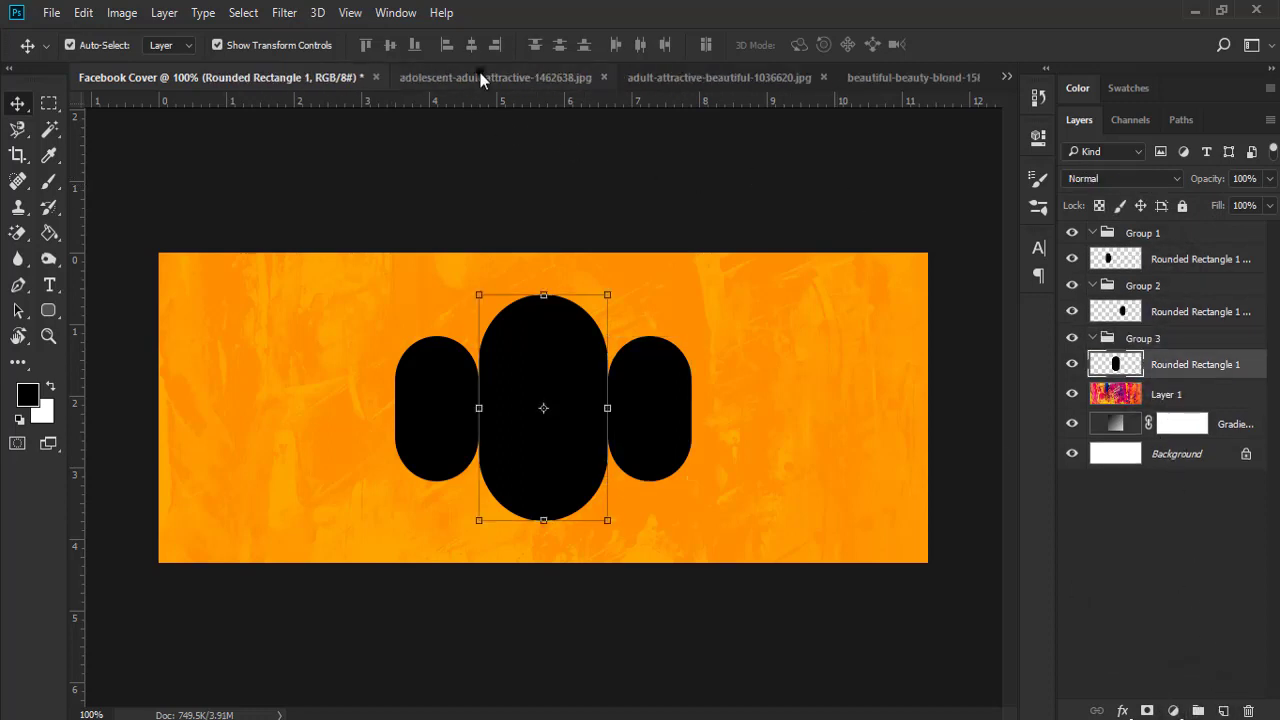
- Bring the striped-shirt portrait photo into the Facebook Cover document
left_click(481, 80)
left_click(1249, 245)
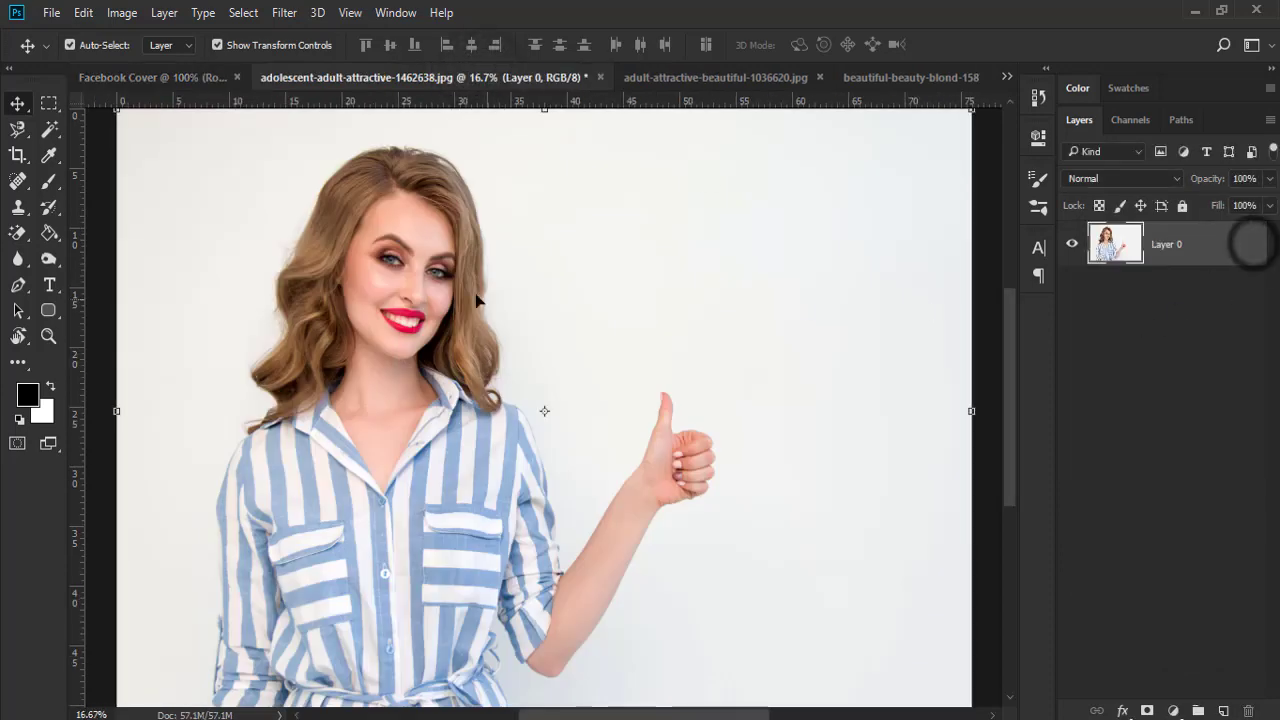
mouse_move(515, 371)
left_mouse_down()
mouse_move(275, 203)
mouse_move(469, 394)
left_mouse_up()
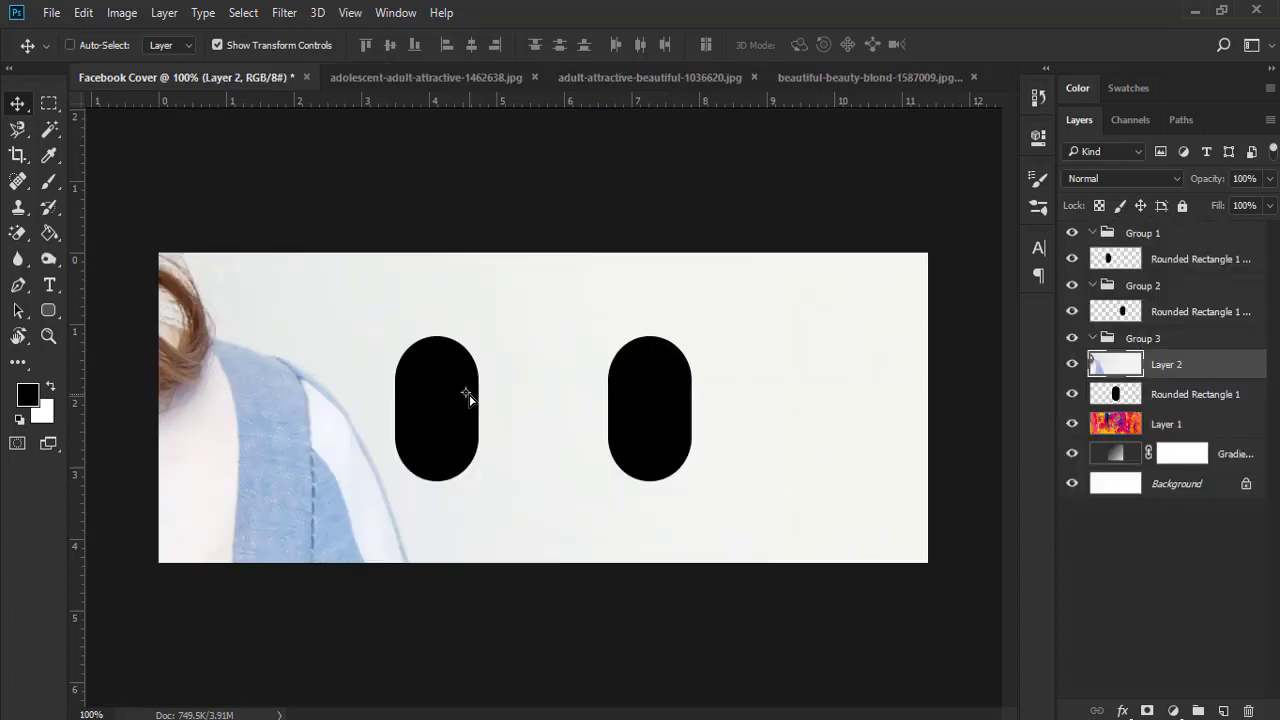
key("ctrl+minus")
key("ctrl+minus")
key("ctrl+minus")
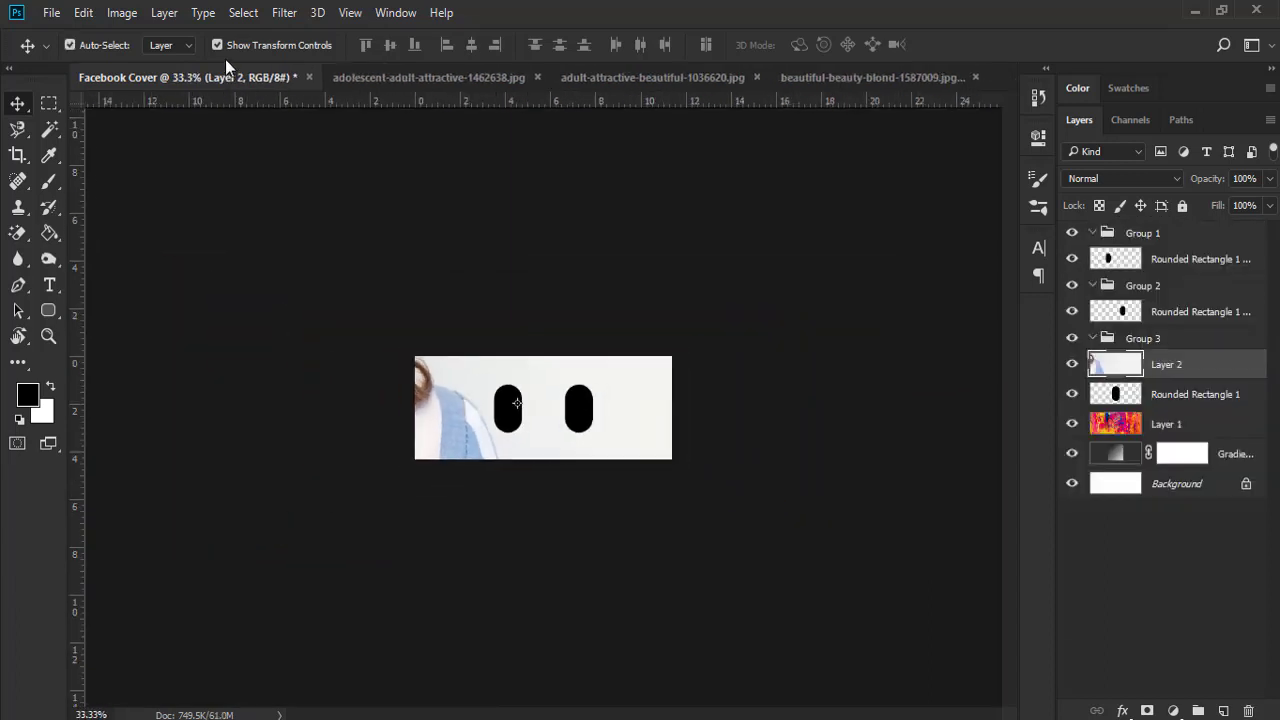
key("ctrl+minus")
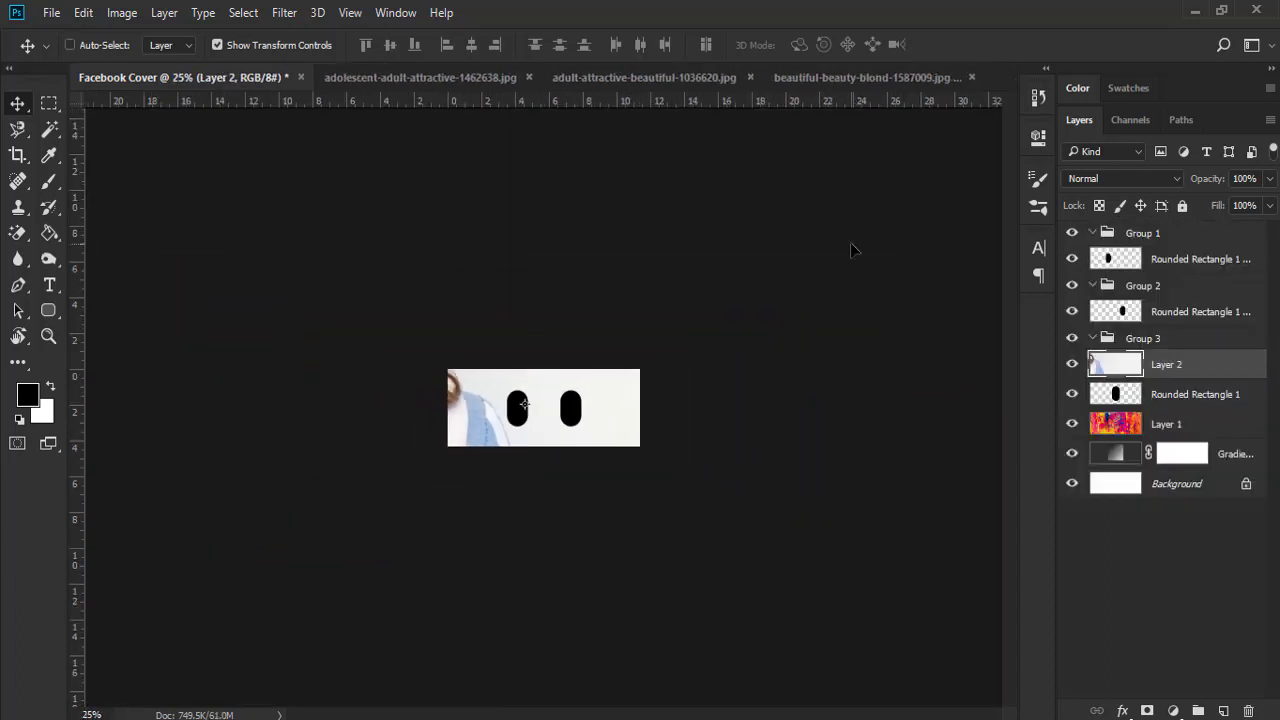
key("ctrl+minus")
key("ctrl+minus")
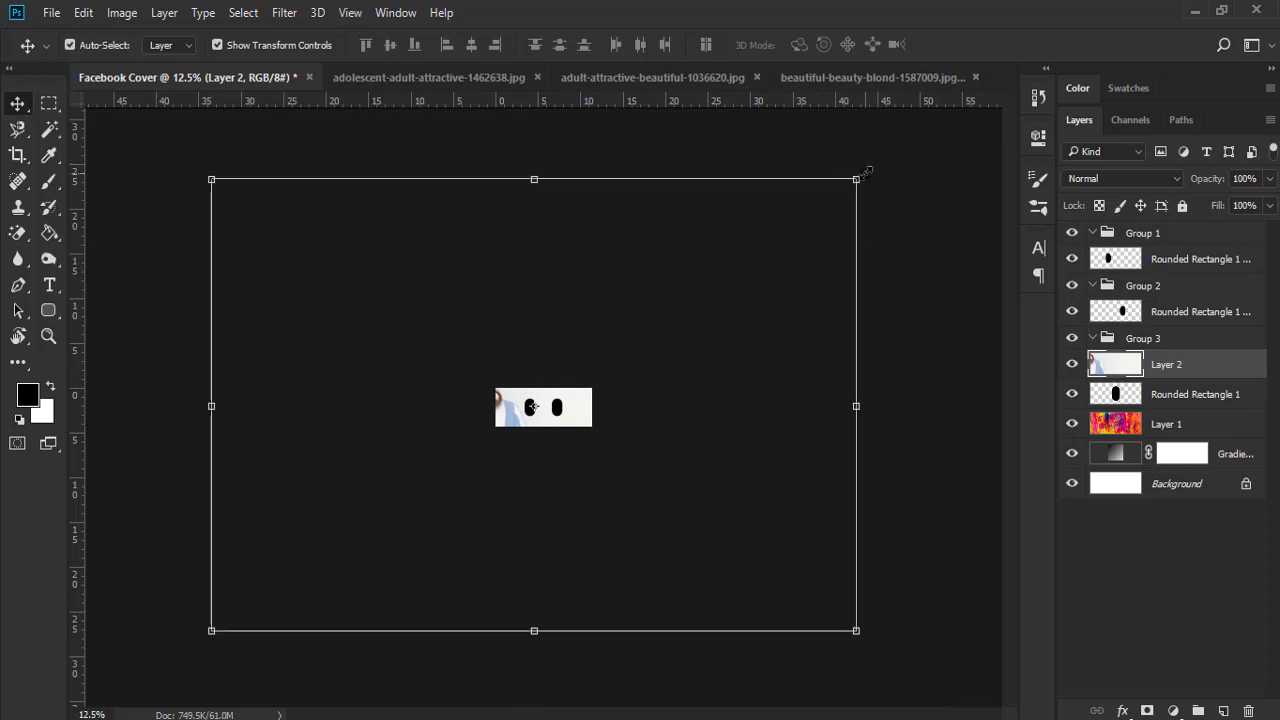
- Scale the portrait down and nudge it slightly right and down
left_click_drag(856, 180, 645, 529)
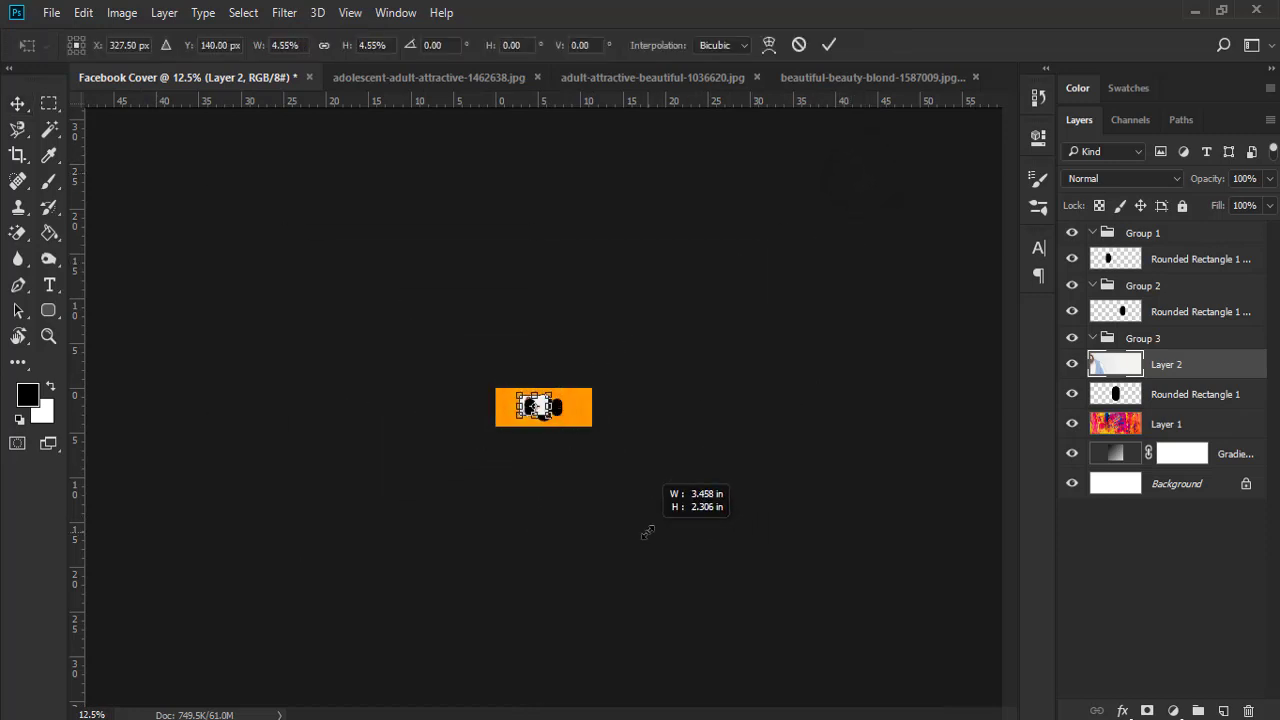
key("ctrl+plus")
key("ctrl+plus")
key("ctrl+plus")
key("ctrl+plus")
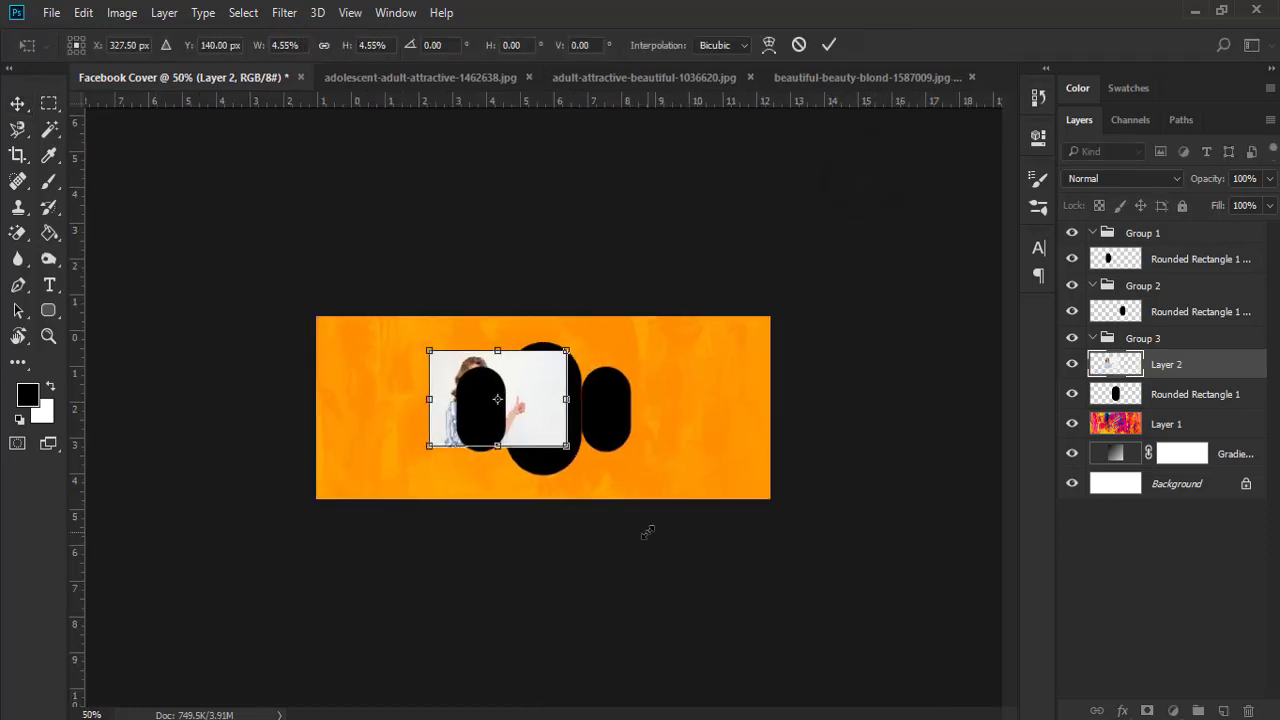
key("ctrl+plus")
key("ctrl+plus")
left_click_drag(527, 432, 541, 448)
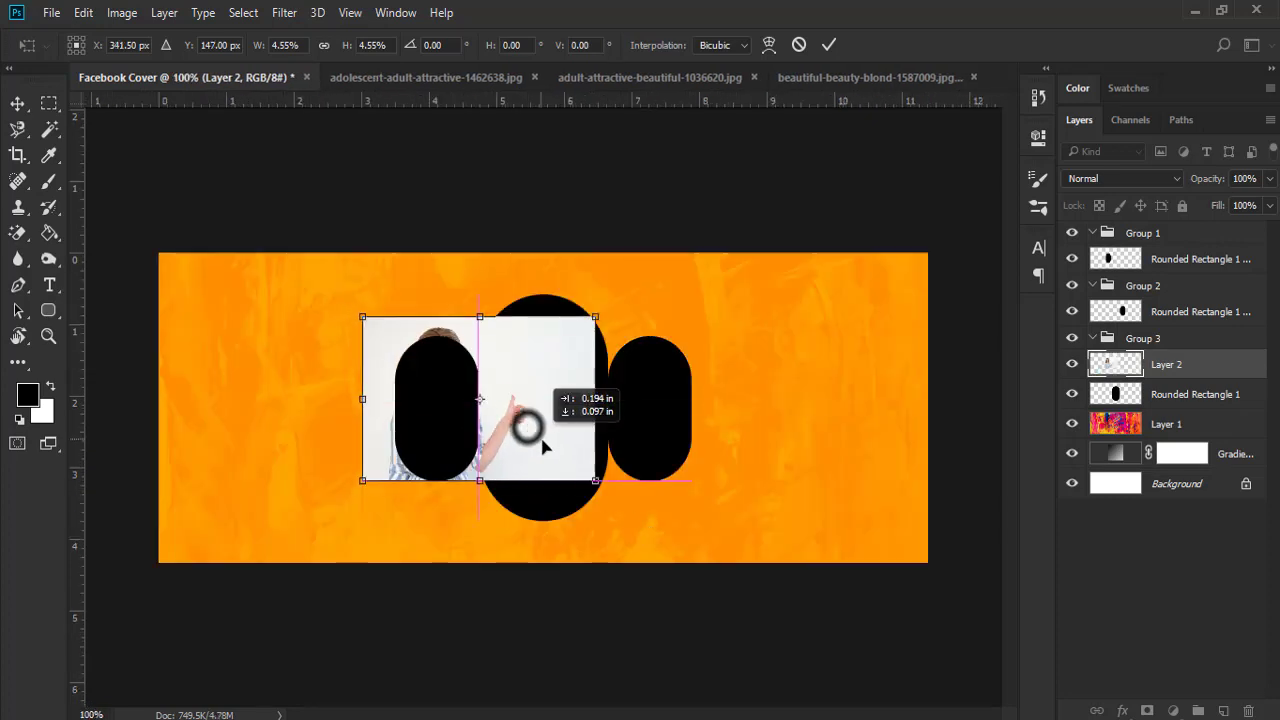
left_click(1183, 368)
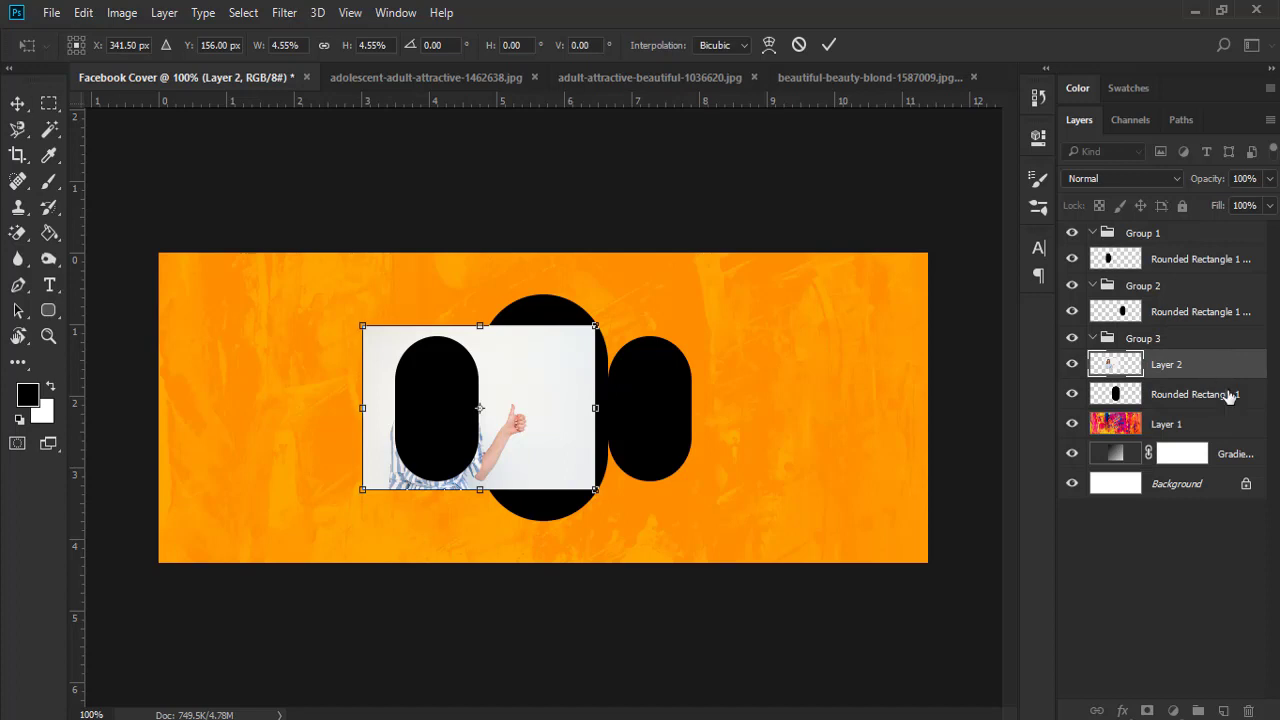
key("Return")
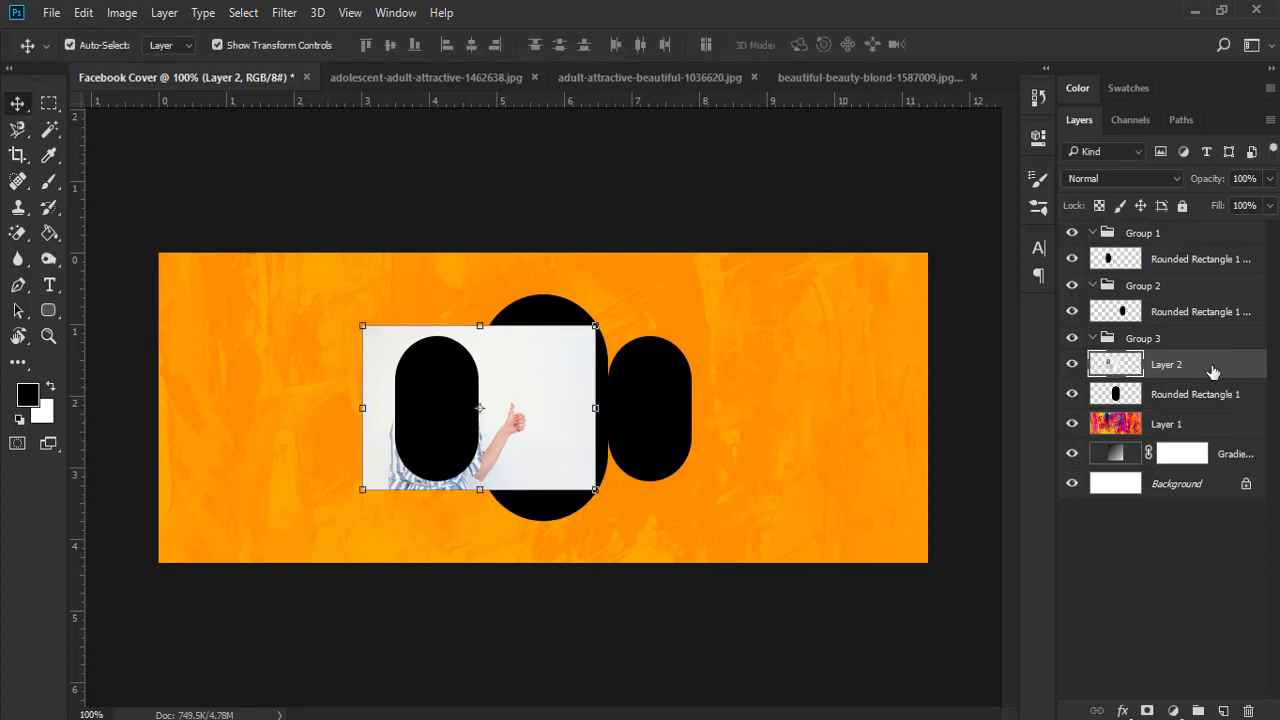
- Move the portrait above the left pill and clip it into that shape
left_click_drag(1212, 372, 1206, 262)
right_click(1168, 262)
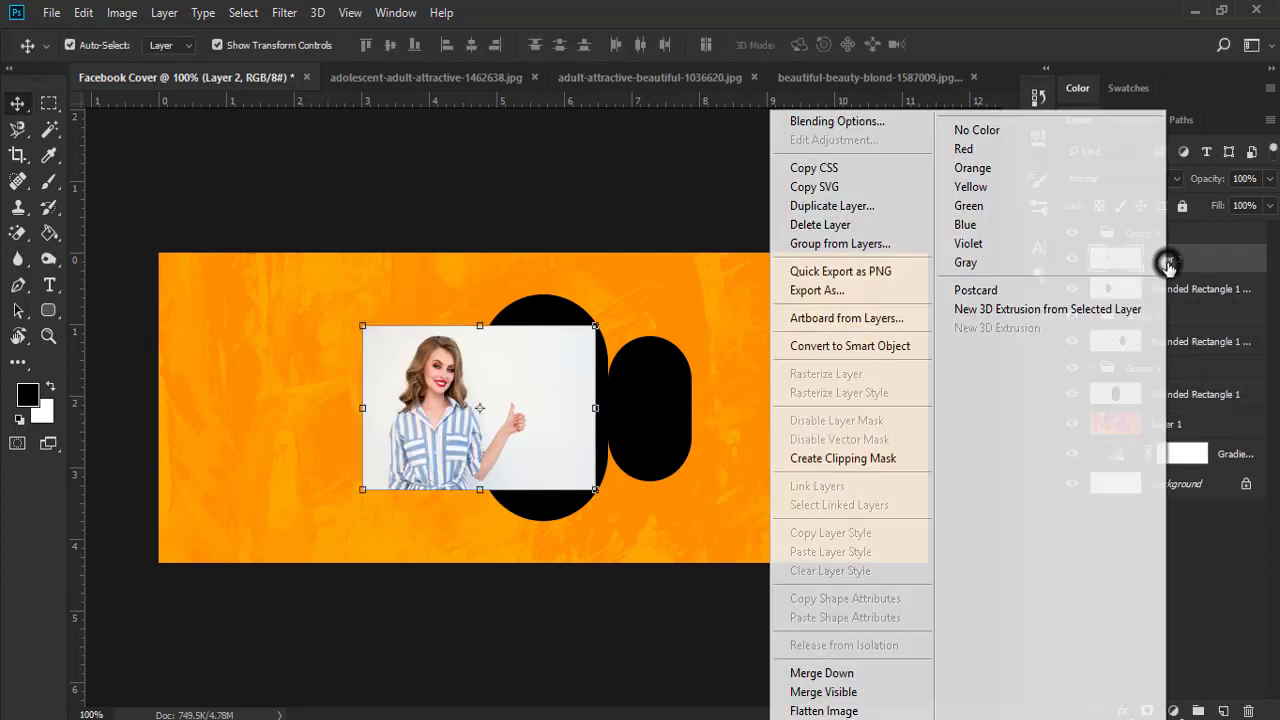
left_click(905, 458)
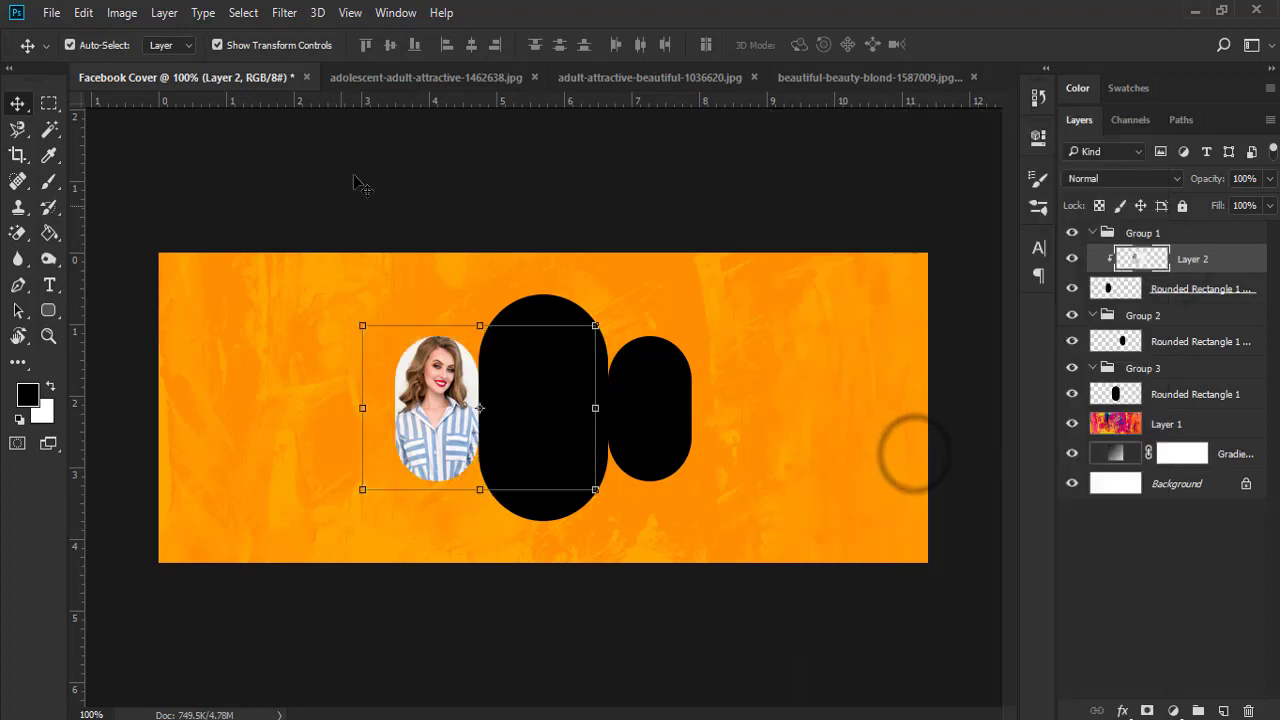
left_click(254, 44)
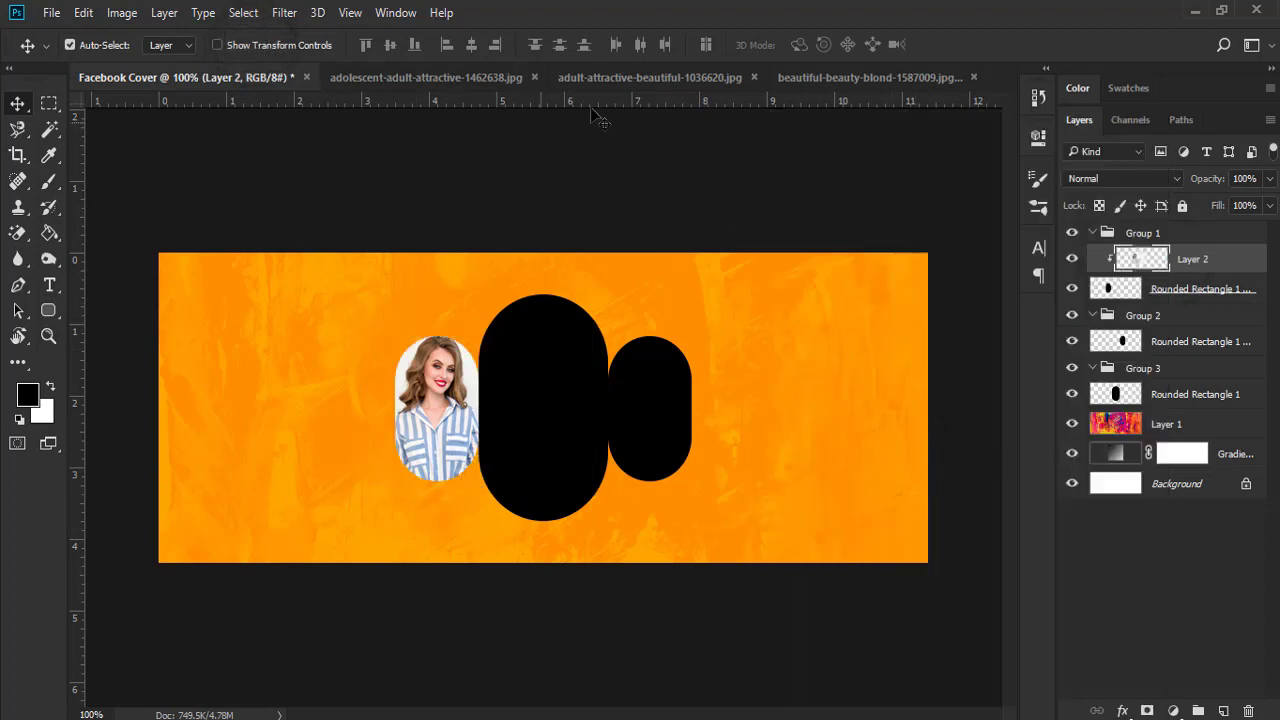
left_click(634, 79)
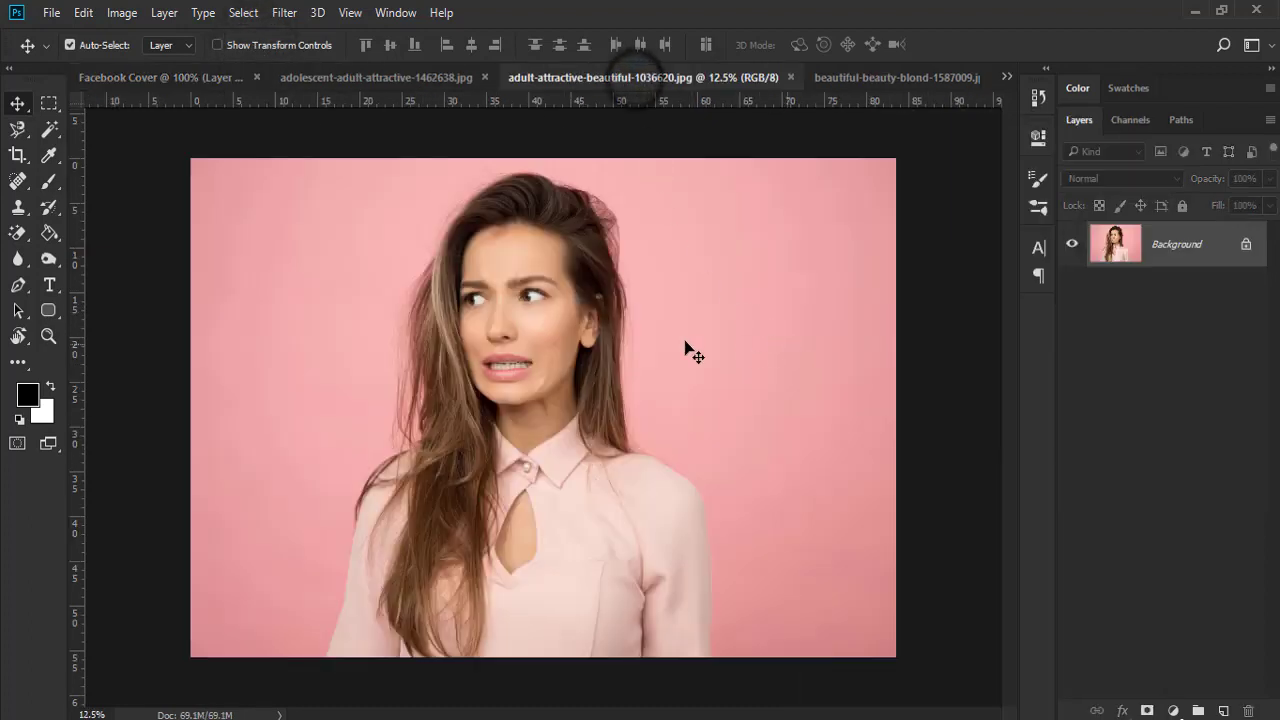
- Bring the pink-background portrait photo into the Facebook Cover document
left_click(1248, 250)
mouse_move(486, 329)
left_mouse_down()
mouse_move(474, 357)
mouse_move(548, 391)
left_mouse_up()
key("ctrl+minus")
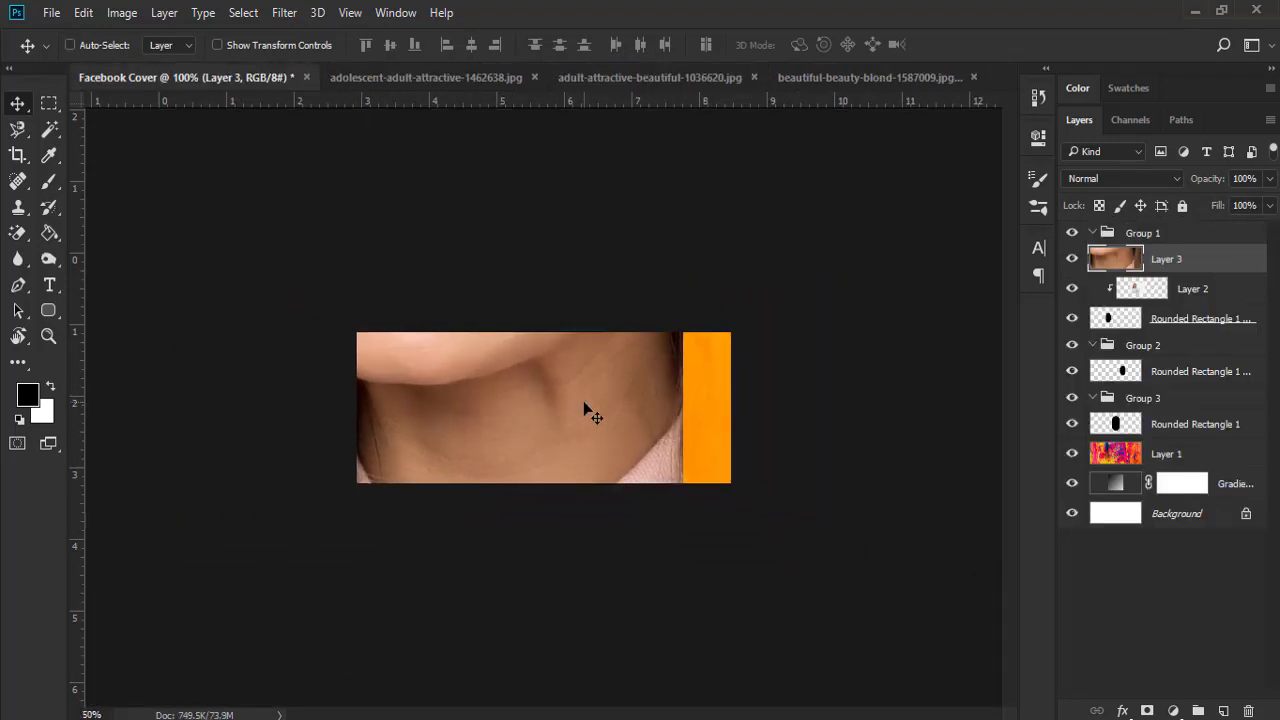
key("ctrl+minus")
key("ctrl+minus")
key("ctrl+minus")
key("ctrl+minus")
key("ctrl+minus")
- Scale the pink photo down to about 6% and position it over the cover centre
left_click(70, 45)
left_click(218, 45)
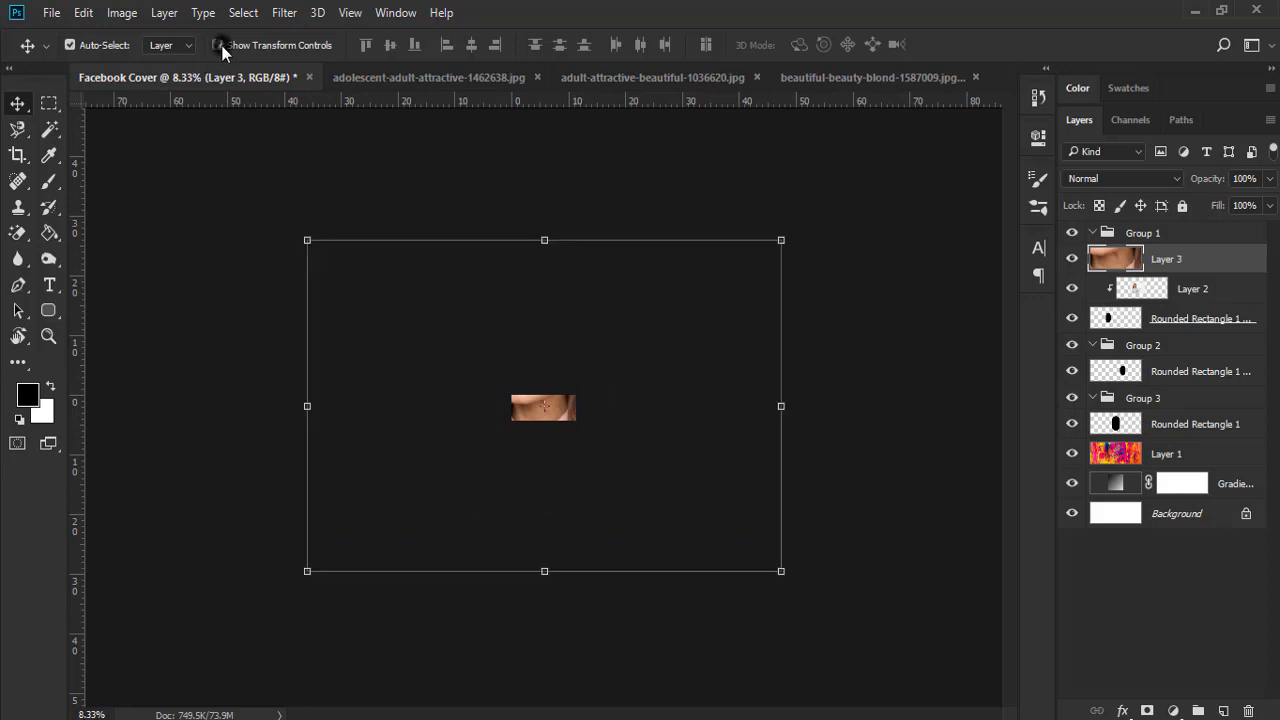
left_click_drag(781, 240, 623, 488)
key("ctrl+plus")
key("ctrl+plus")
key("ctrl+plus")
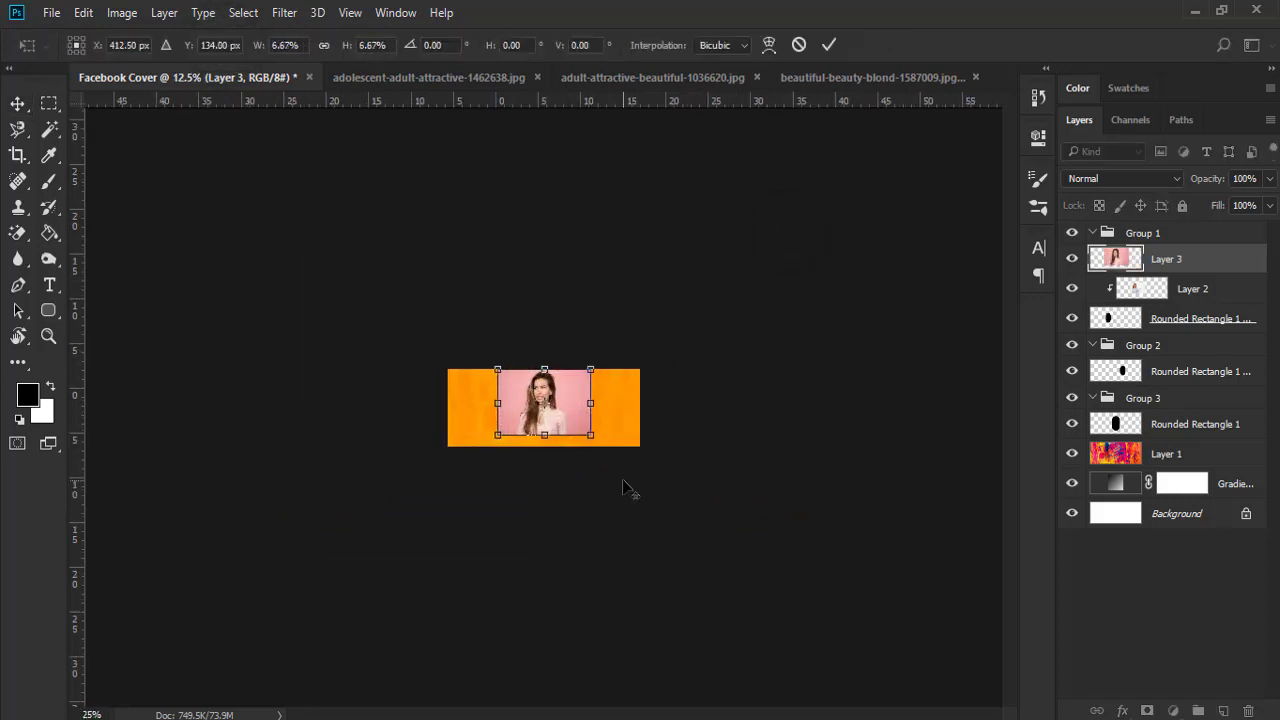
key("ctrl+plus")
key("ctrl+plus")
key("ctrl+plus")
key("ctrl+plus")
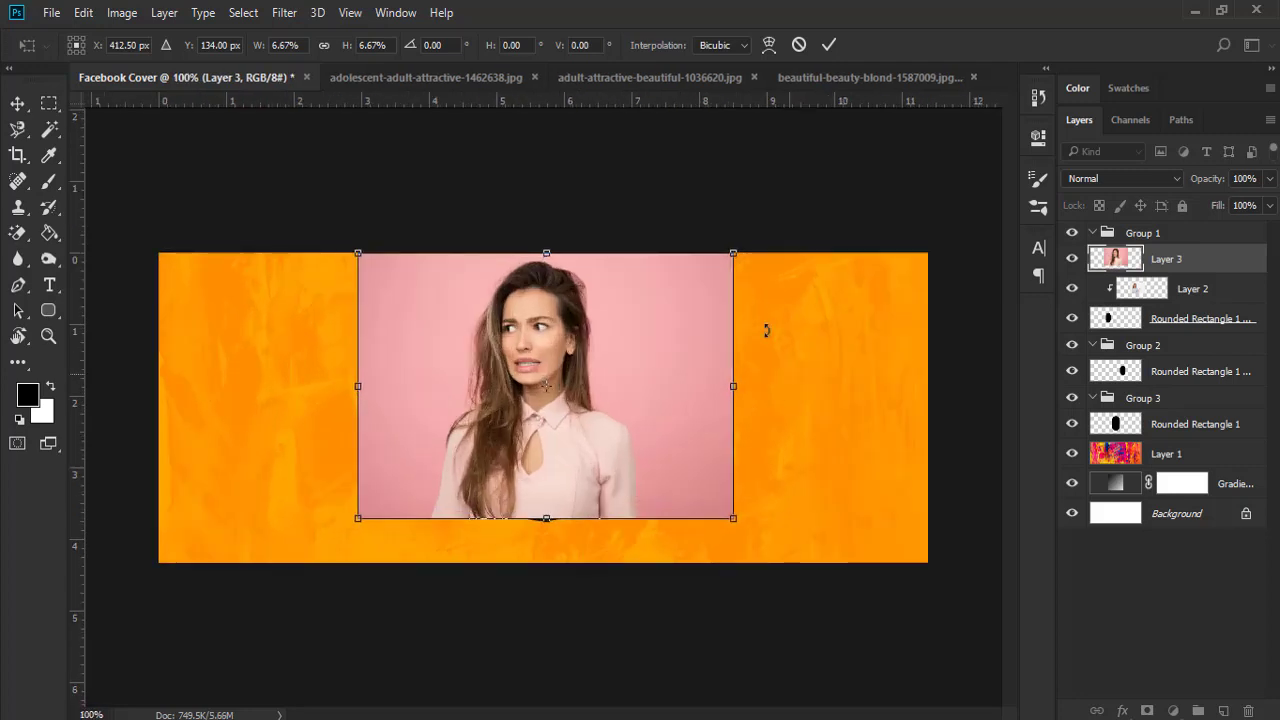
left_click_drag(735, 257, 703, 295)
left_click_drag(634, 355, 639, 390)
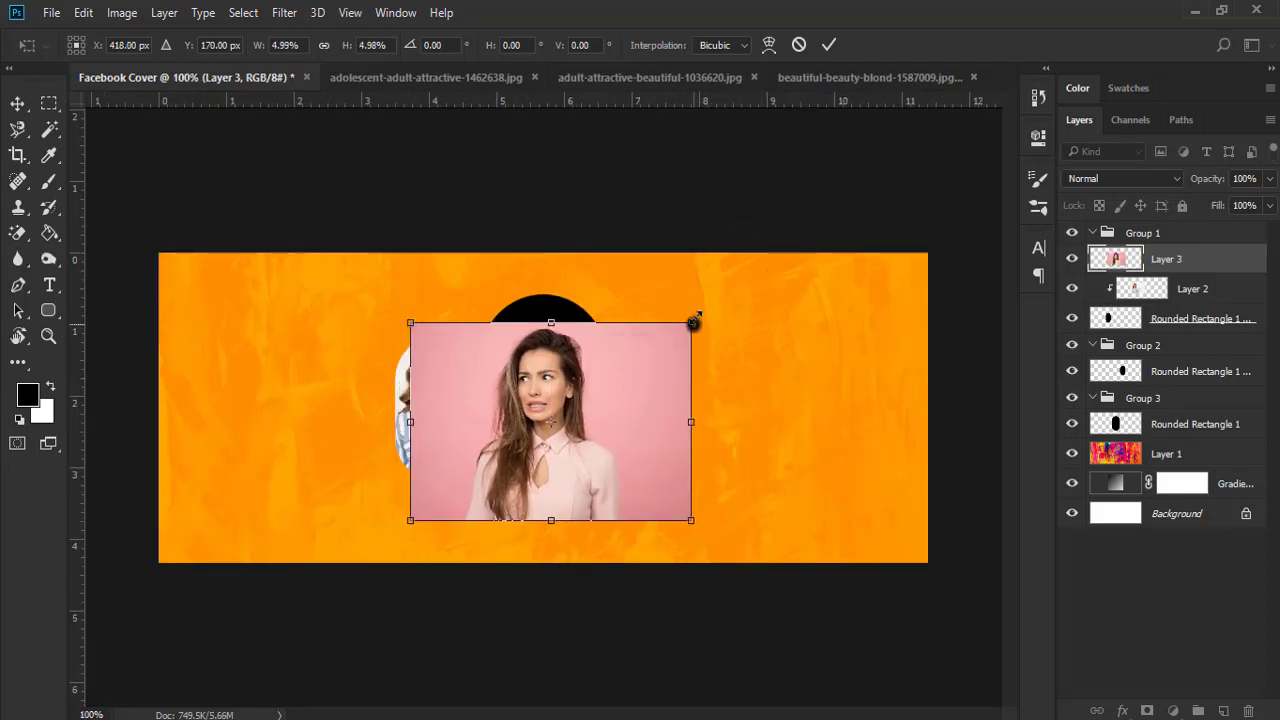
left_click_drag(693, 322, 700, 308)
left_click_drag(656, 400, 666, 391)
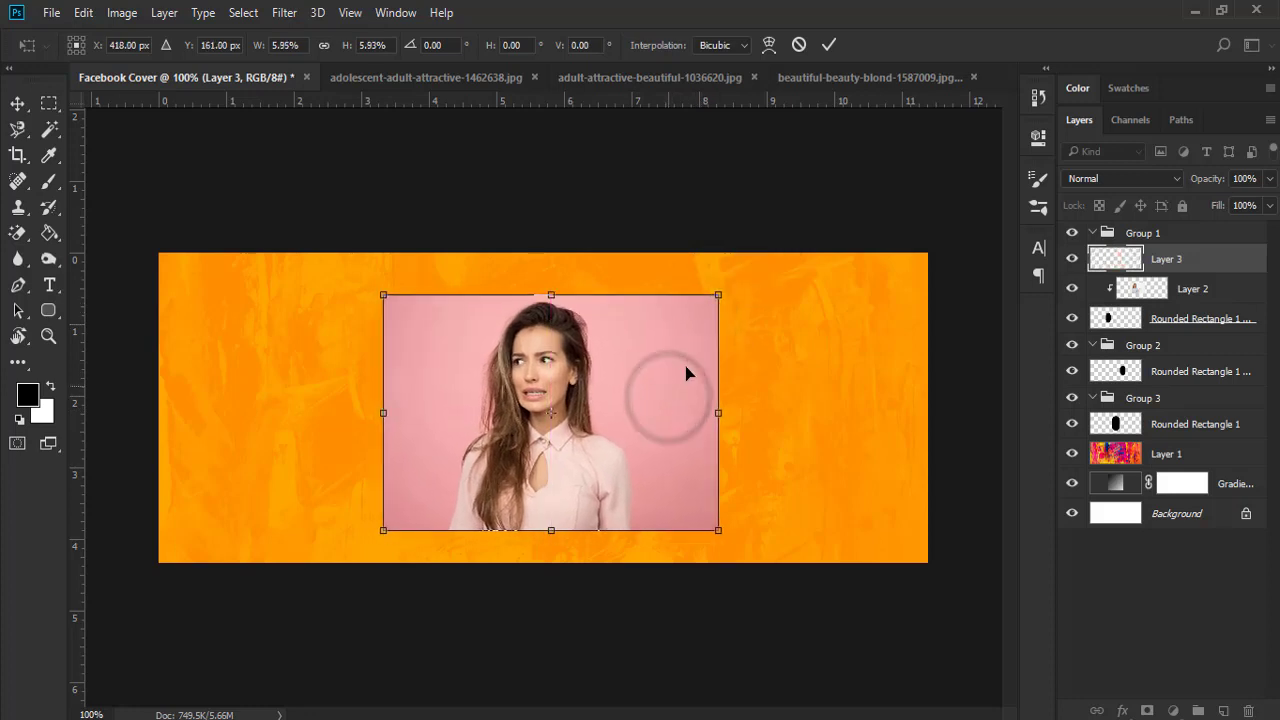
left_click(829, 45)
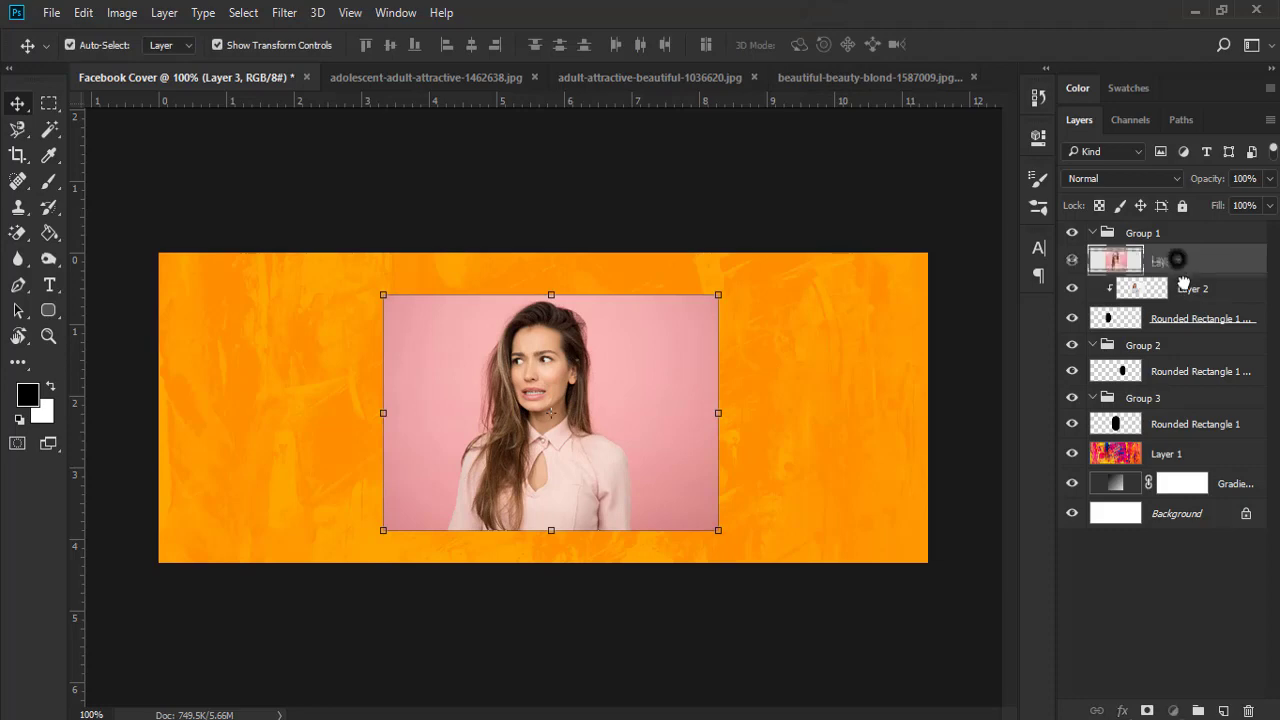
- Move the pink photo layer into Group 3 and convert it to a smart object
left_click_drag(1170, 259, 1174, 406)
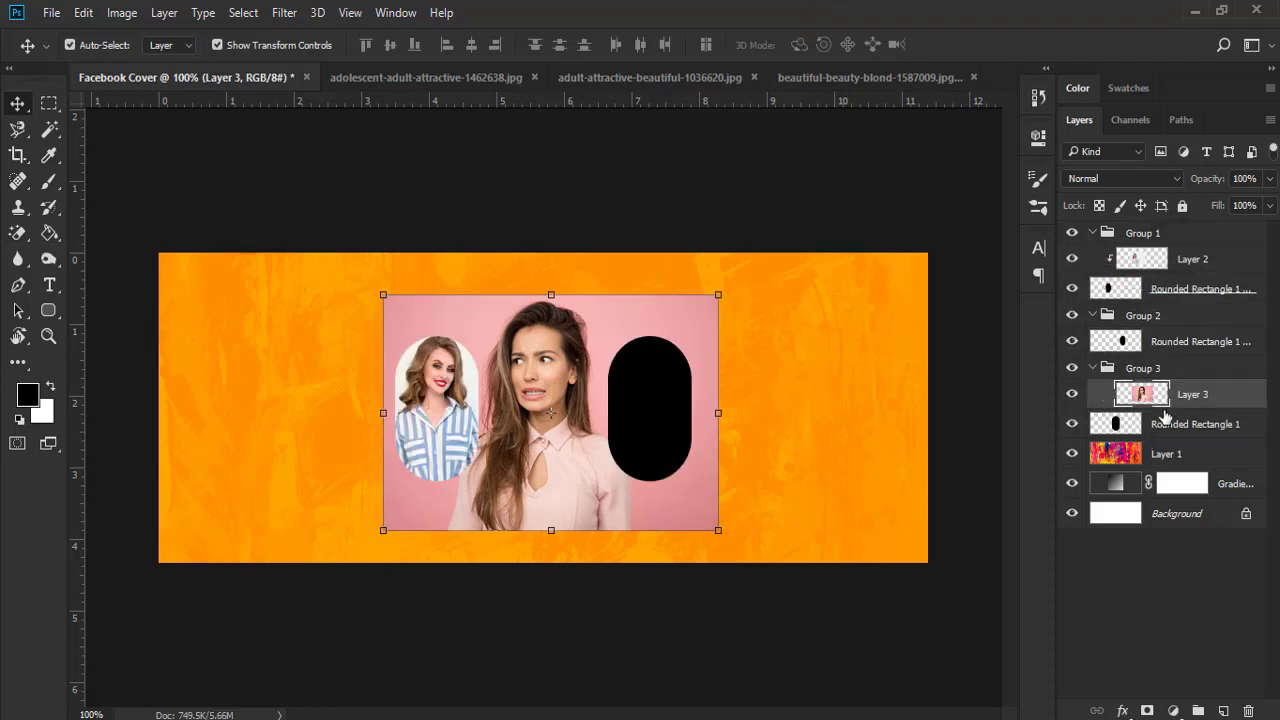
right_click(1180, 395)
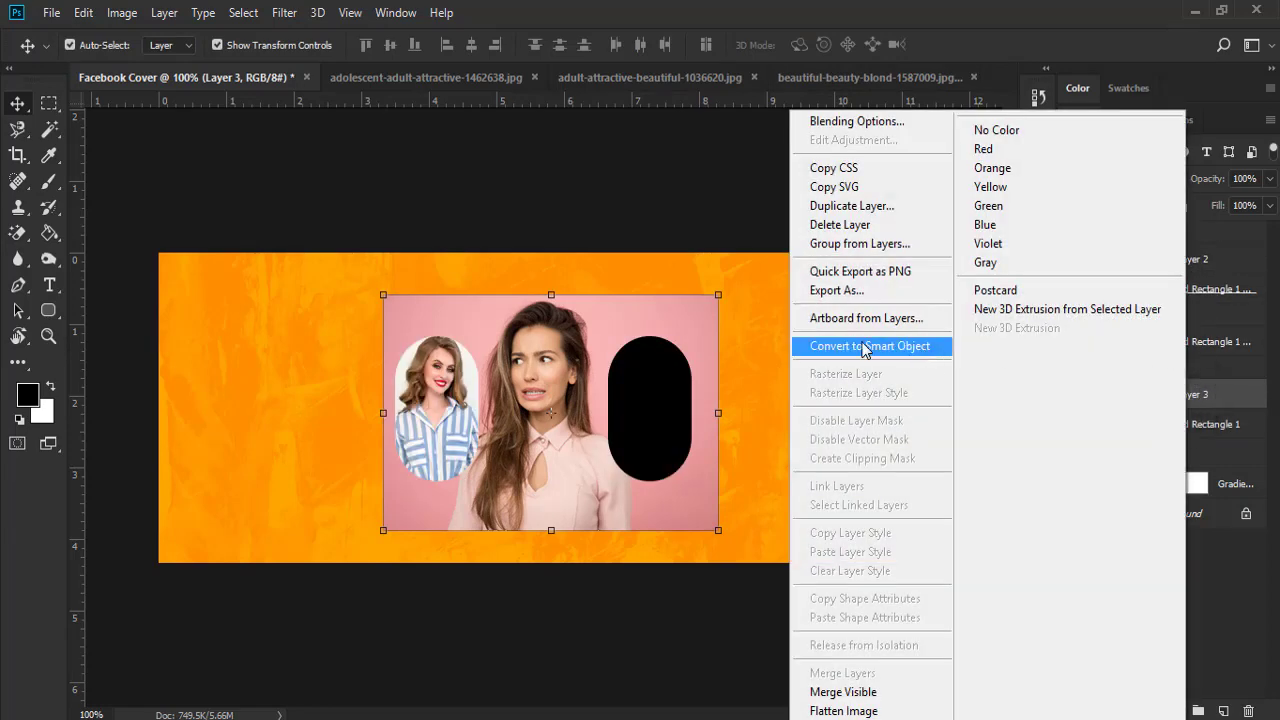
left_click(1213, 410)
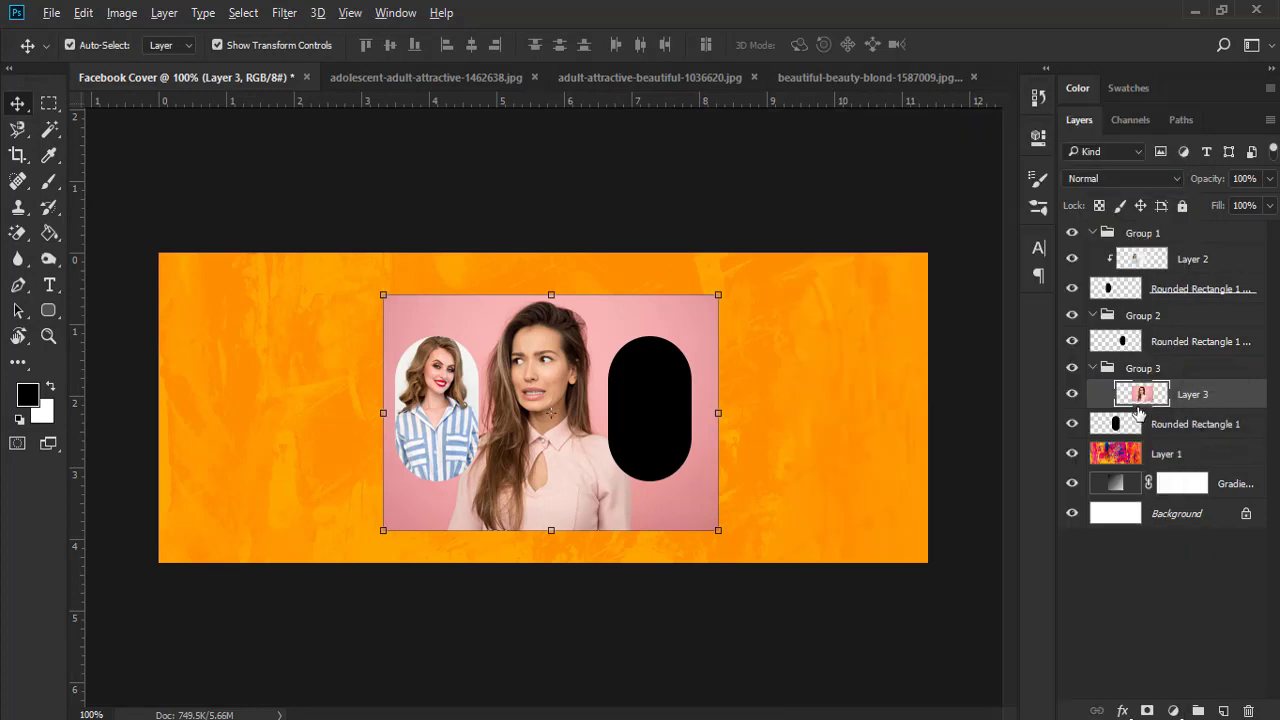
right_click(1240, 397)
left_click(1247, 400)
left_click(1118, 625)
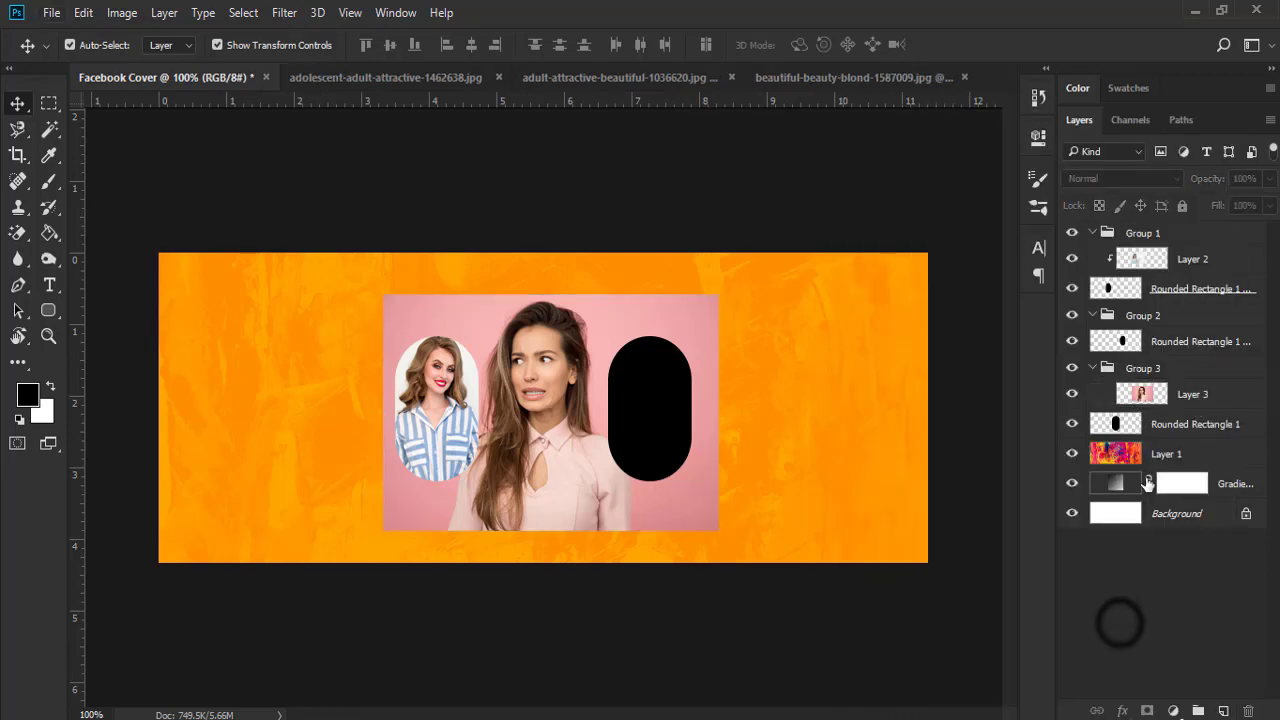
left_click(1184, 399)
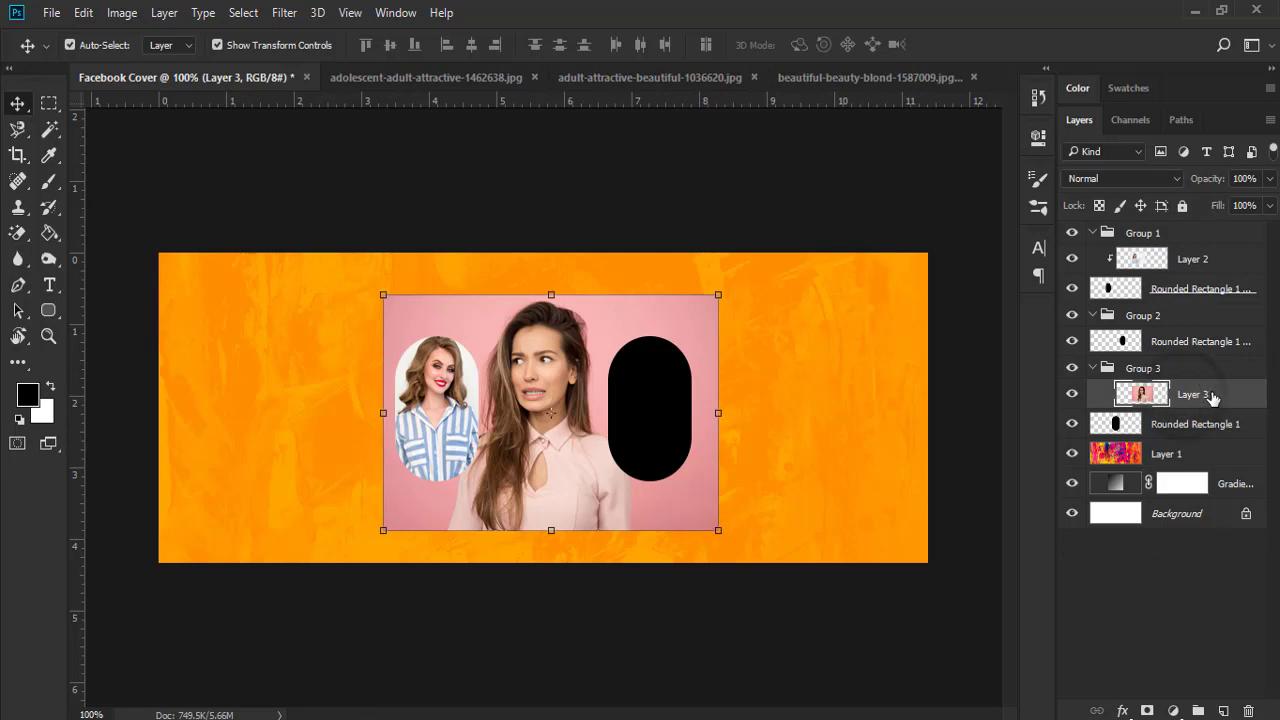
right_click(1211, 397)
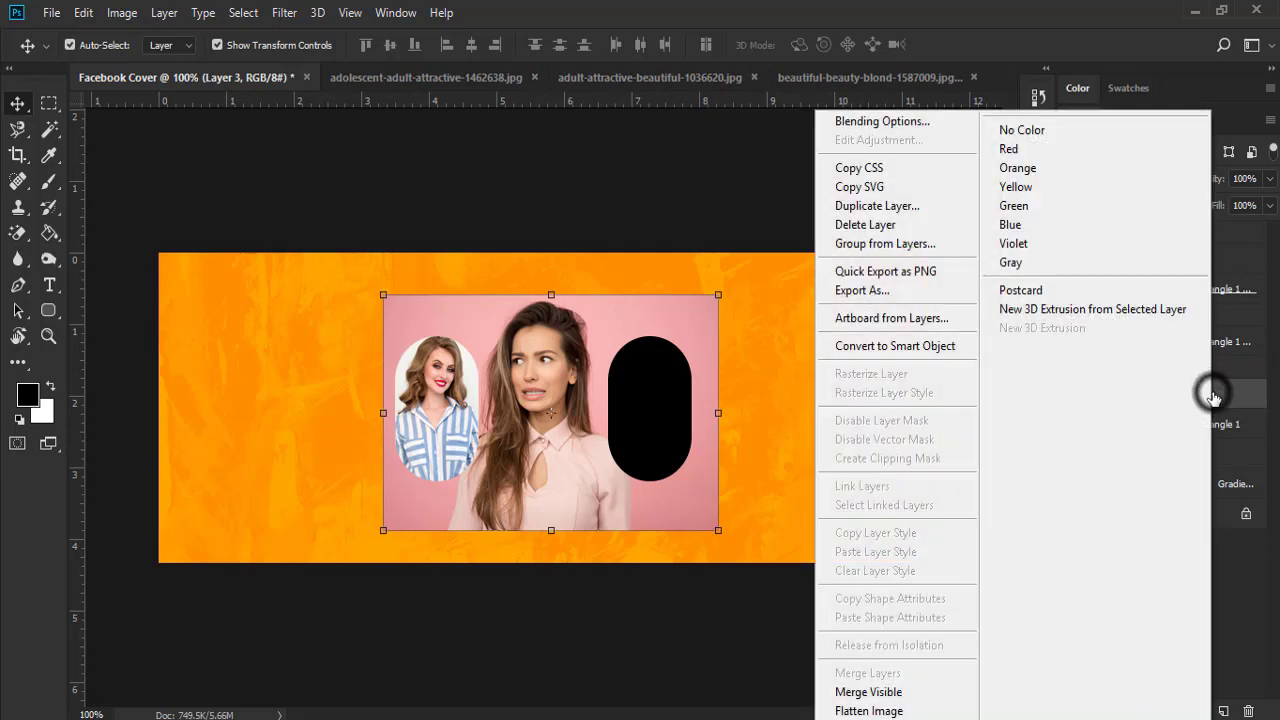
left_click(929, 358)
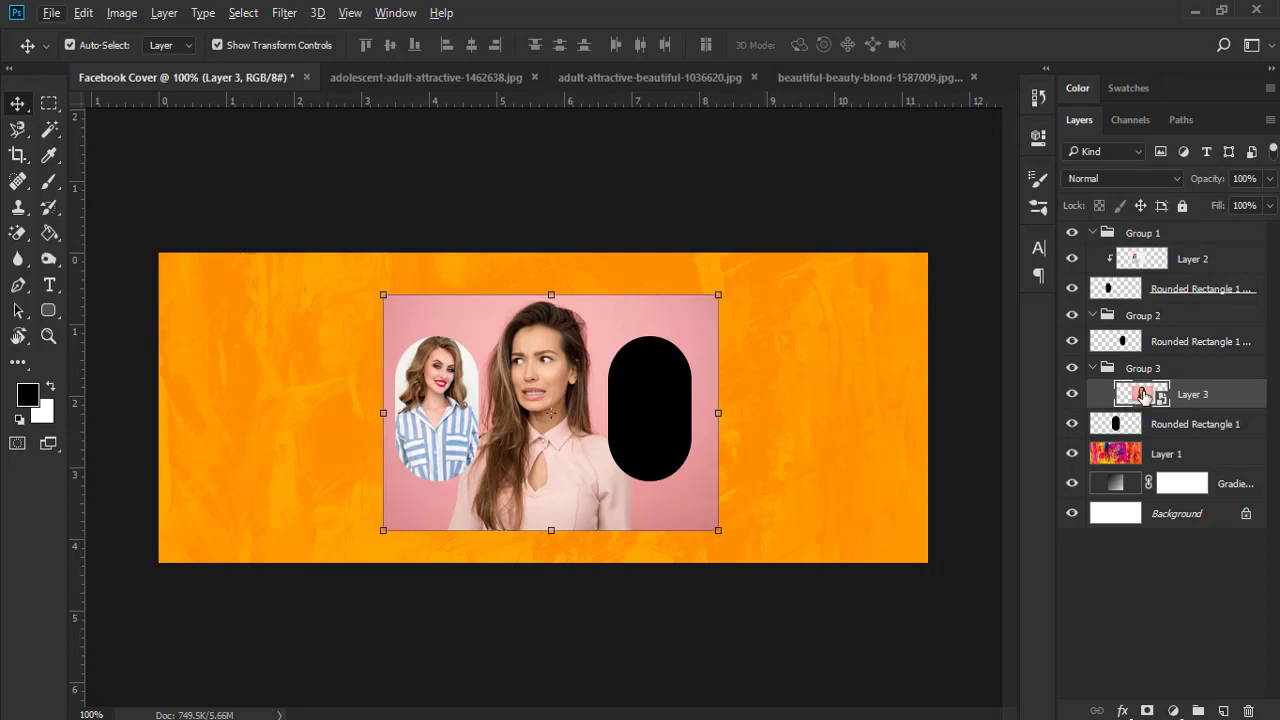
- Place the pink photo above the middle pill and clip it inside that shape
left_click(1159, 412)
mouse_move(1158, 410)
left_mouse_down()
mouse_move(1160, 250)
mouse_move(1180, 414)
left_mouse_up()
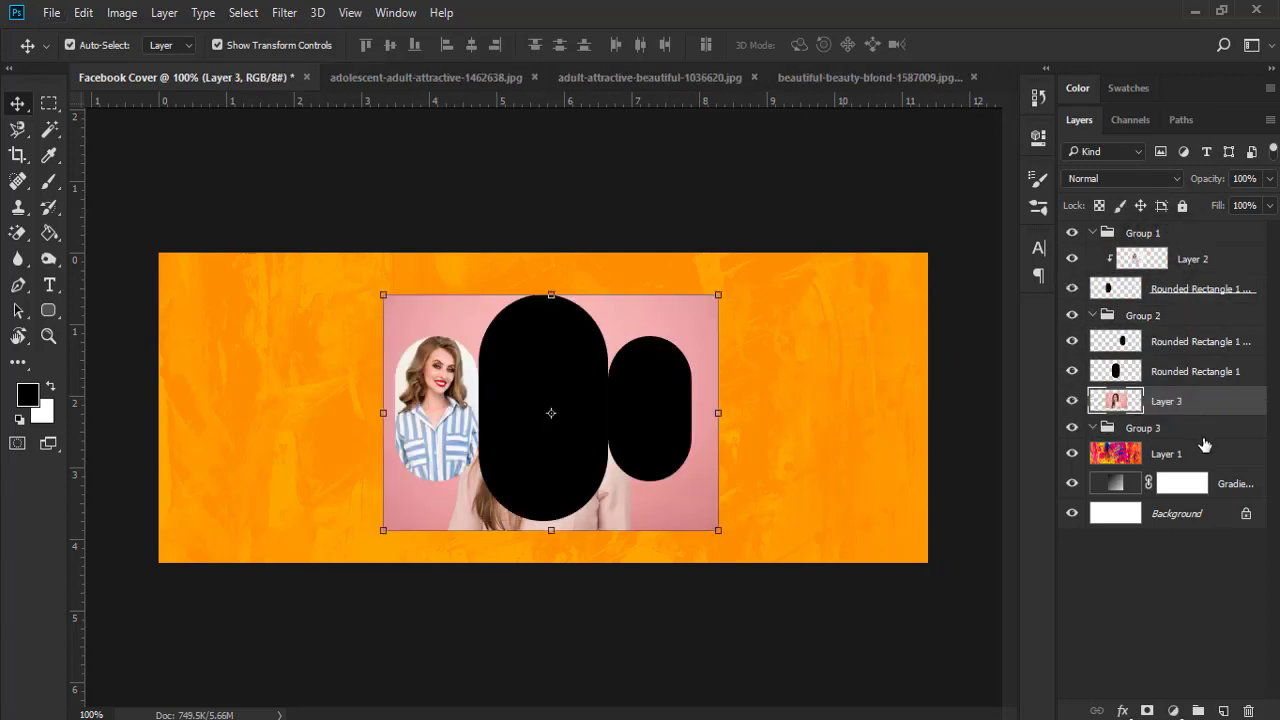
left_click_drag(1186, 402, 1150, 360)
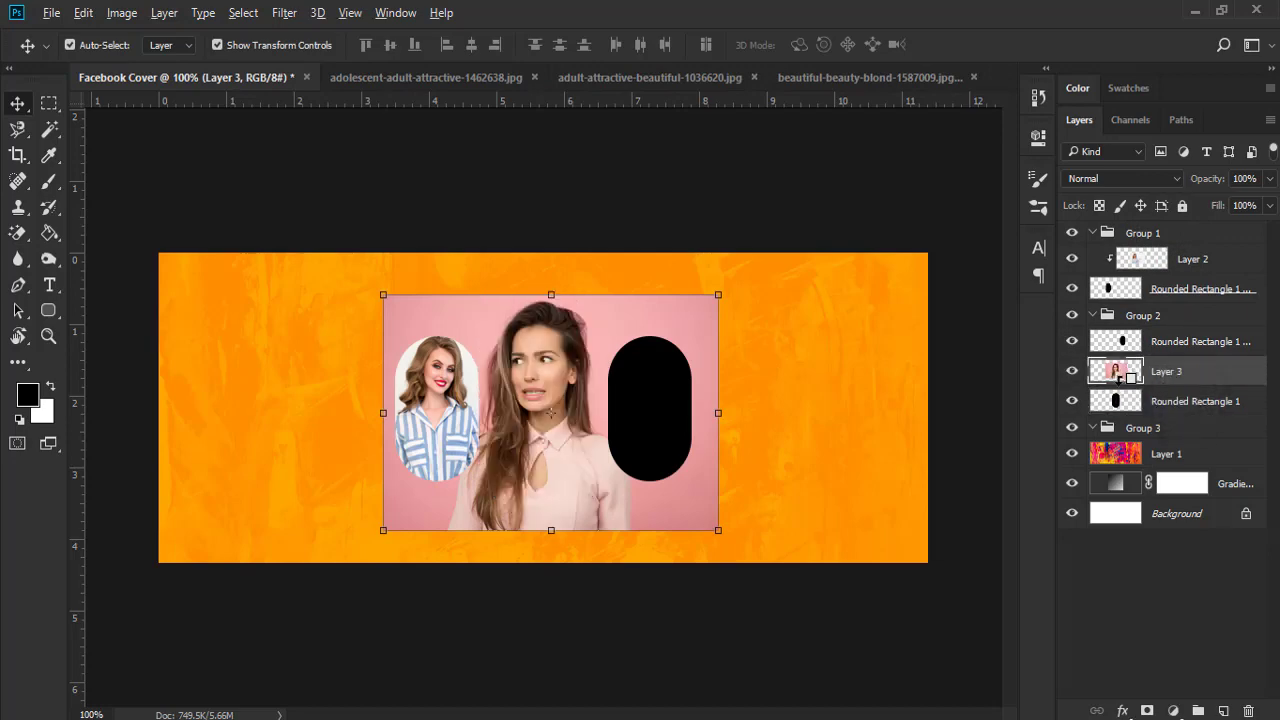
right_click(1130, 385)
left_click(883, 458)
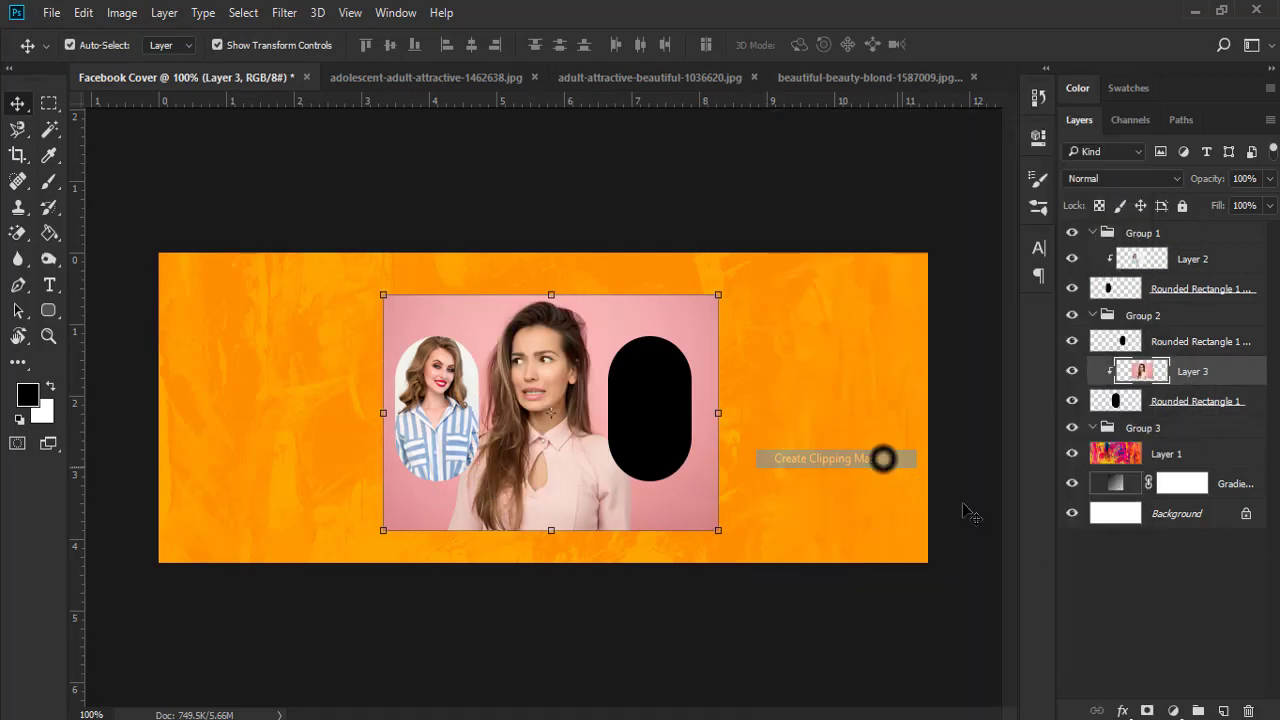
left_click(1157, 575)
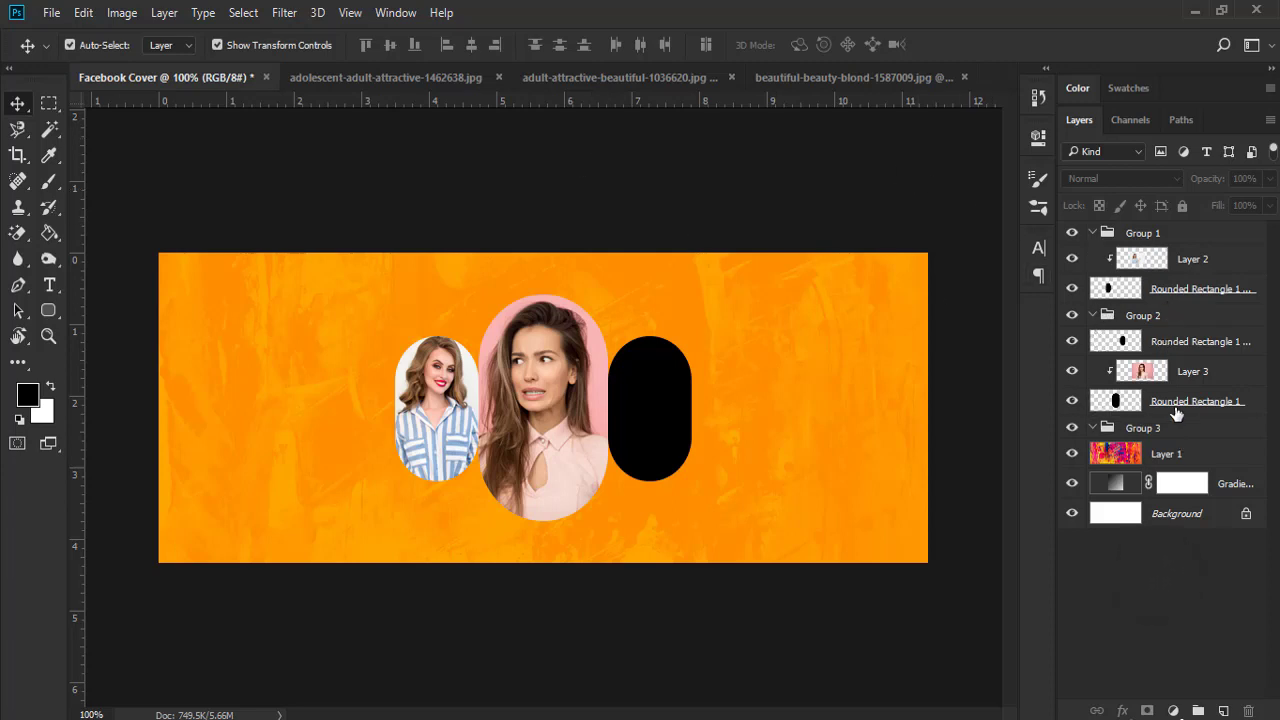
- Move the clipped middle portrait and its pill into Group 3
left_click(1143, 378)
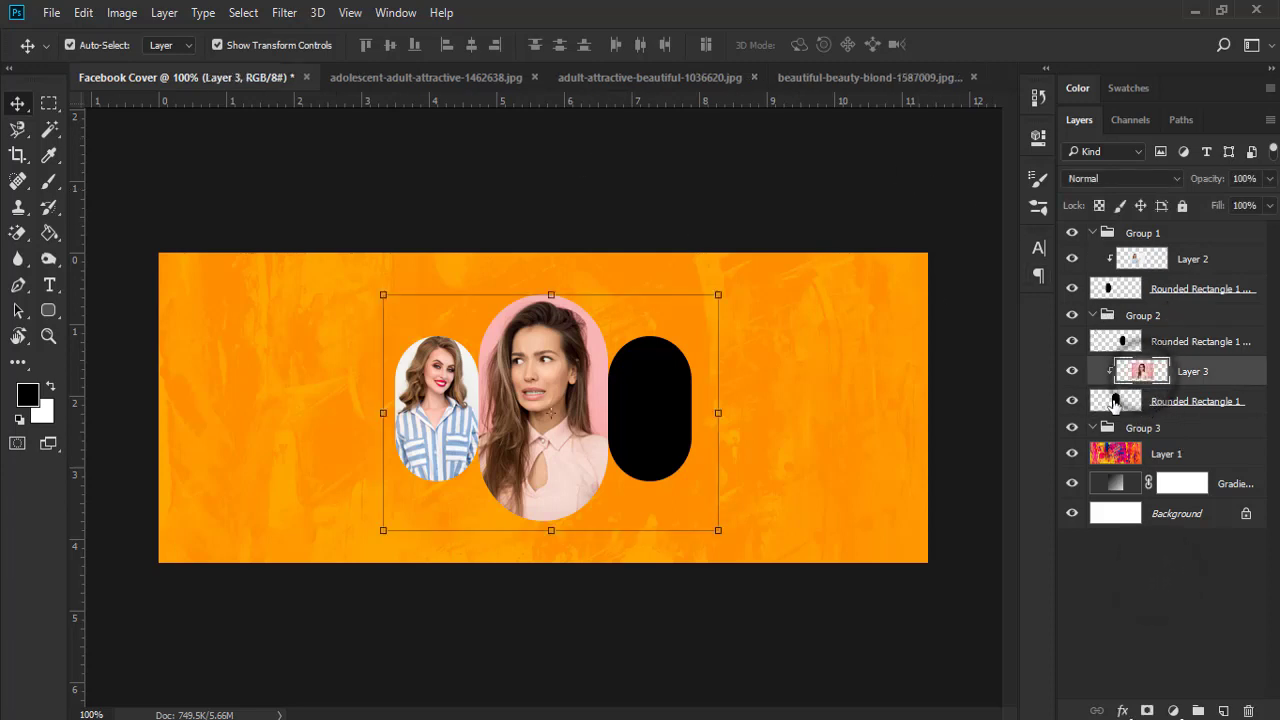
left_click_drag(1155, 375, 1143, 428)
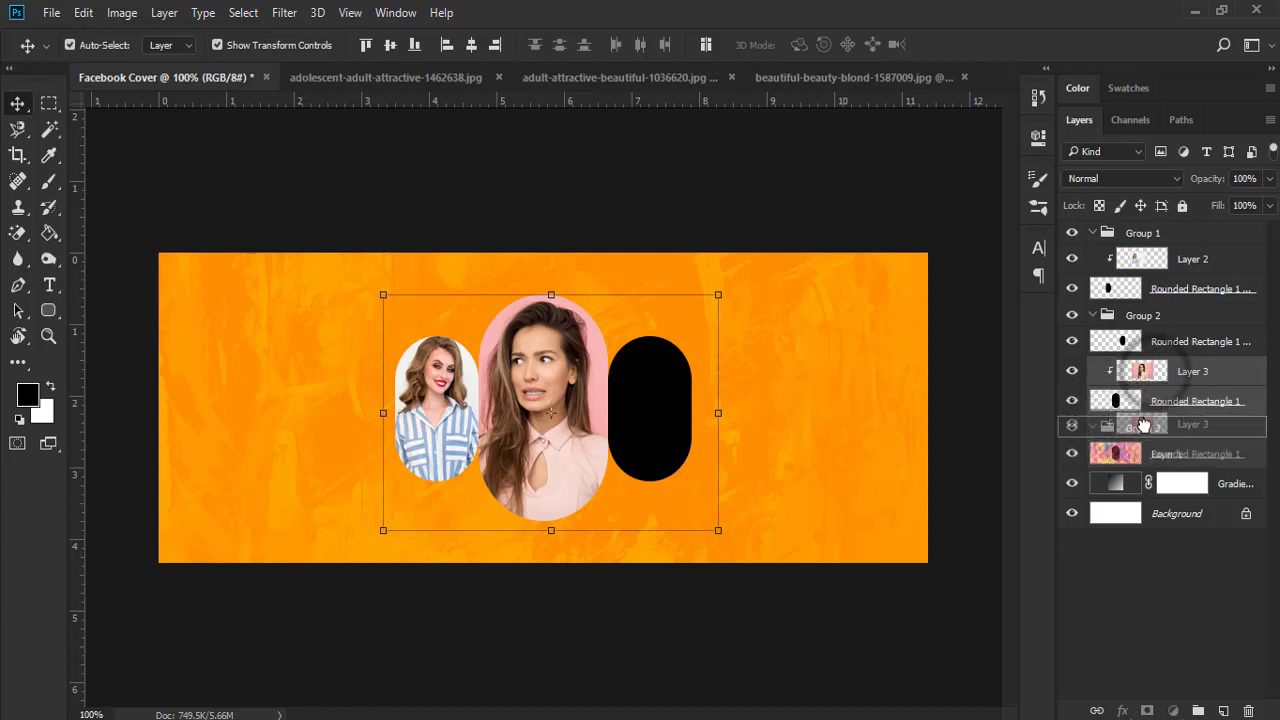
left_click(1156, 572)
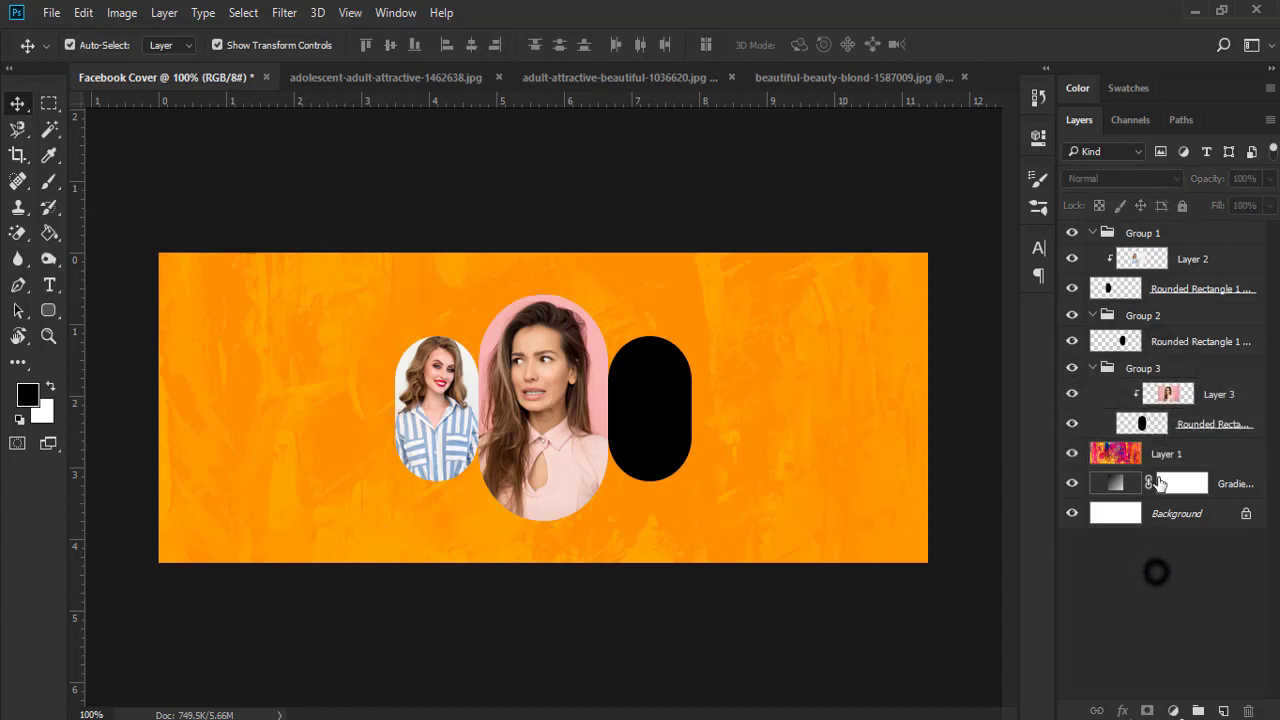
left_click(1162, 341)
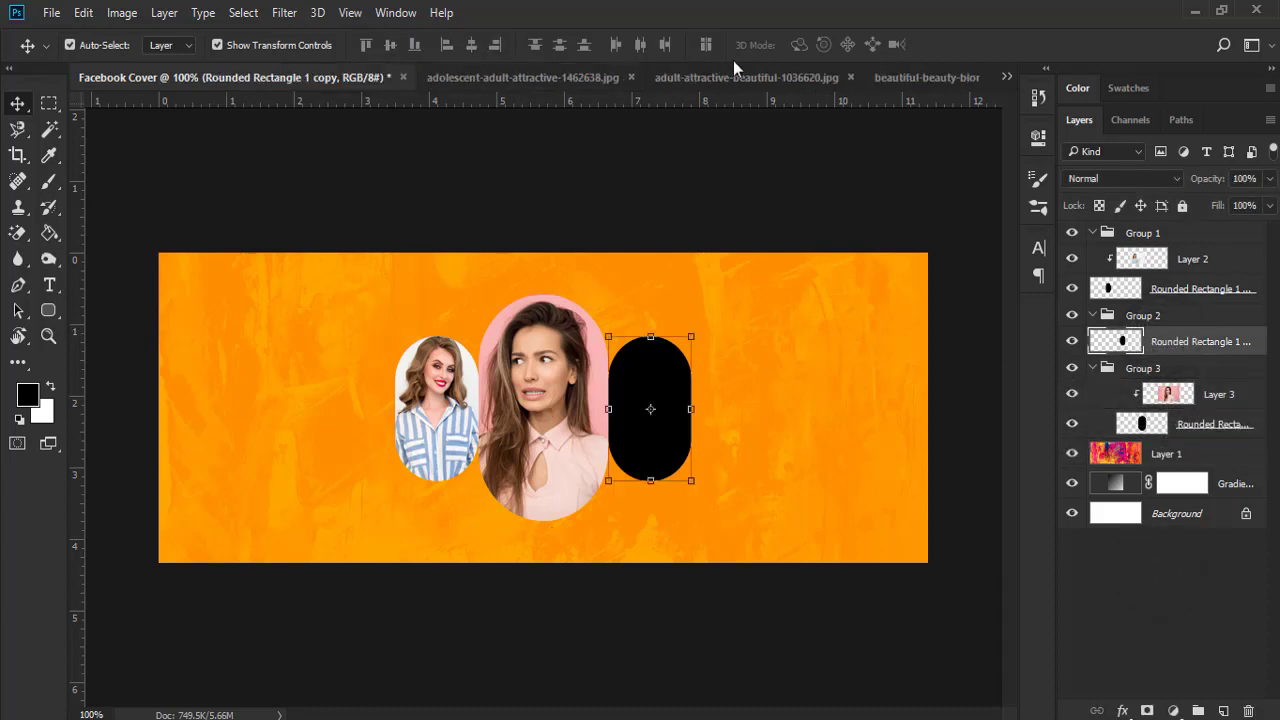
- Unlock the blonde woman's photo and drag it into the Facebook Cover document
left_click(893, 80)
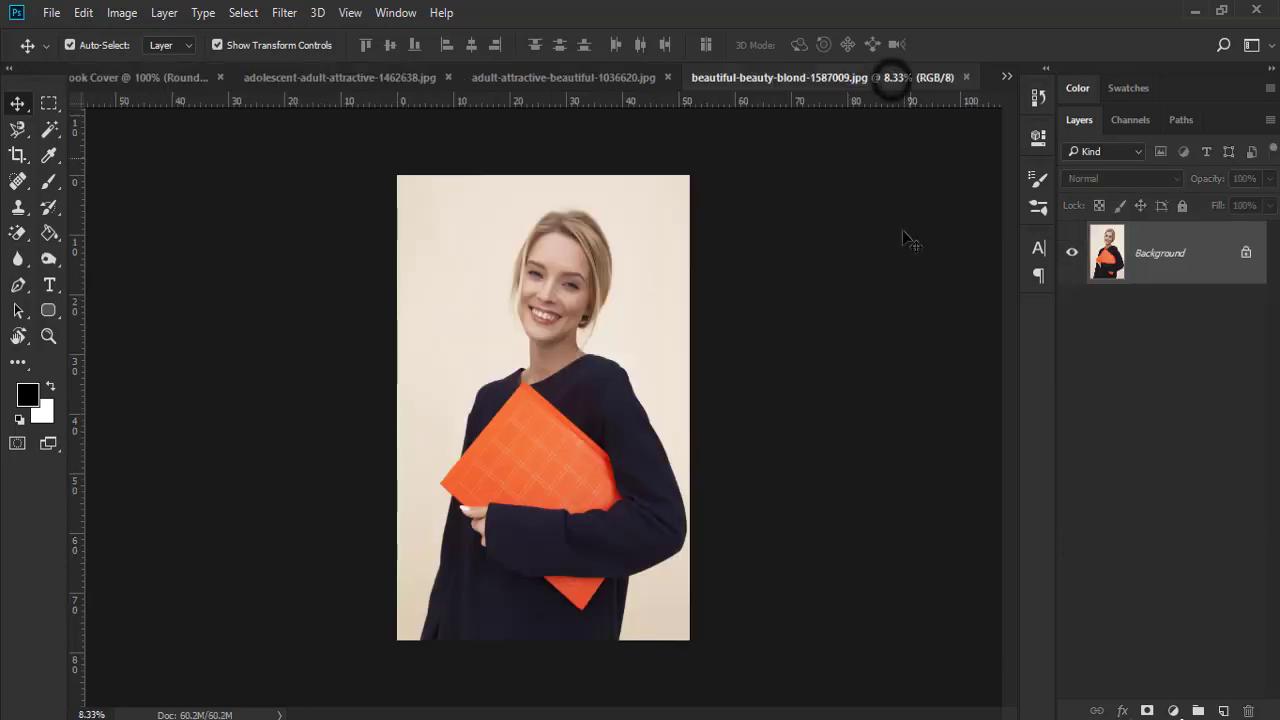
left_click(1247, 257)
mouse_move(600, 260)
left_mouse_down()
mouse_move(157, 82)
mouse_move(495, 199)
left_mouse_up()
left_click_drag(694, 358, 690, 380)
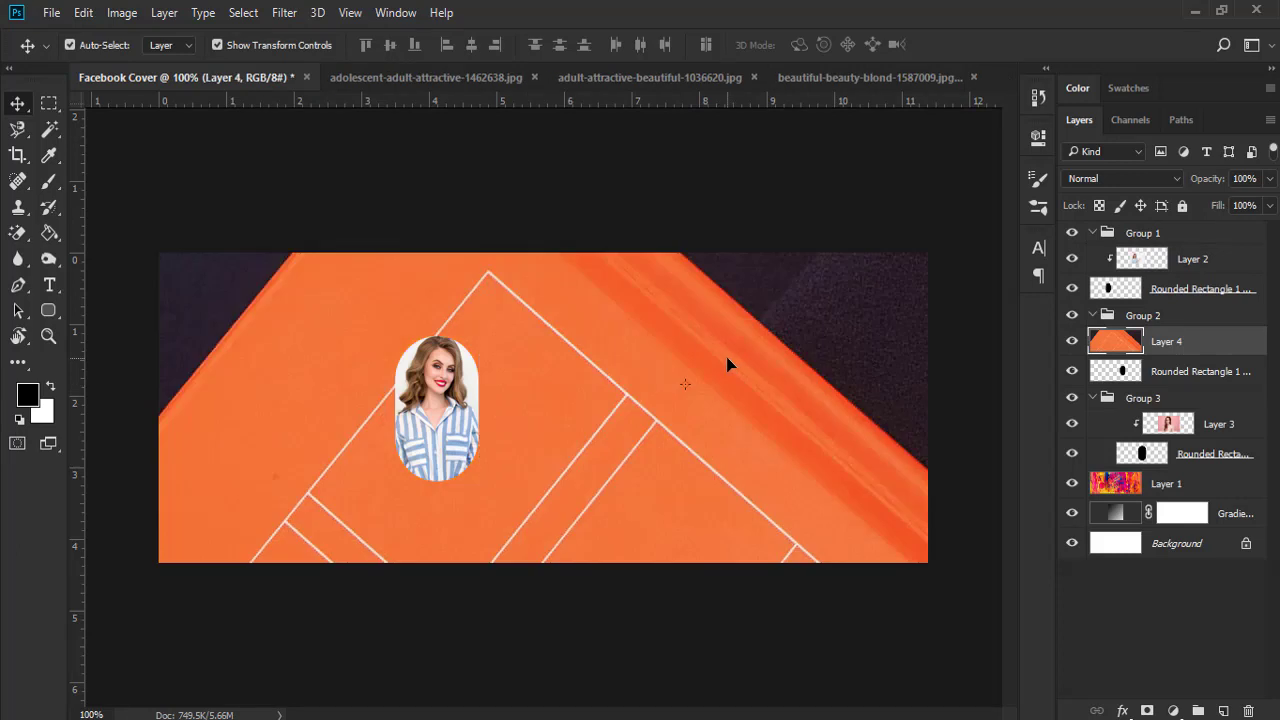
- Scale the placed photo down to about 3.6% and position it over the right pill
key("ctrl+minus")
key("ctrl+minus")
key("ctrl+minus")
key("ctrl+minus")
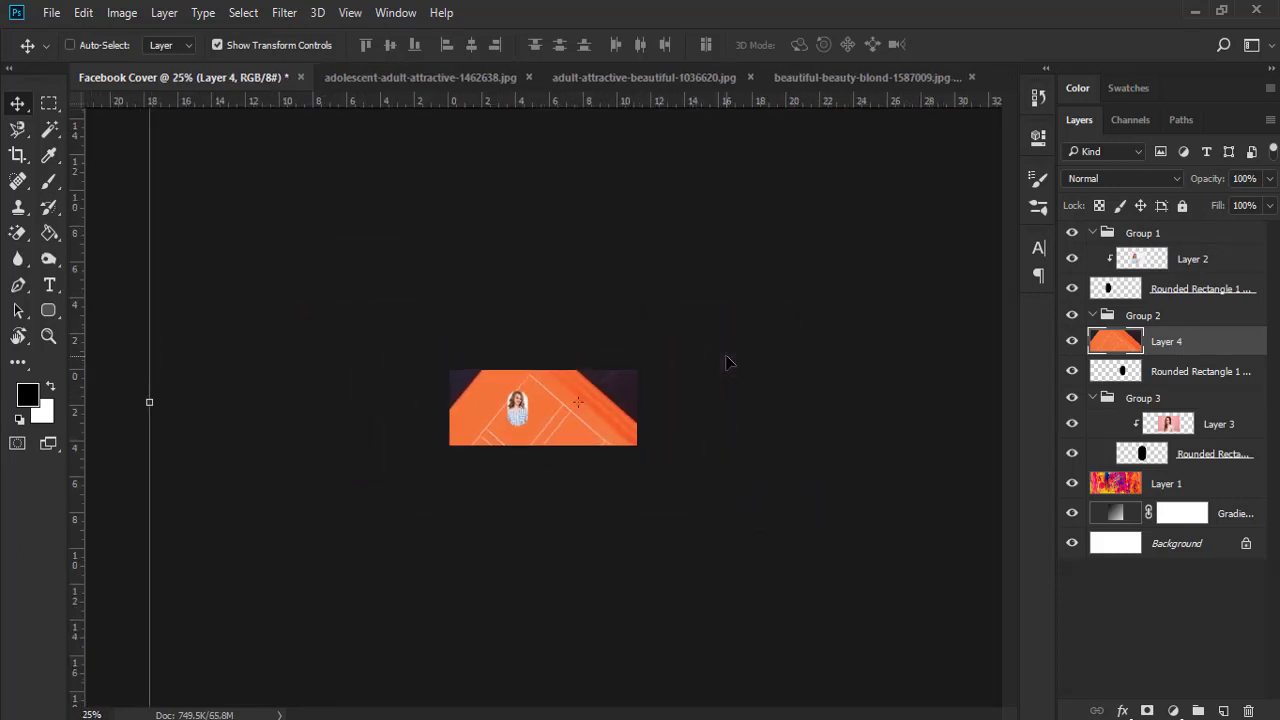
key("ctrl+minus")
key("ctrl+minus")
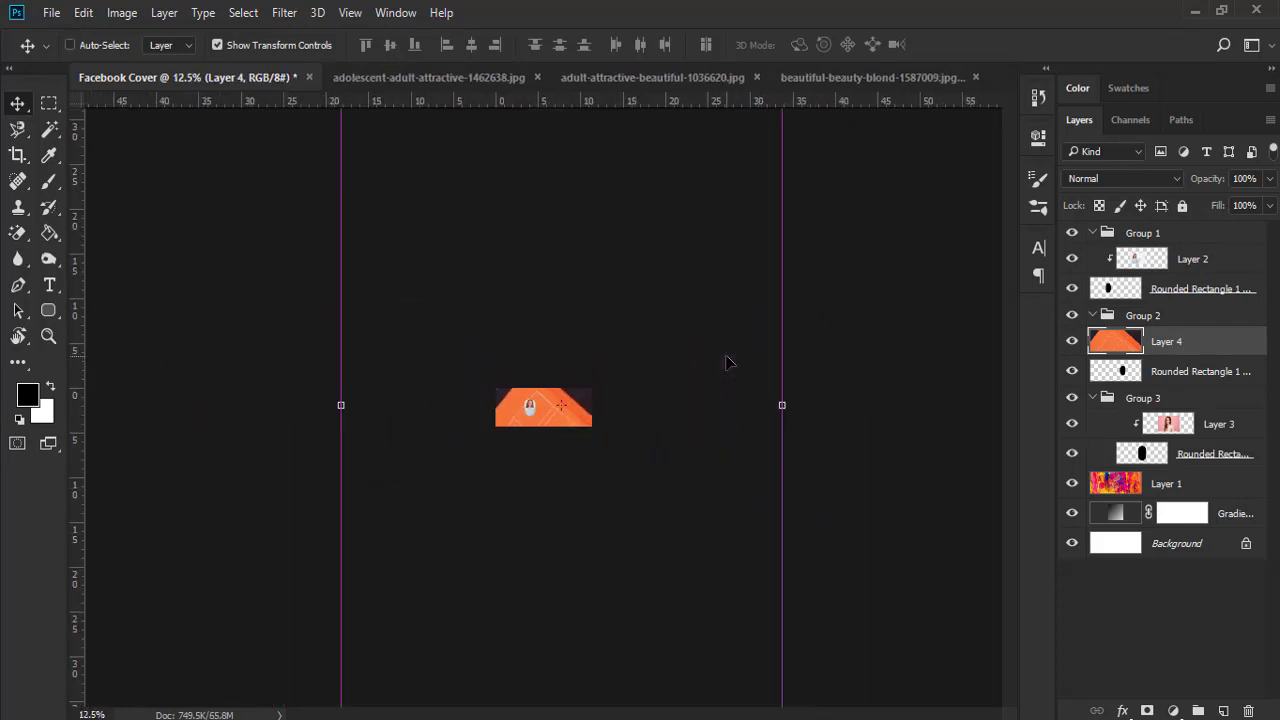
key("ctrl+minus")
key("ctrl+minus")
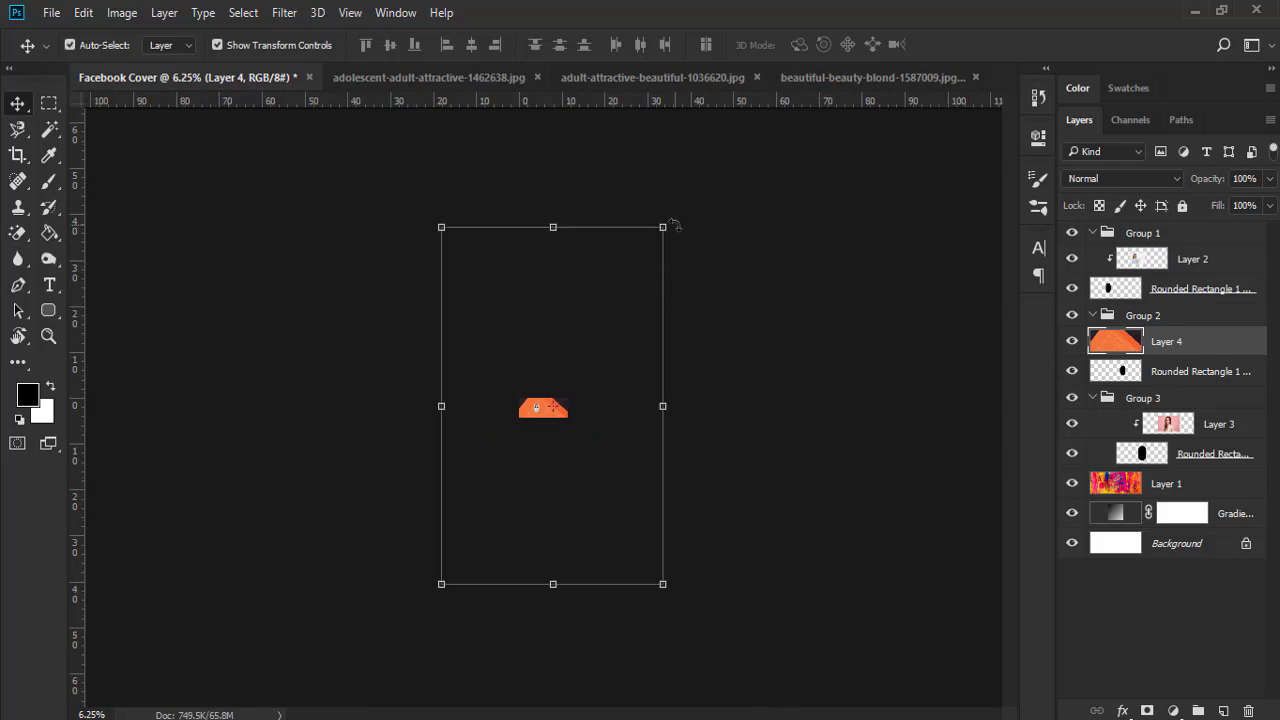
left_click_drag(666, 226, 591, 420)
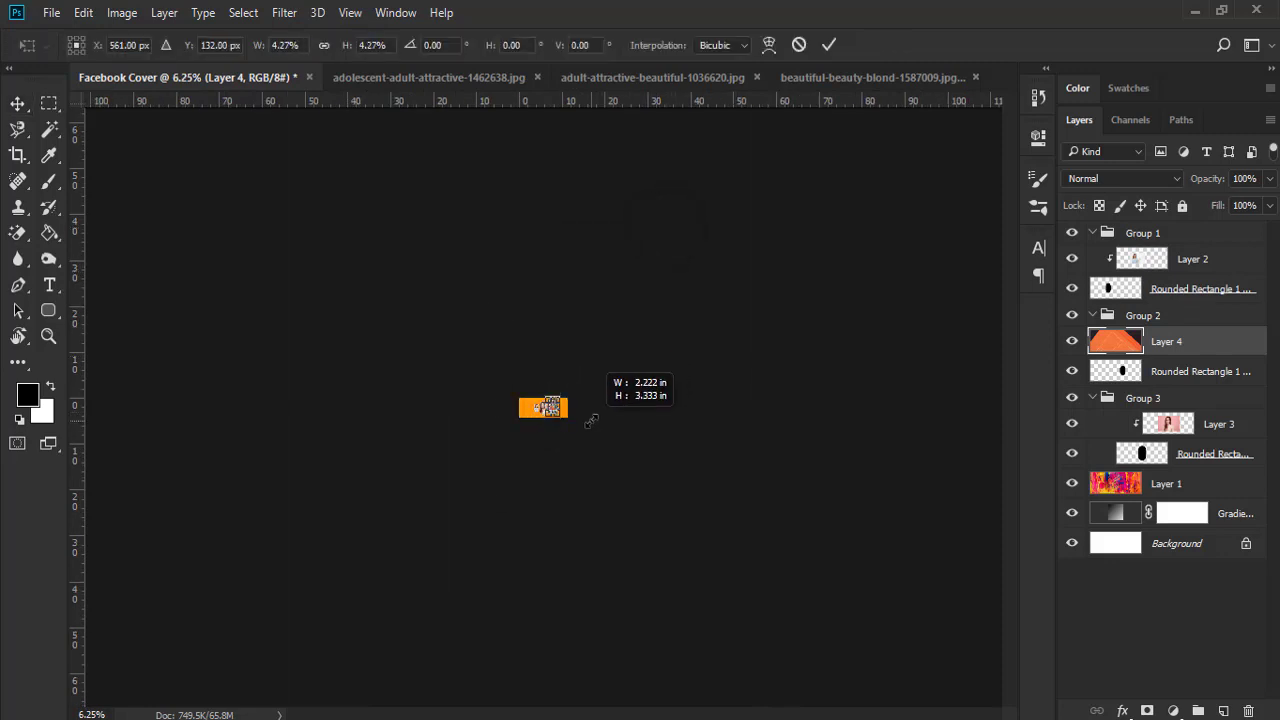
key("ctrl+plus")
key("ctrl+plus")
key("ctrl+plus")
key("ctrl+plus")
key("ctrl+plus")
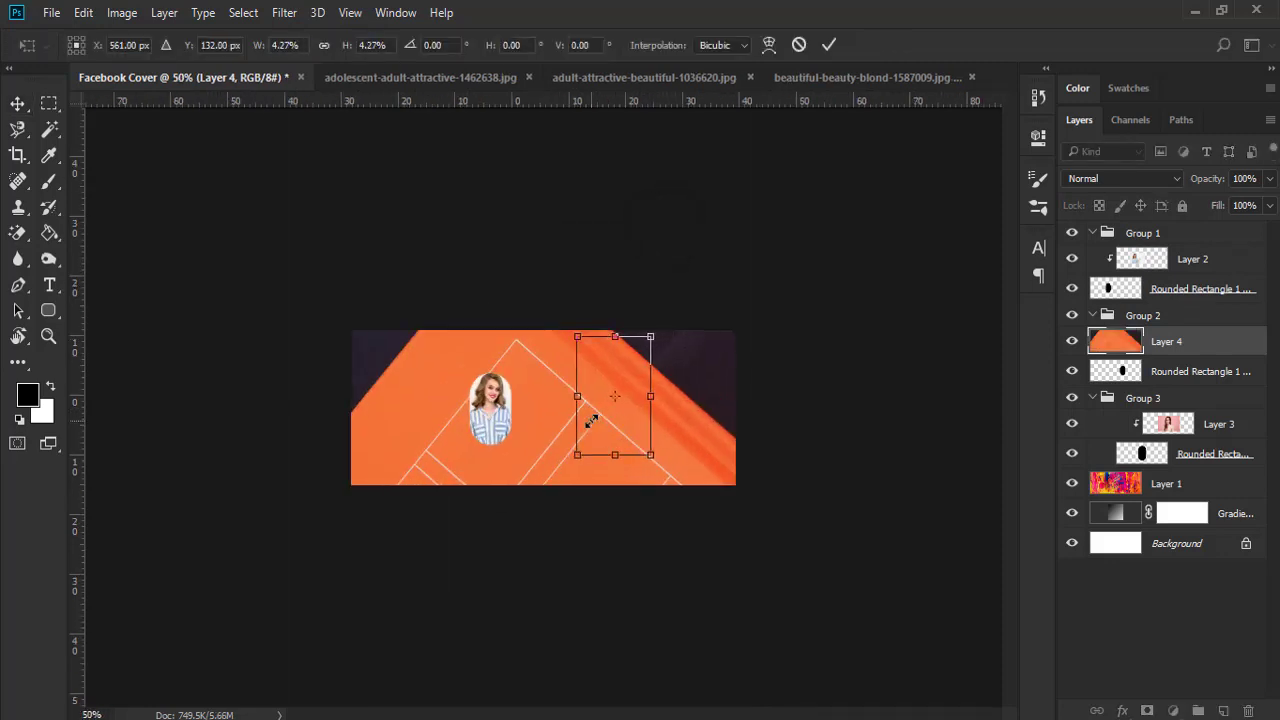
key("ctrl+plus")
key("ctrl+plus")
key("ctrl+plus")
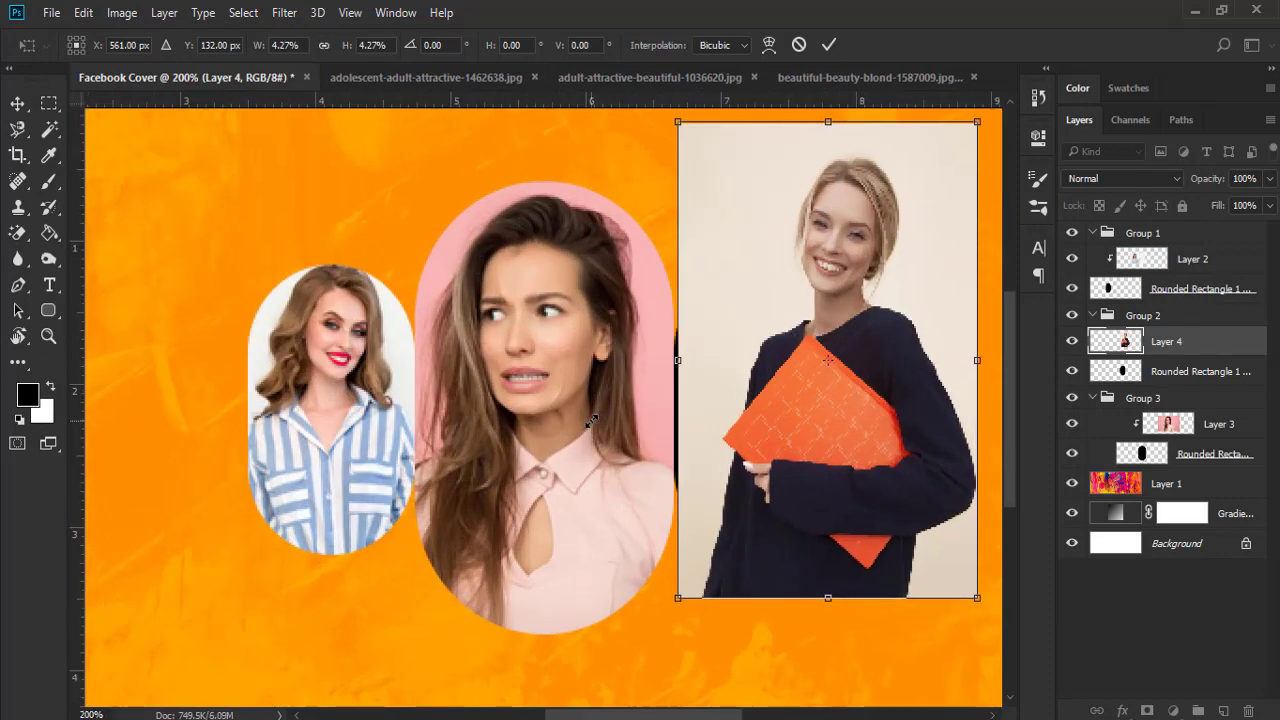
key("ctrl+minus")
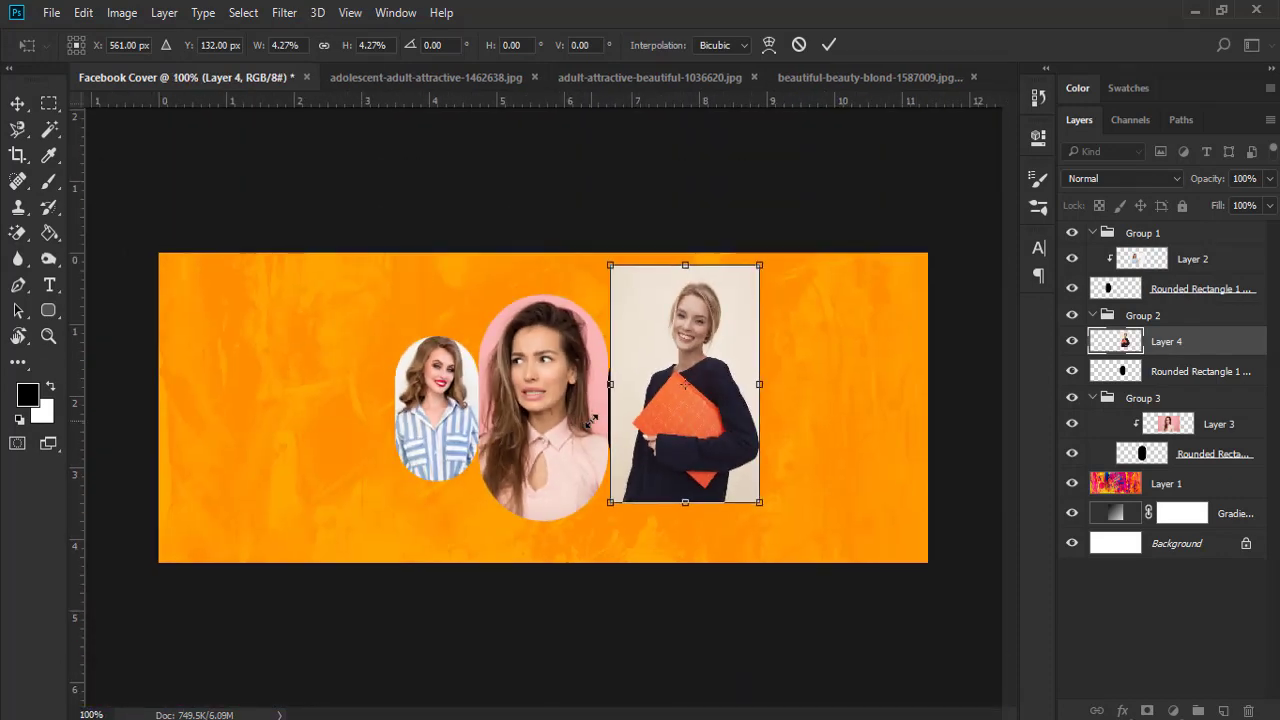
left_click_drag(714, 357, 712, 395)
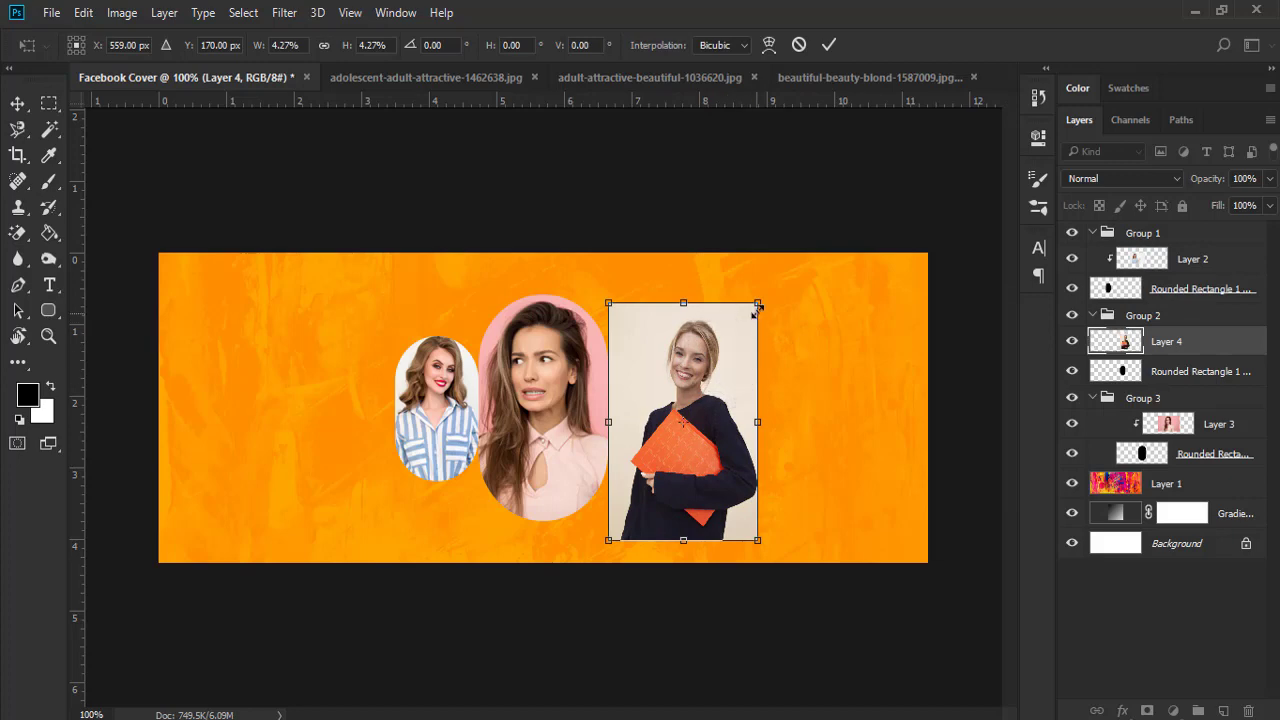
left_click_drag(757, 309, 734, 314)
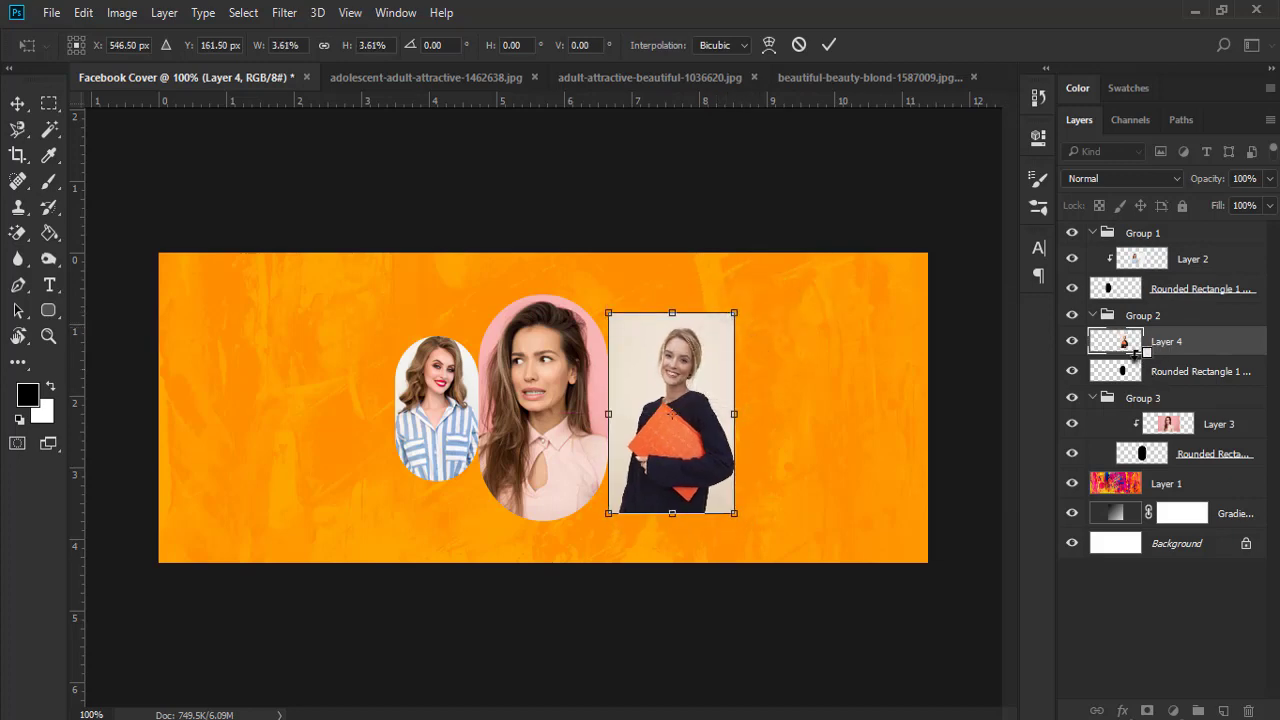
left_click_drag(1137, 351, 1130, 356)
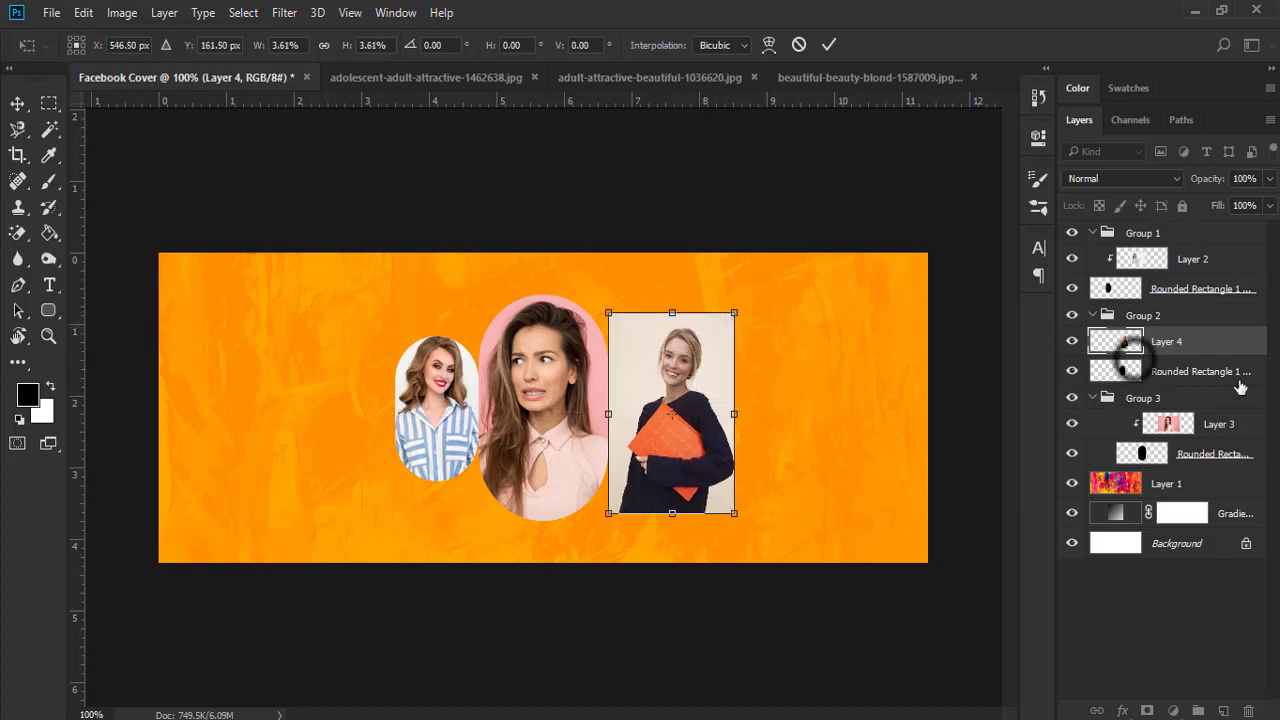
left_click(1138, 352)
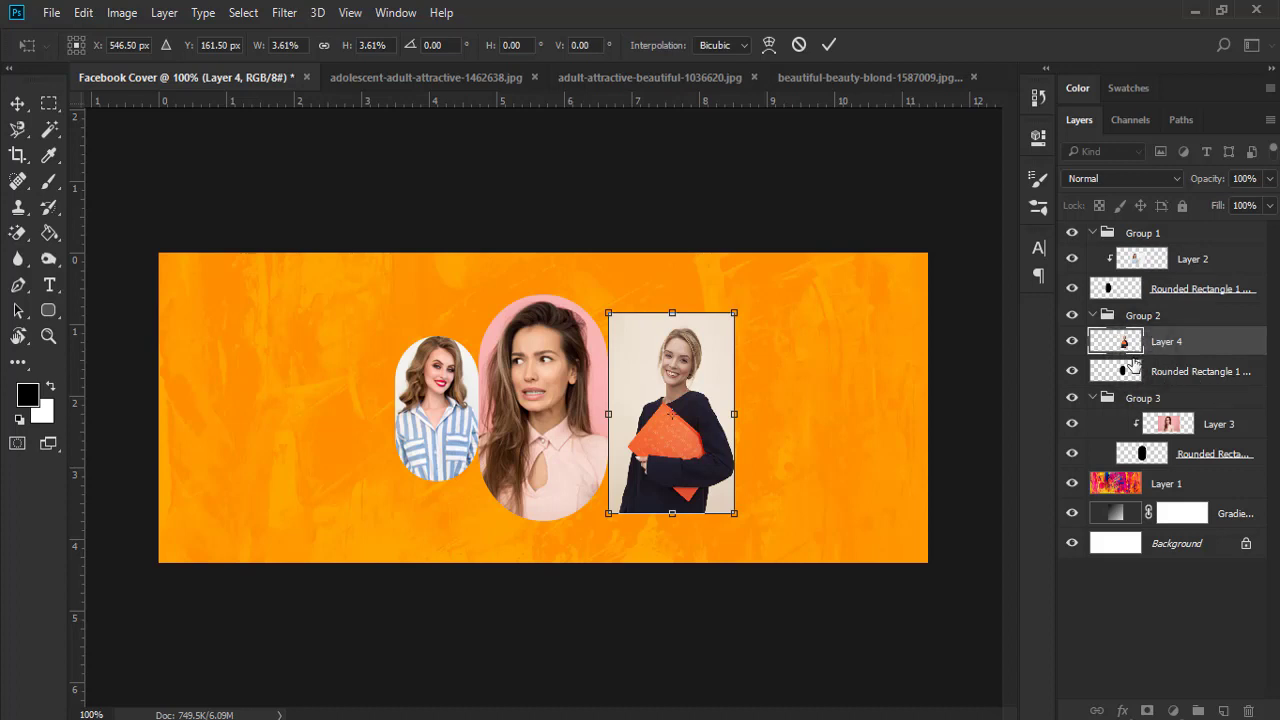
key("Return")
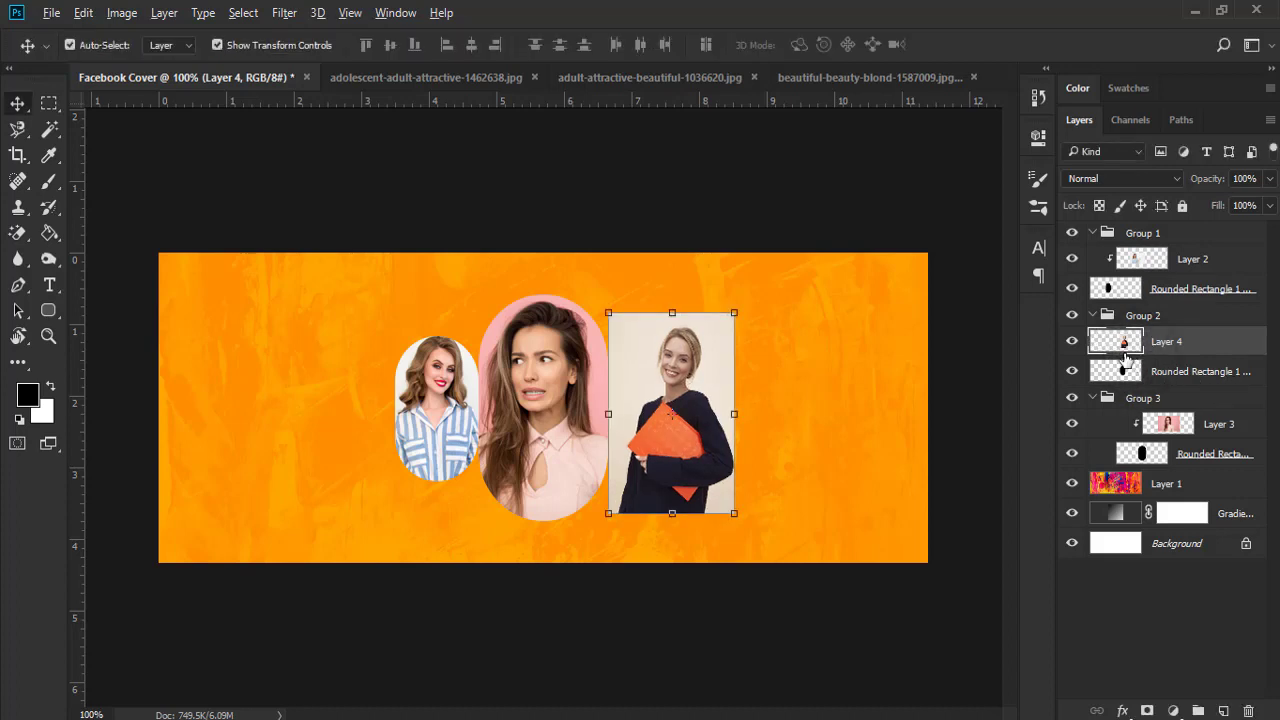
- Clip the blonde portrait (Layer 4) into the right pill and reposition it inside the frame
left_click(1140, 355, "alt")
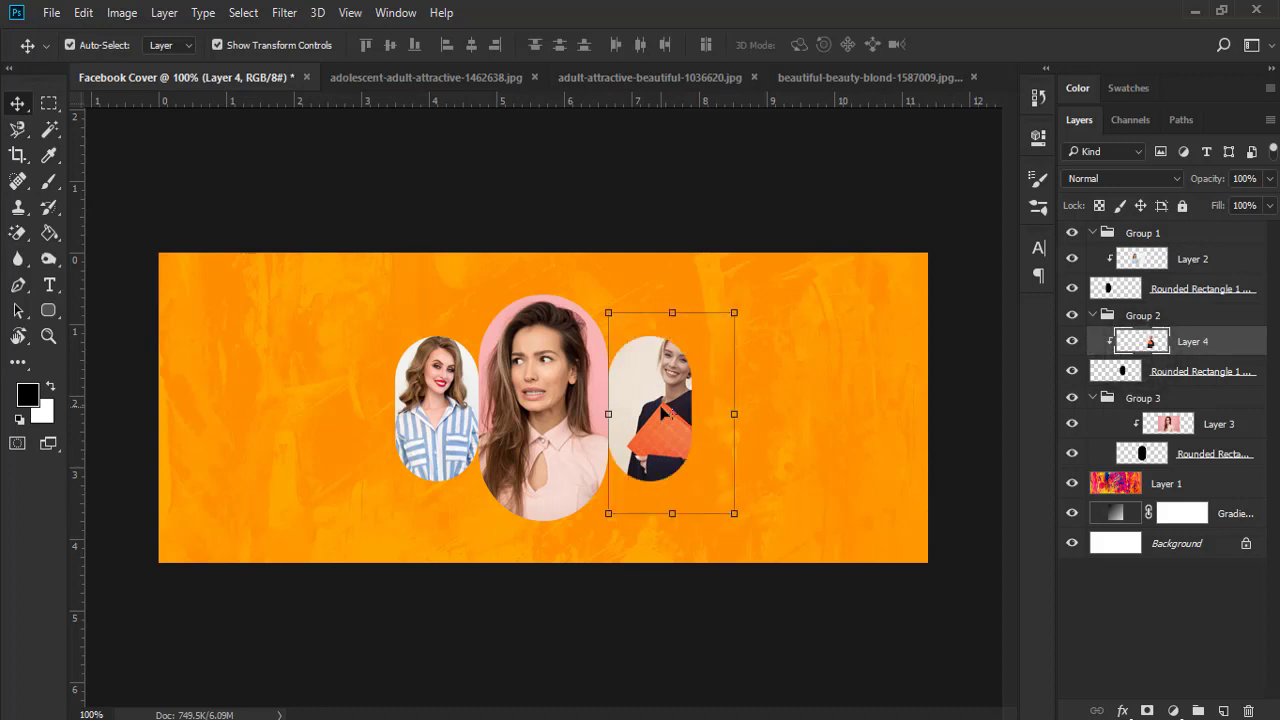
left_click_drag(655, 413, 637, 423)
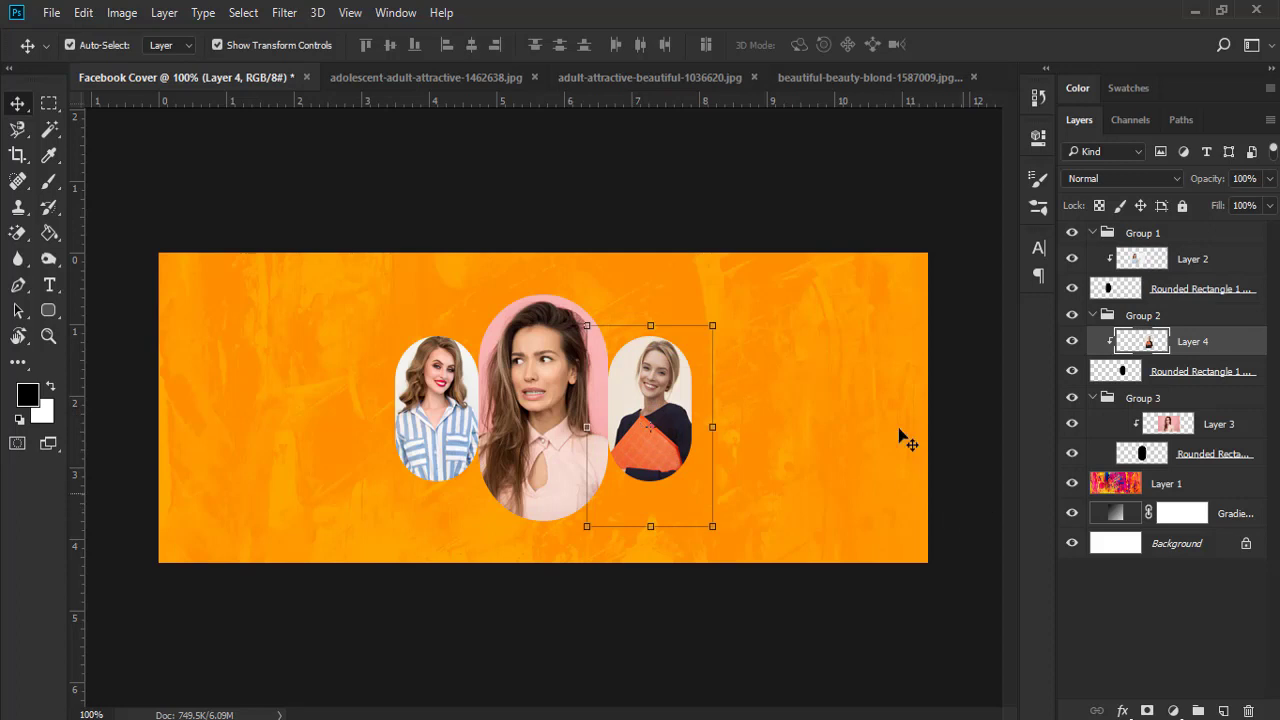
left_click(283, 48)
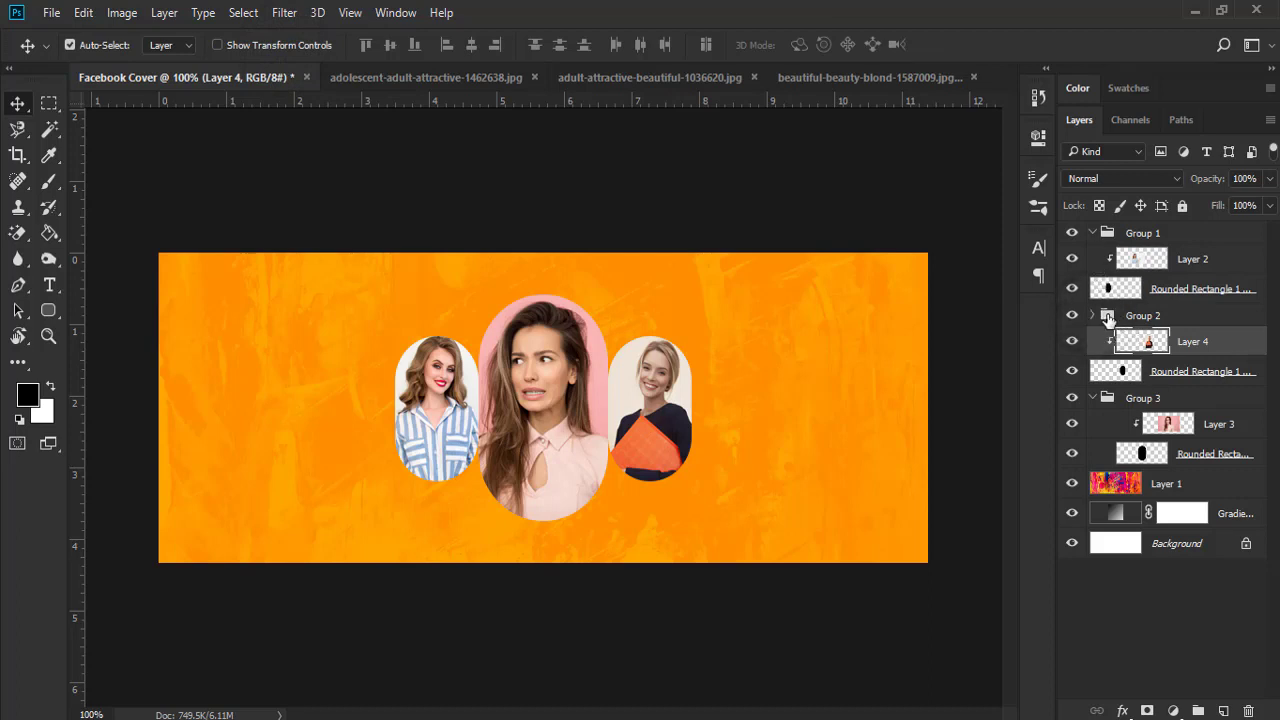
left_click(1213, 340)
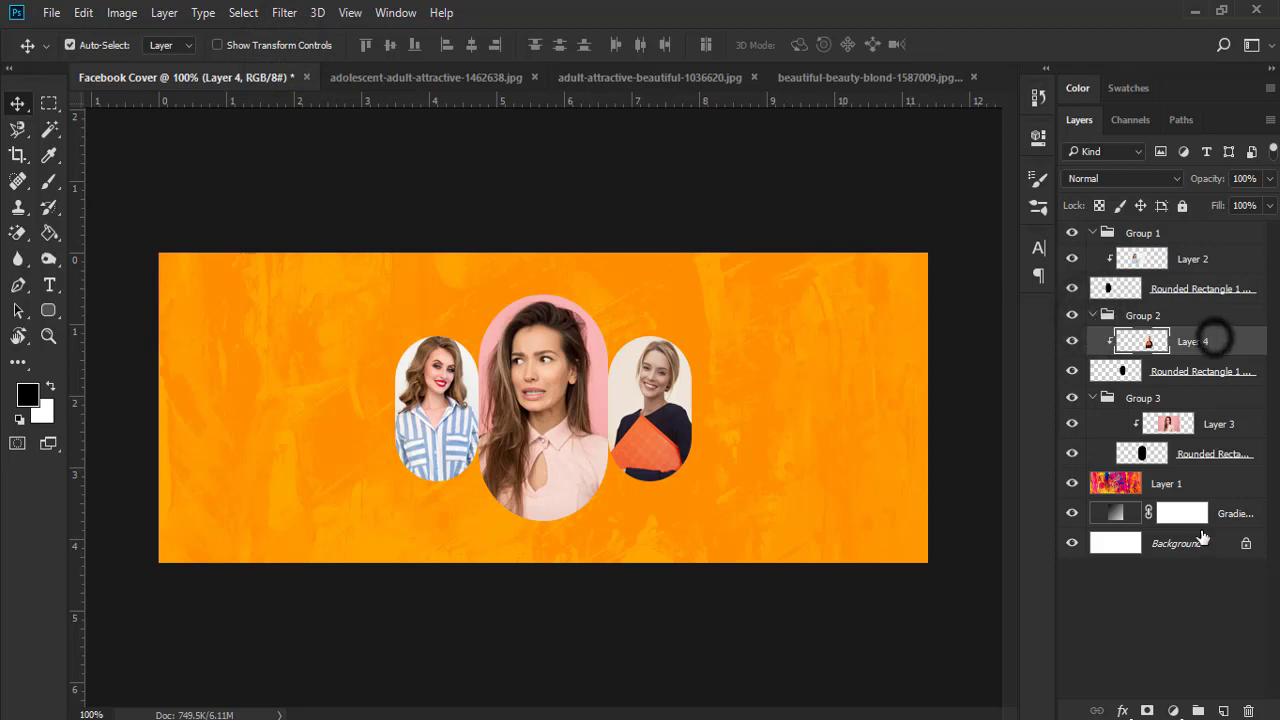
left_click(1216, 594)
- Move each photo and its pill shape into its own group, Groups 1–3
mouse_move(1168, 342)
left_mouse_down()
mouse_move(1137, 373)
mouse_move(1187, 370)
left_mouse_up()
left_click(1101, 318)
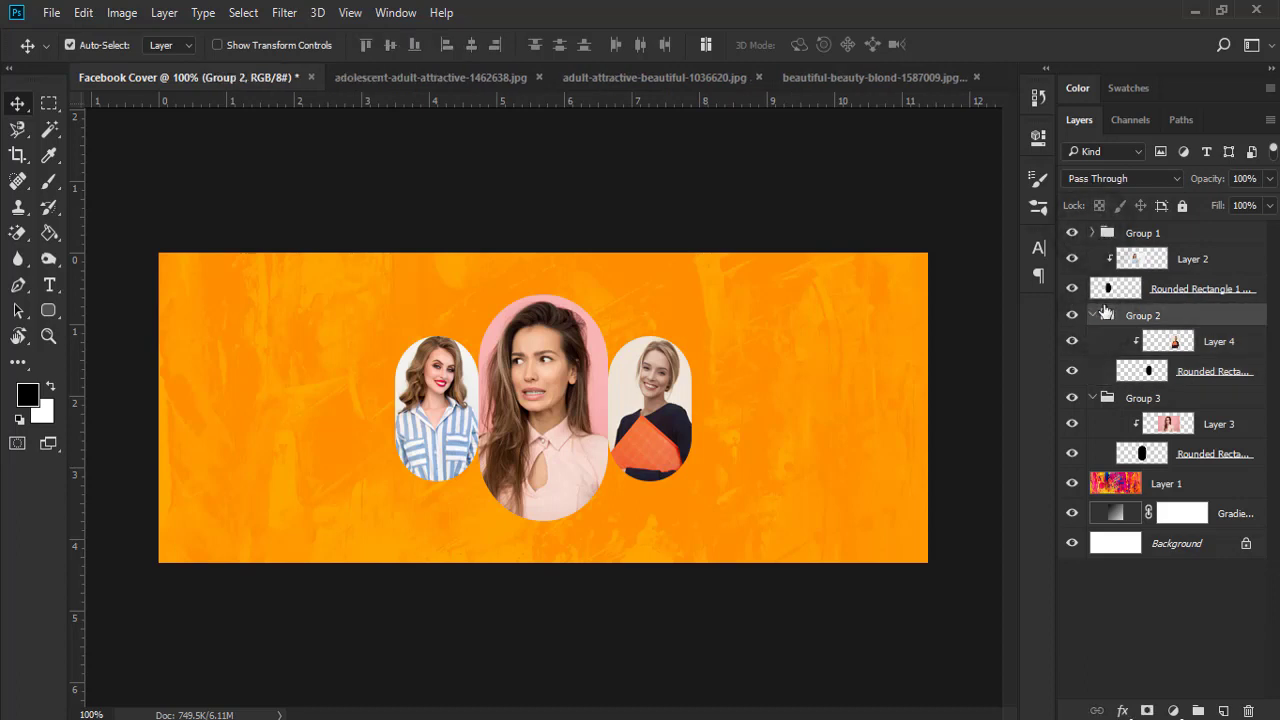
left_click(1141, 258)
left_click(1120, 288, "shift")
left_click_drag(1143, 271, 1148, 235)
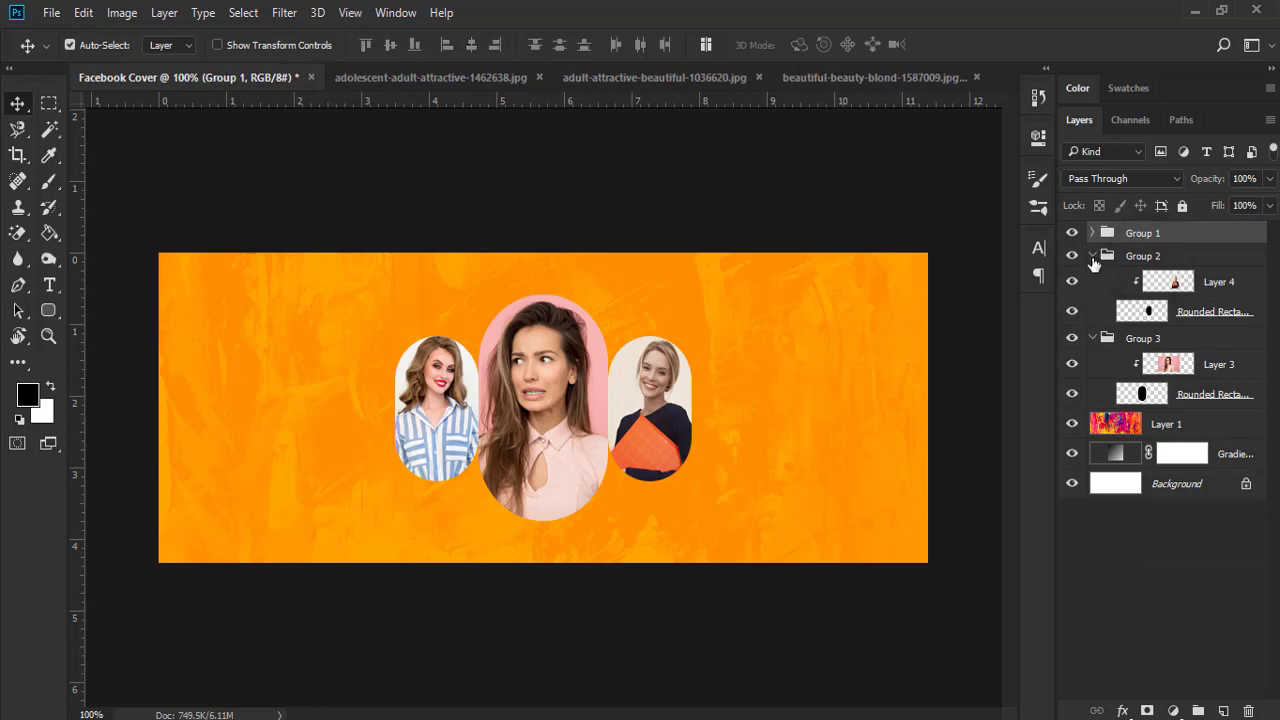
left_click(1092, 256)
left_click(1092, 279)
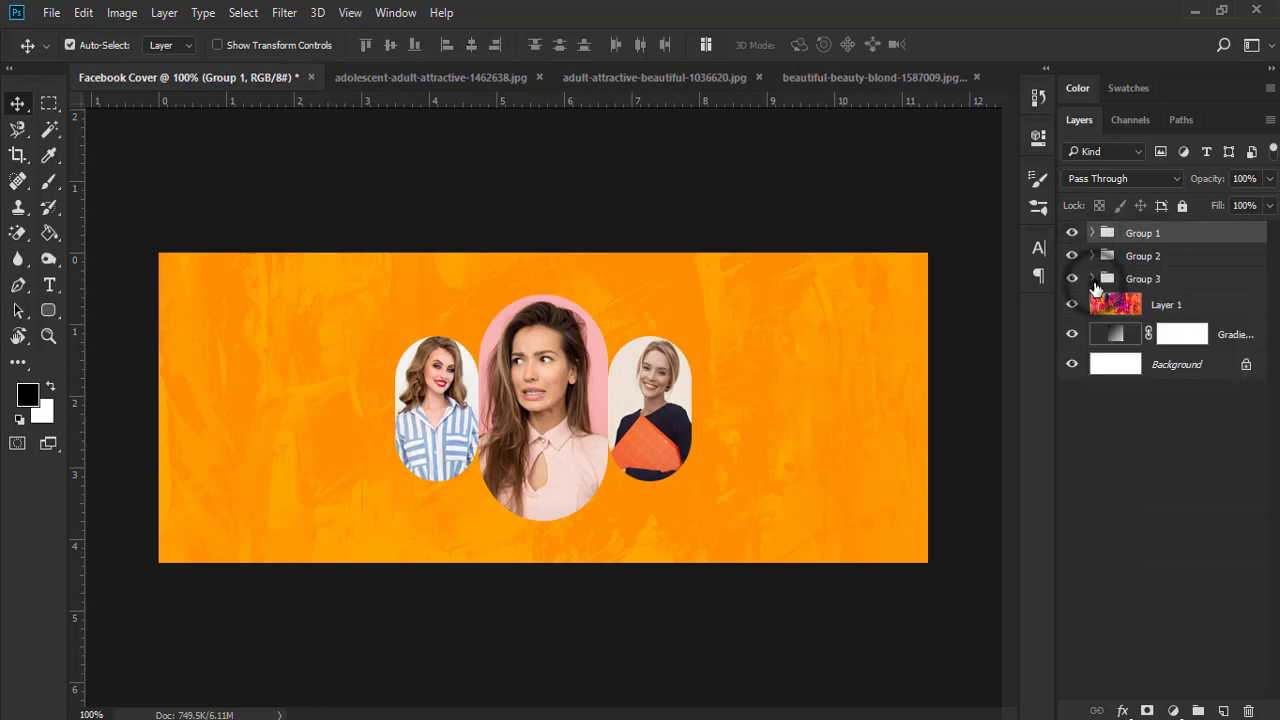
left_click(1093, 280)
left_click(1135, 280)
- Give Group 3 a 5 px outside dark Stroke and a Drop Shadow via Blending Options
right_click(1199, 281)
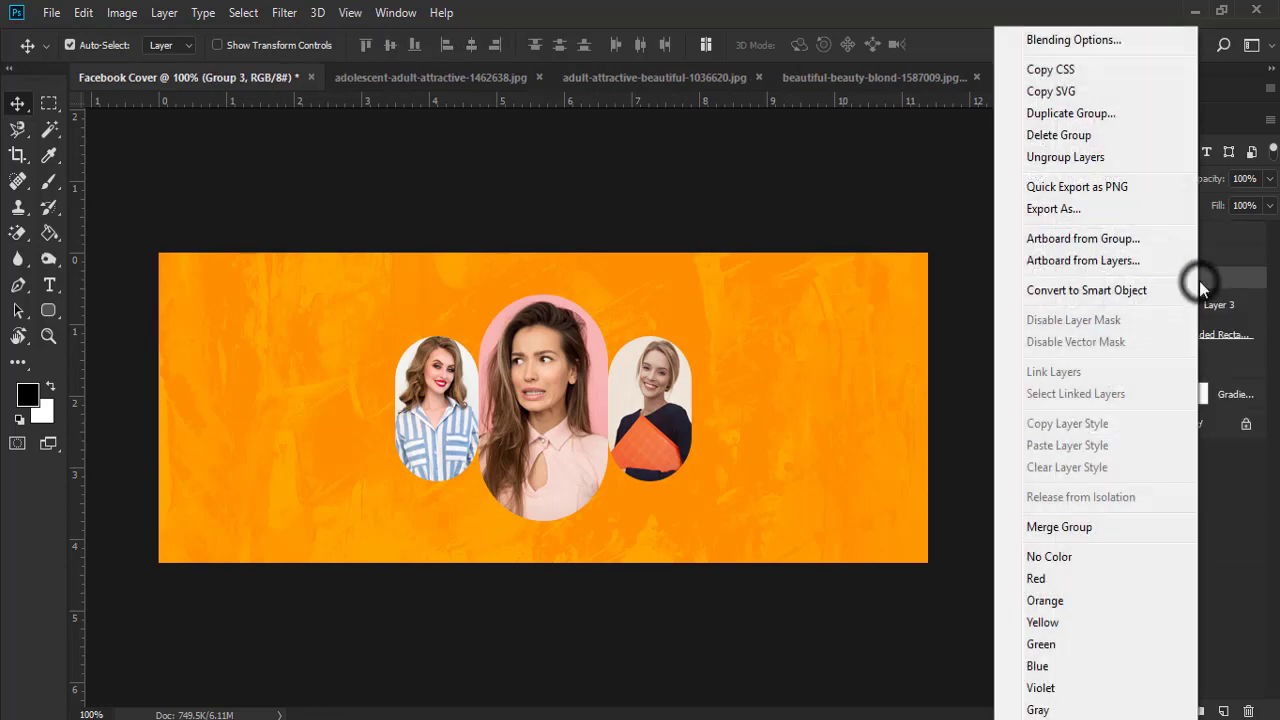
left_click(1041, 38)
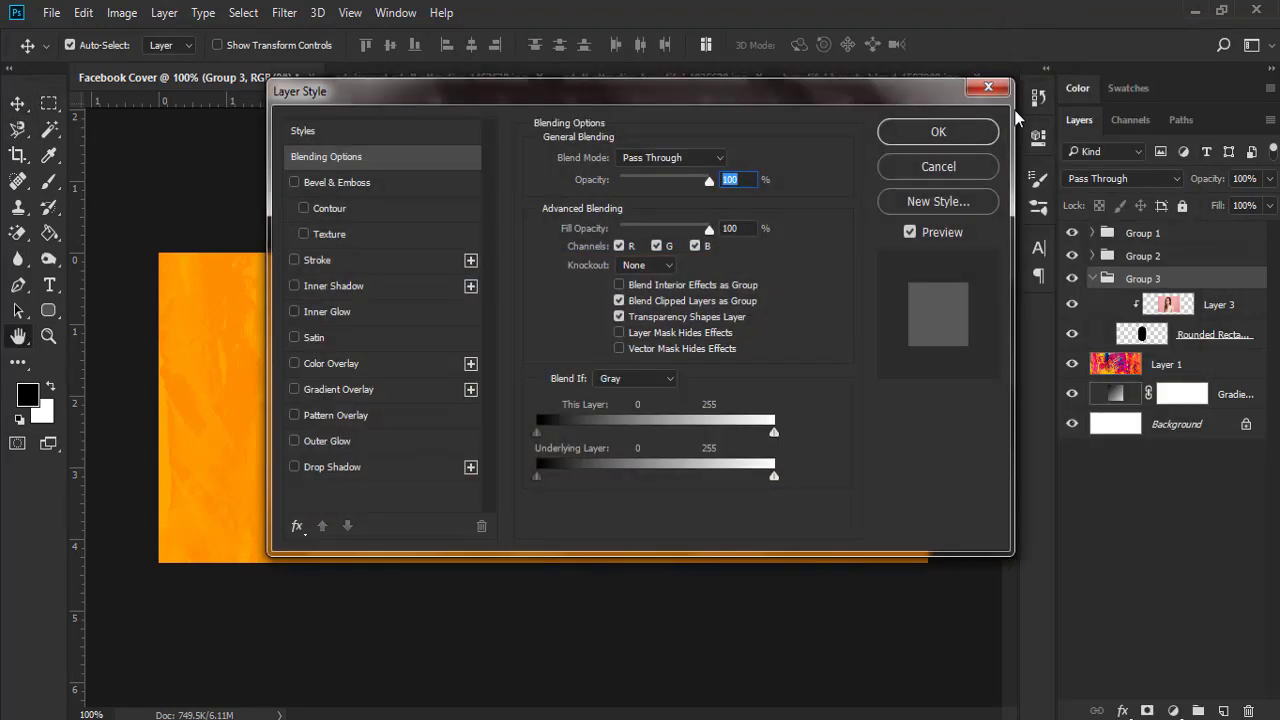
left_click_drag(668, 91, 1036, 91)
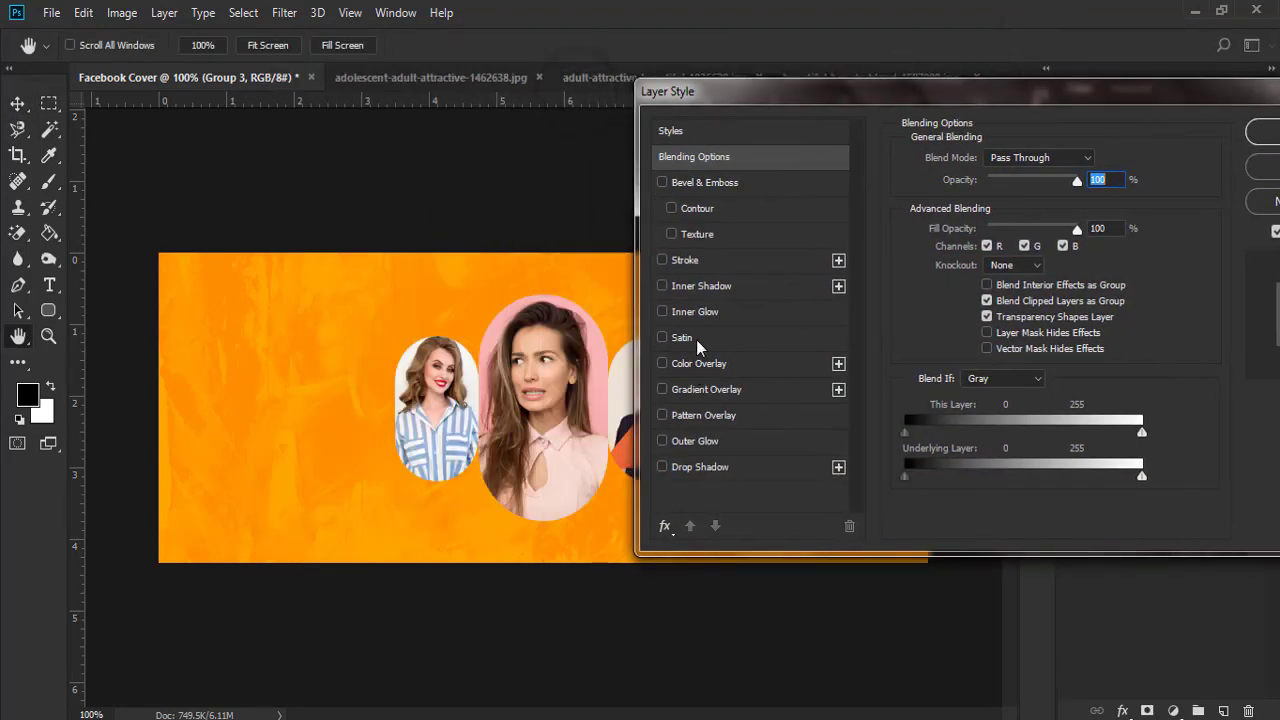
left_click(668, 260)
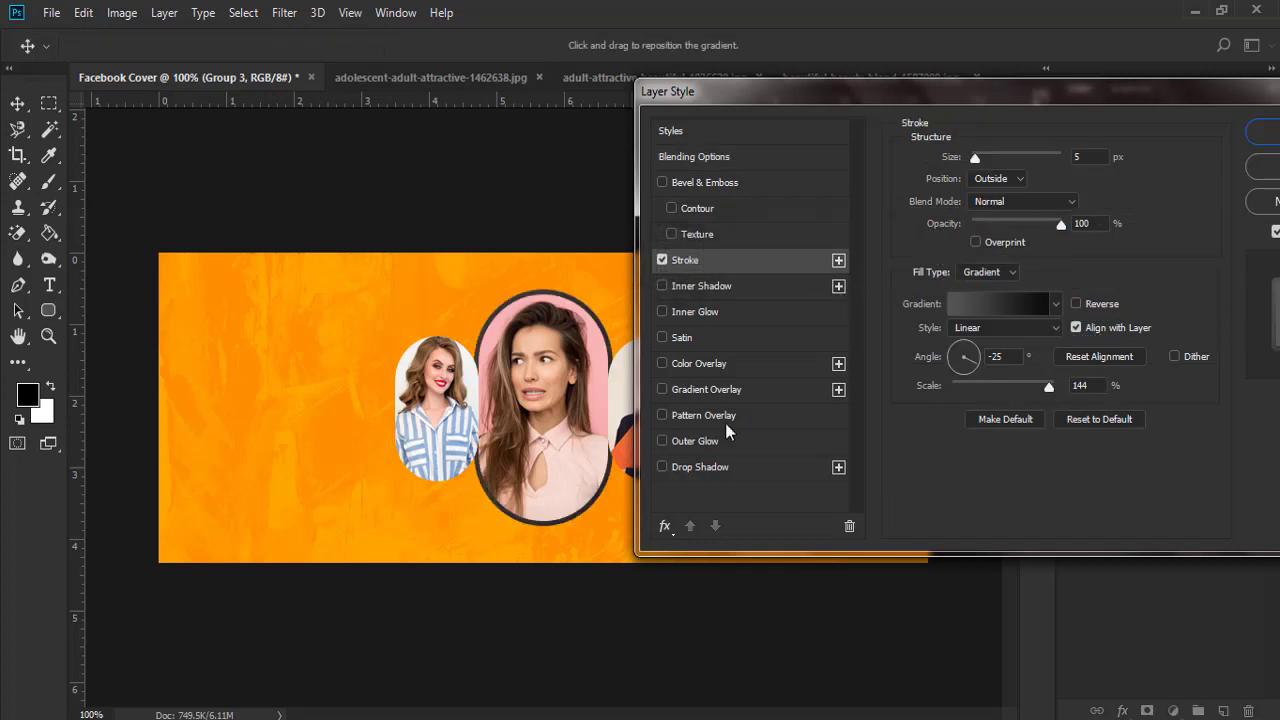
left_click(705, 468)
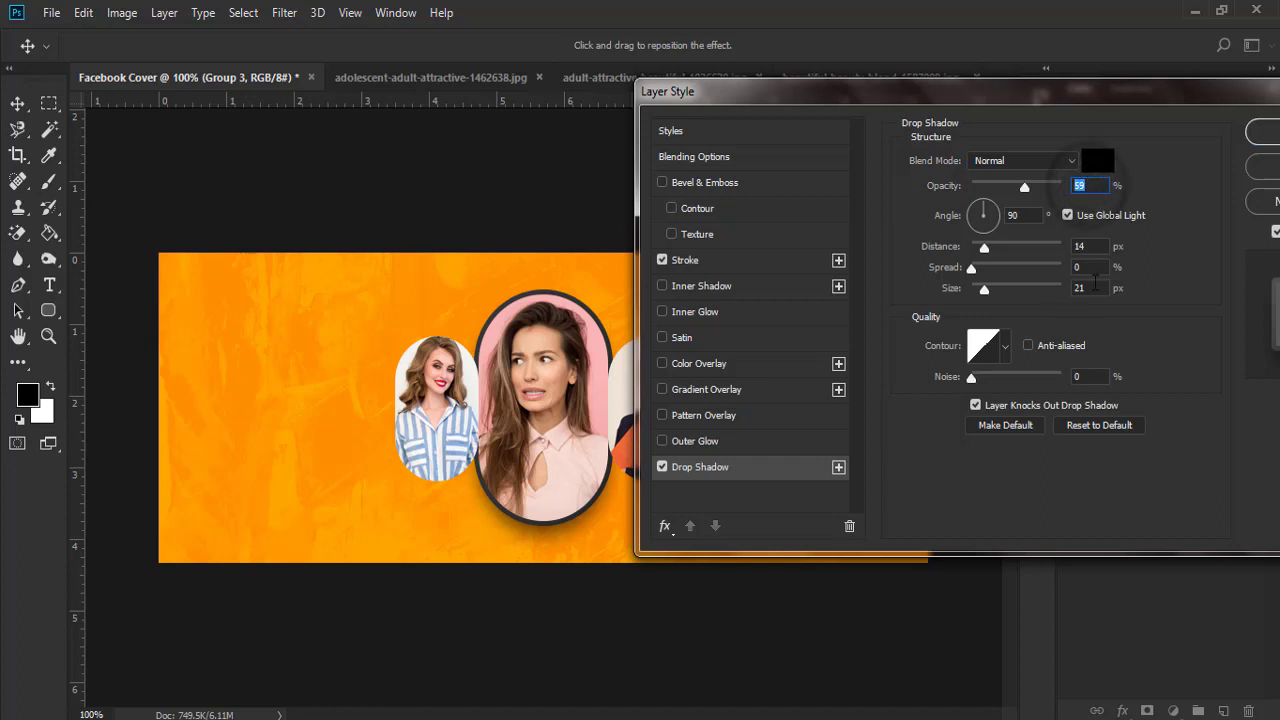
left_click(1082, 246)
left_click(1262, 133)
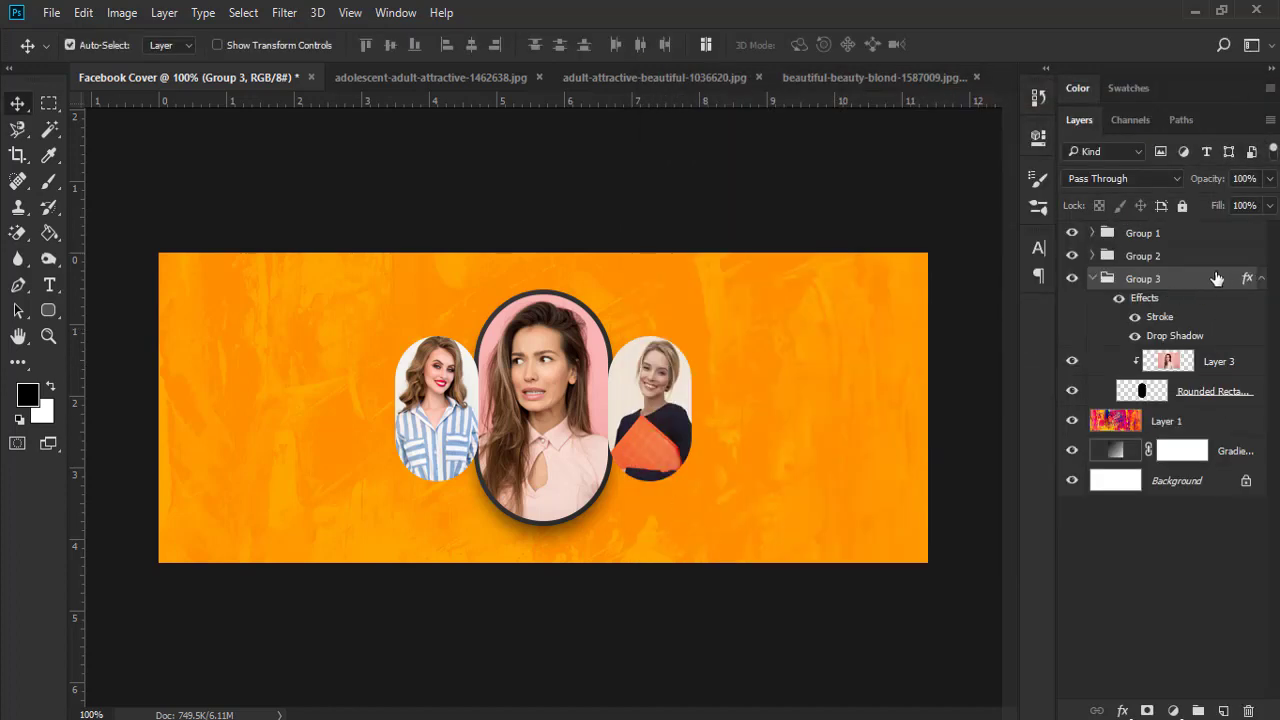
- Move Group 3 to the top of the layer stack and copy its layer style
left_click_drag(1216, 278, 1208, 232)
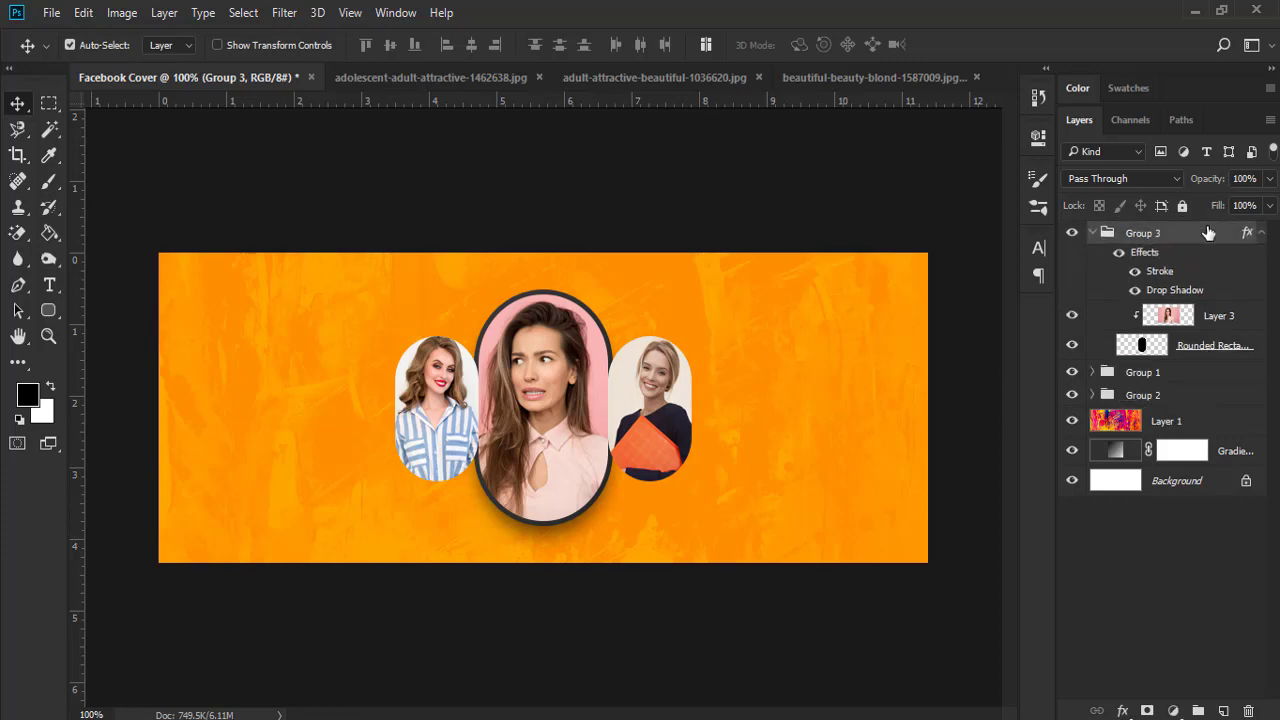
right_click(1180, 236)
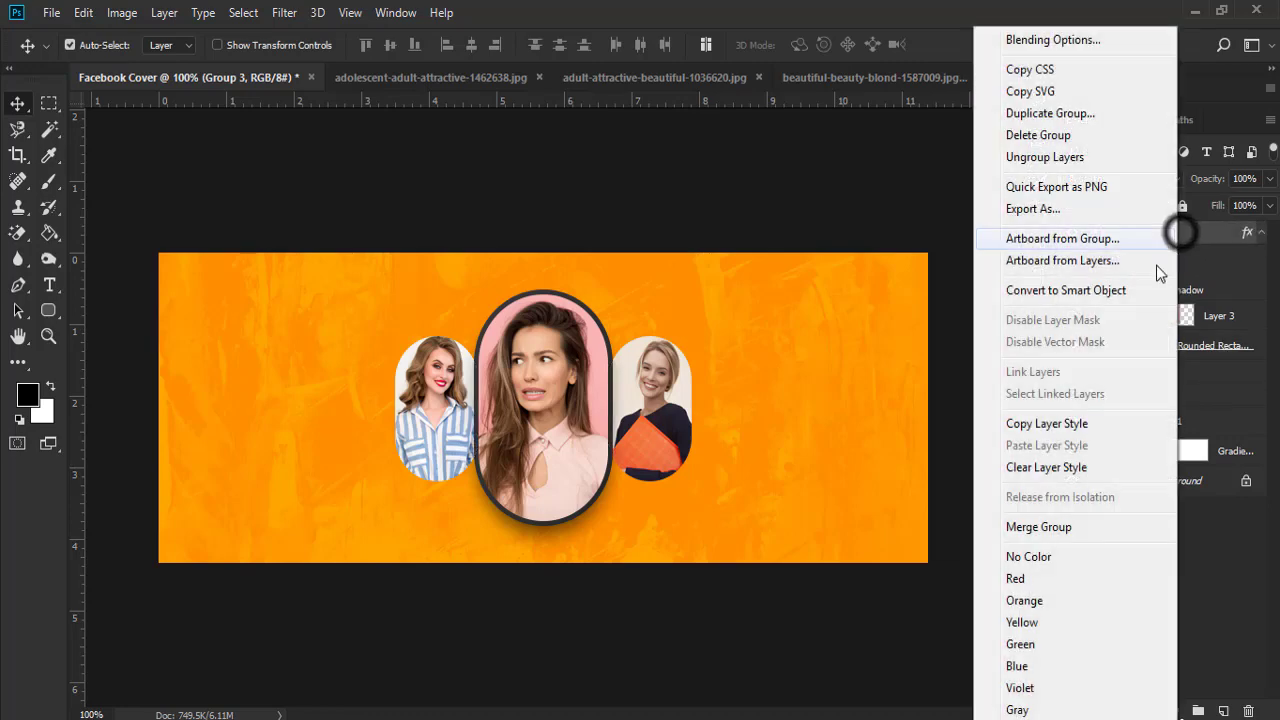
left_click(1050, 426)
- Paste Group 3's Stroke and Drop Shadow style onto Group 1 and Group 2
right_click(1141, 373)
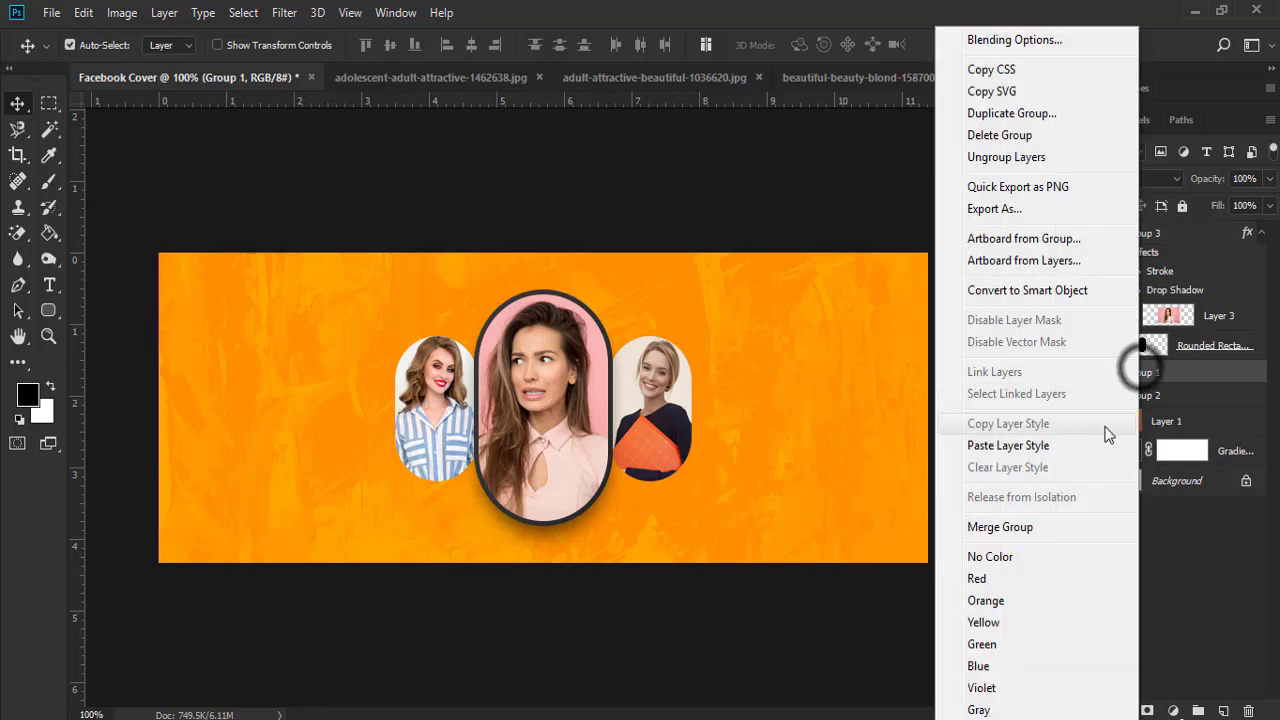
left_click(1026, 444)
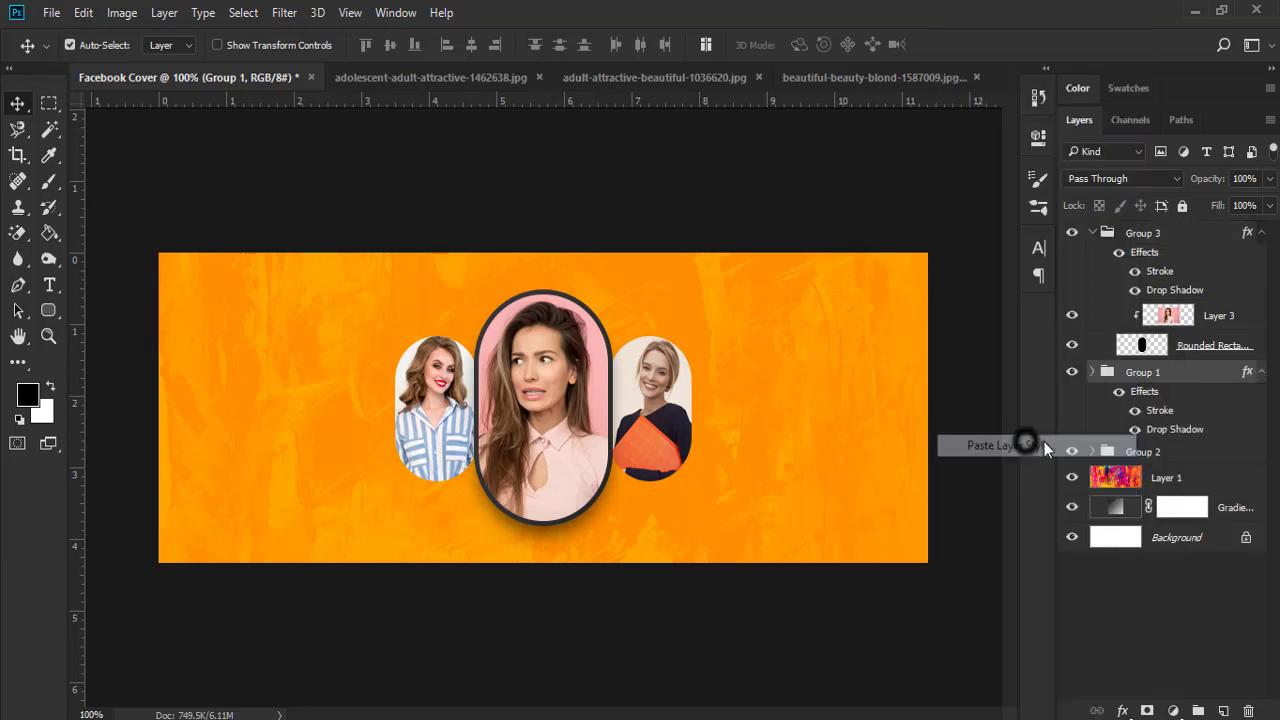
right_click(1157, 452)
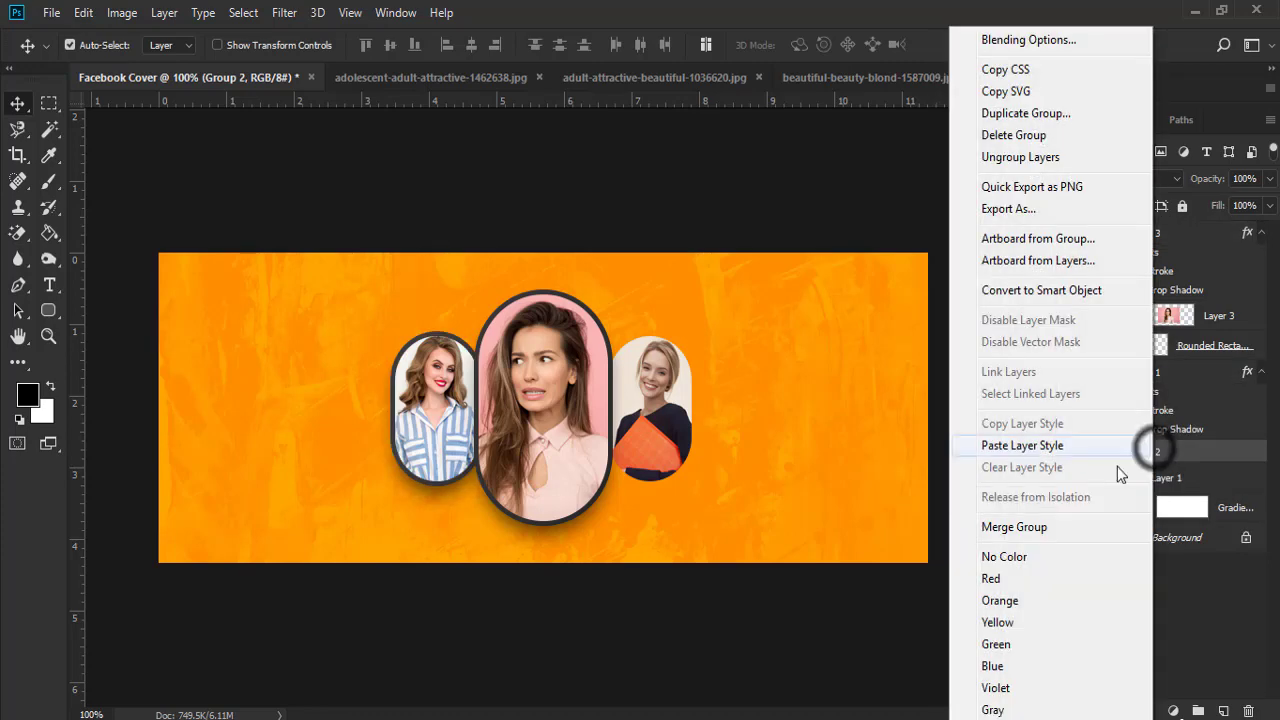
left_click(1024, 445)
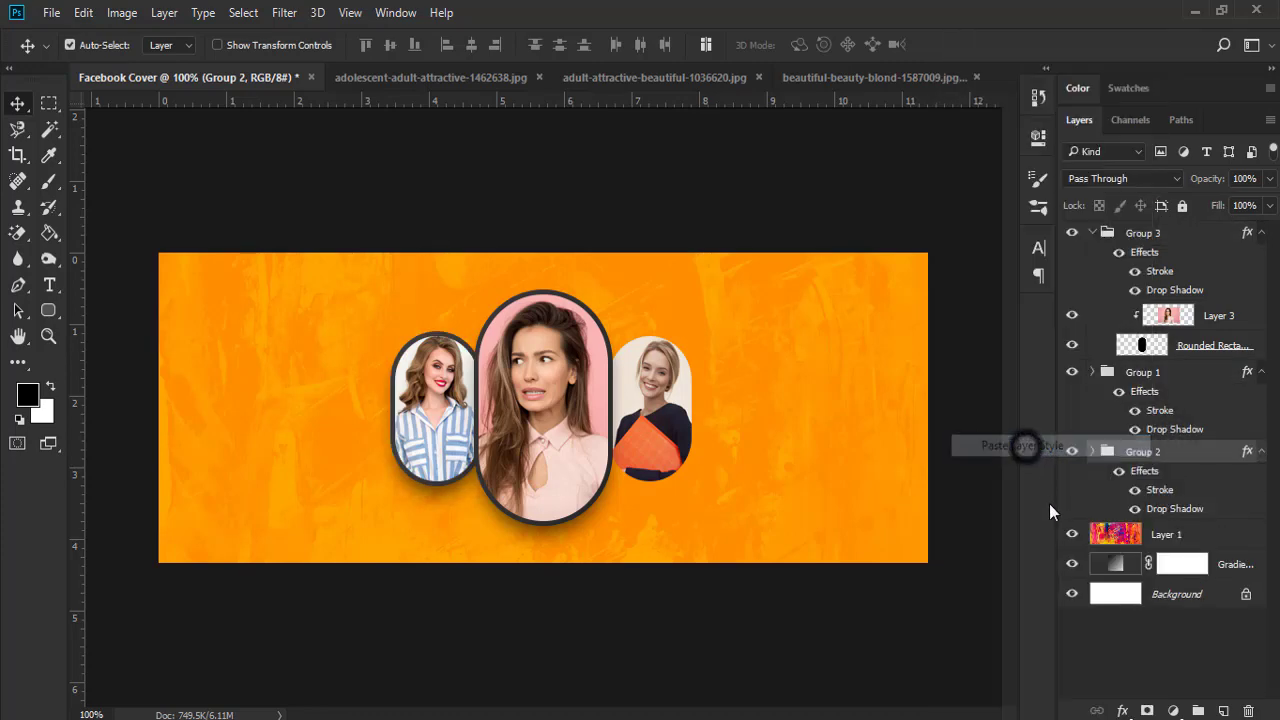
left_click(1092, 455)
left_click(1093, 453)
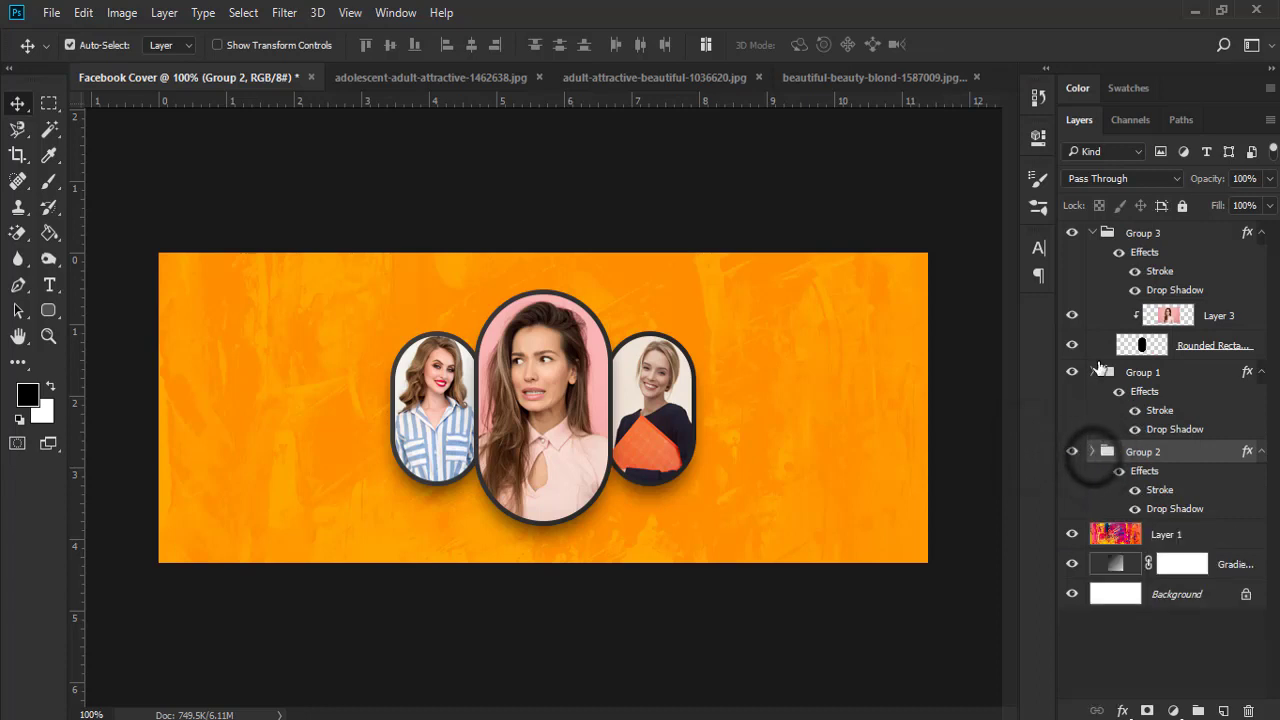
- Select Groups 1–3 and move the three pills about a third of an inch higher
left_click(1095, 233)
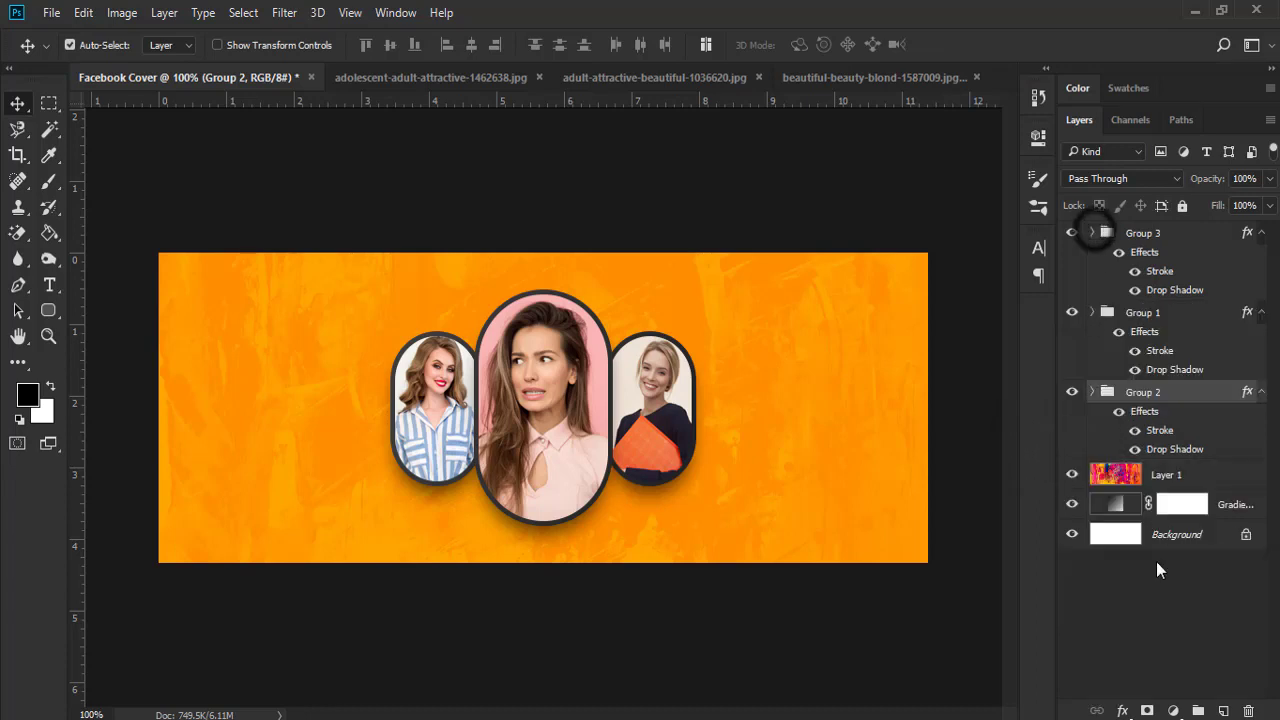
left_click(1156, 641)
left_click(1180, 232)
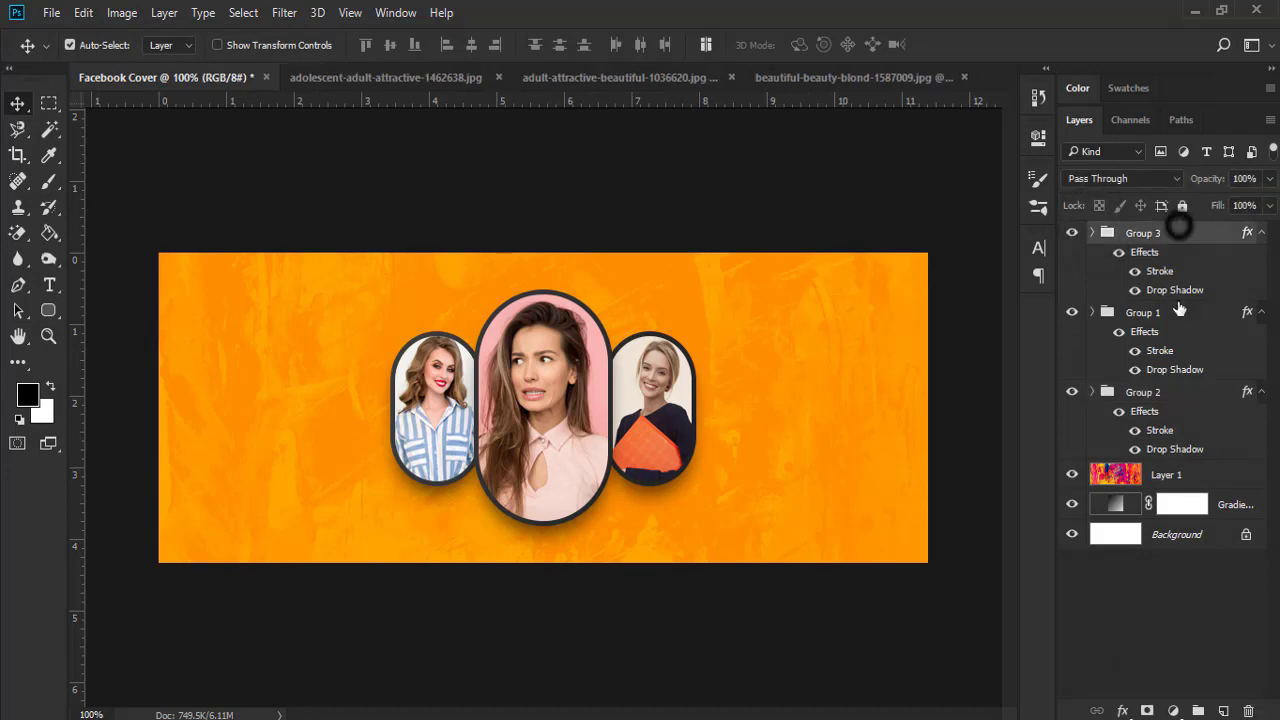
left_click(1153, 402, "shift")
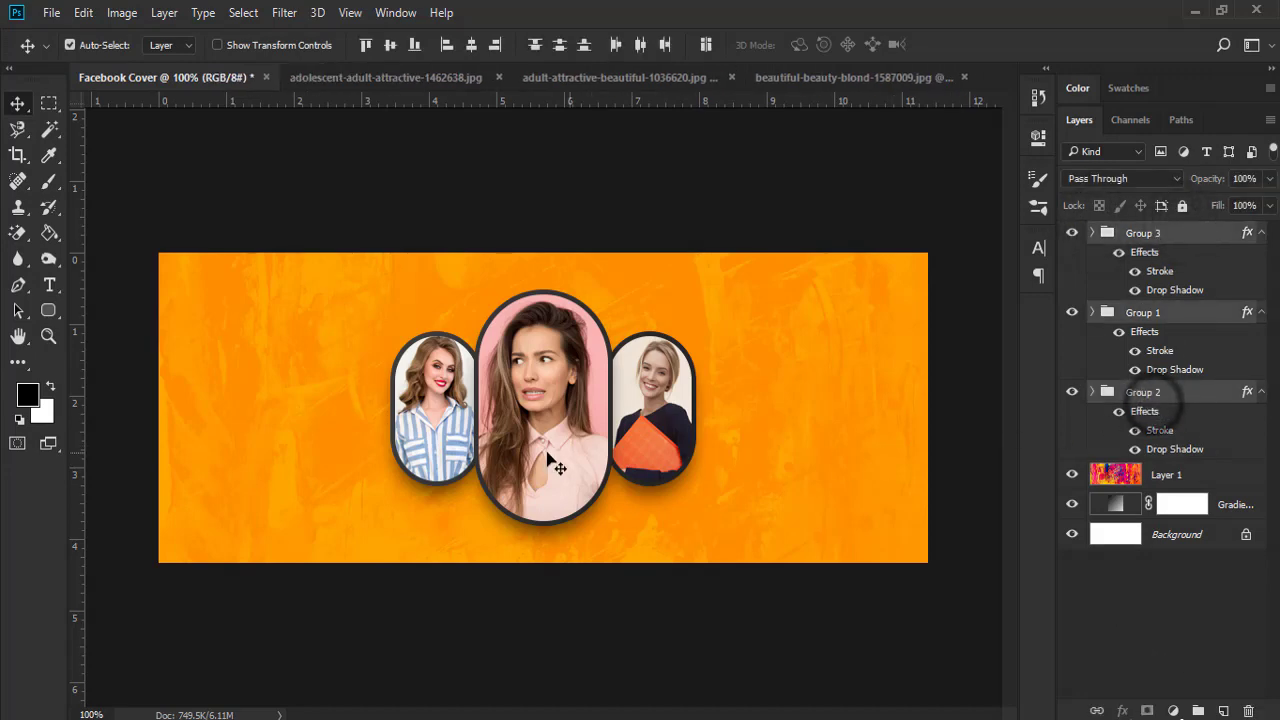
left_click_drag(545, 460, 542, 423)
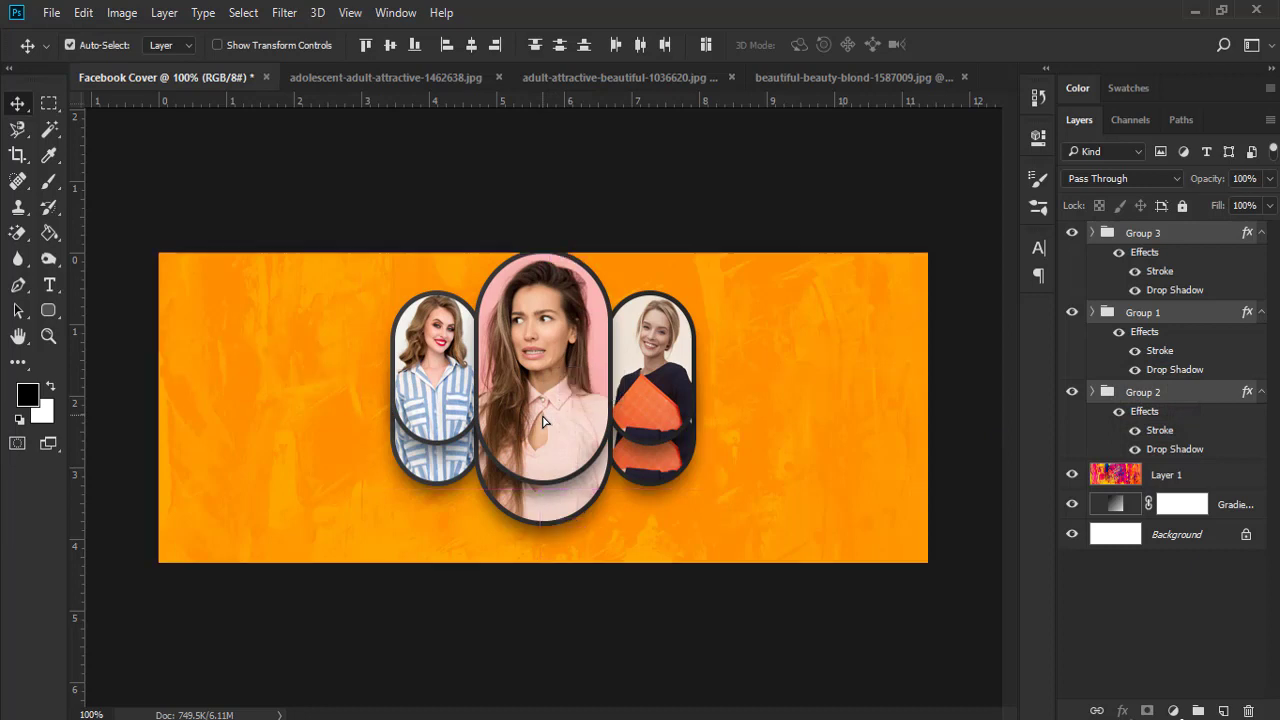
key("ctrl+z")
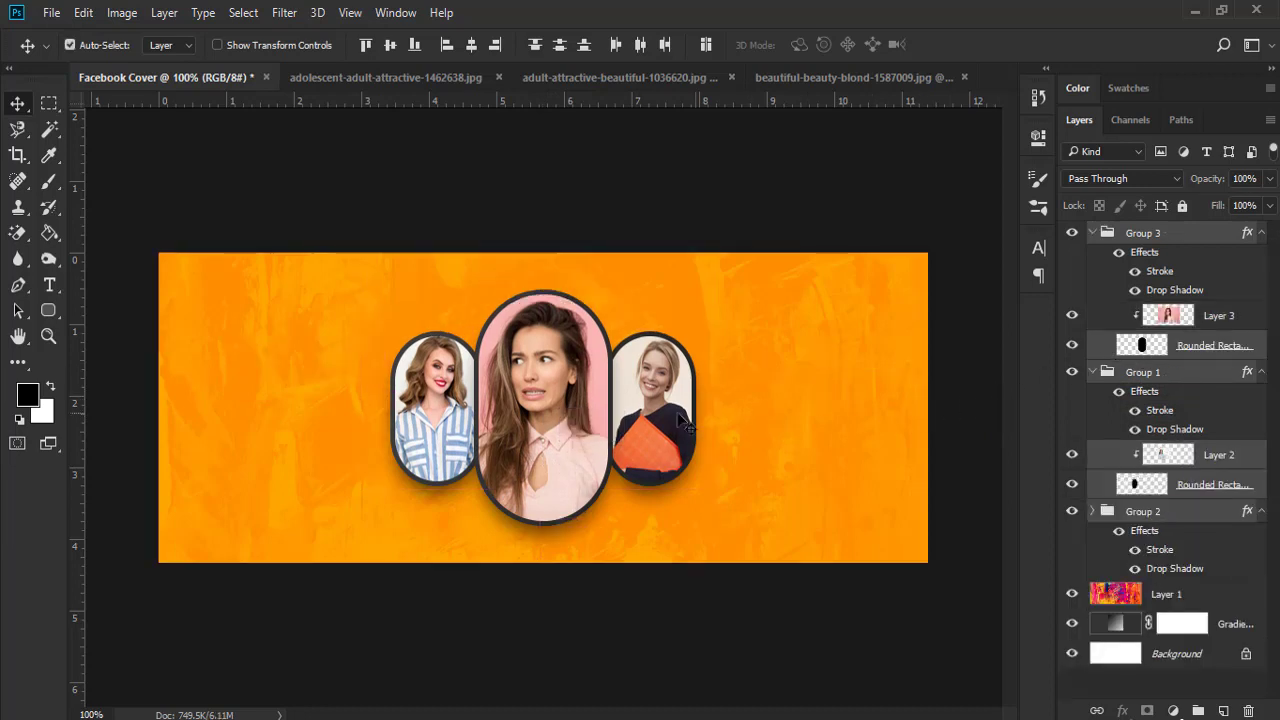
left_click_drag(590, 428, 590, 398)
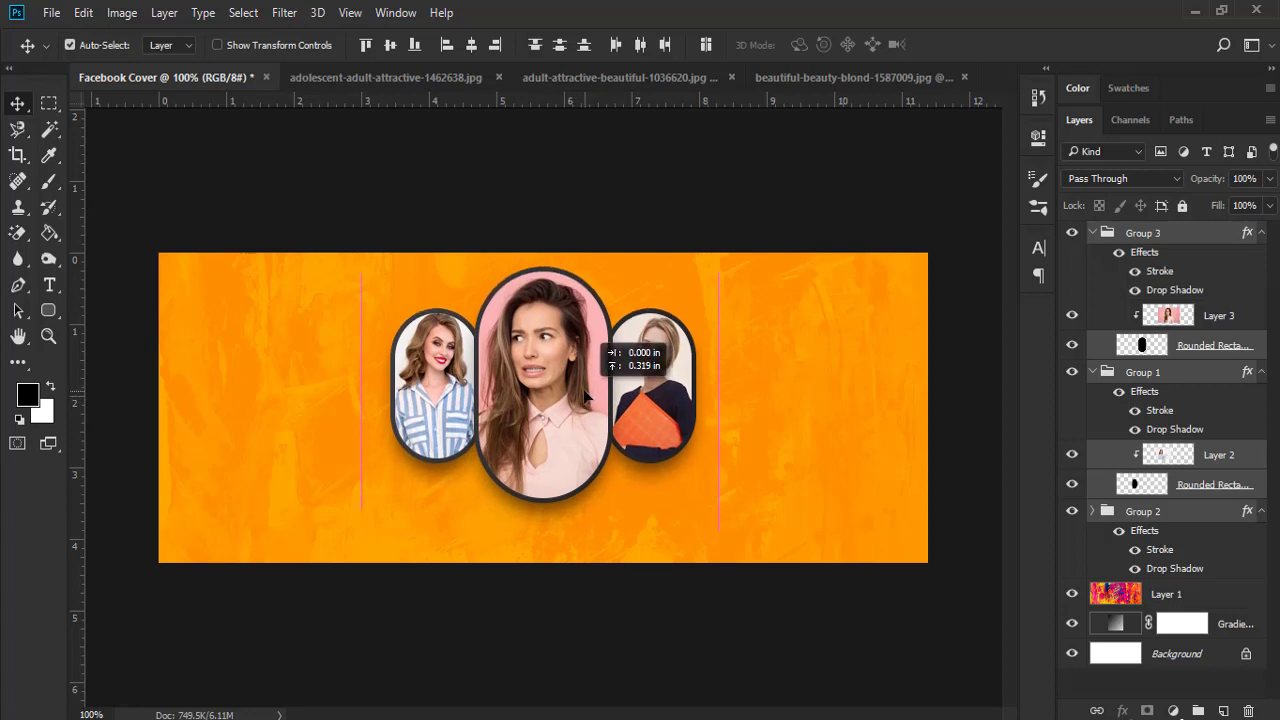
left_click_drag(590, 398, 590, 394)
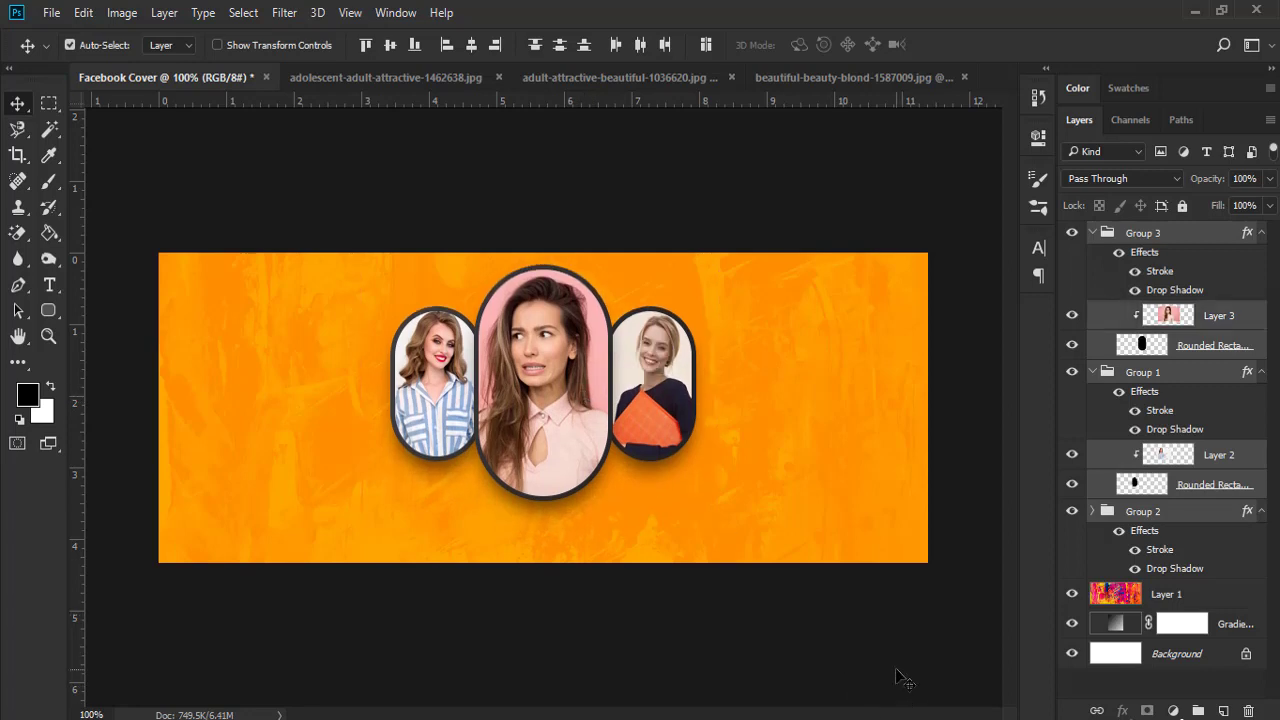
left_click(896, 676)
left_click(1093, 233)
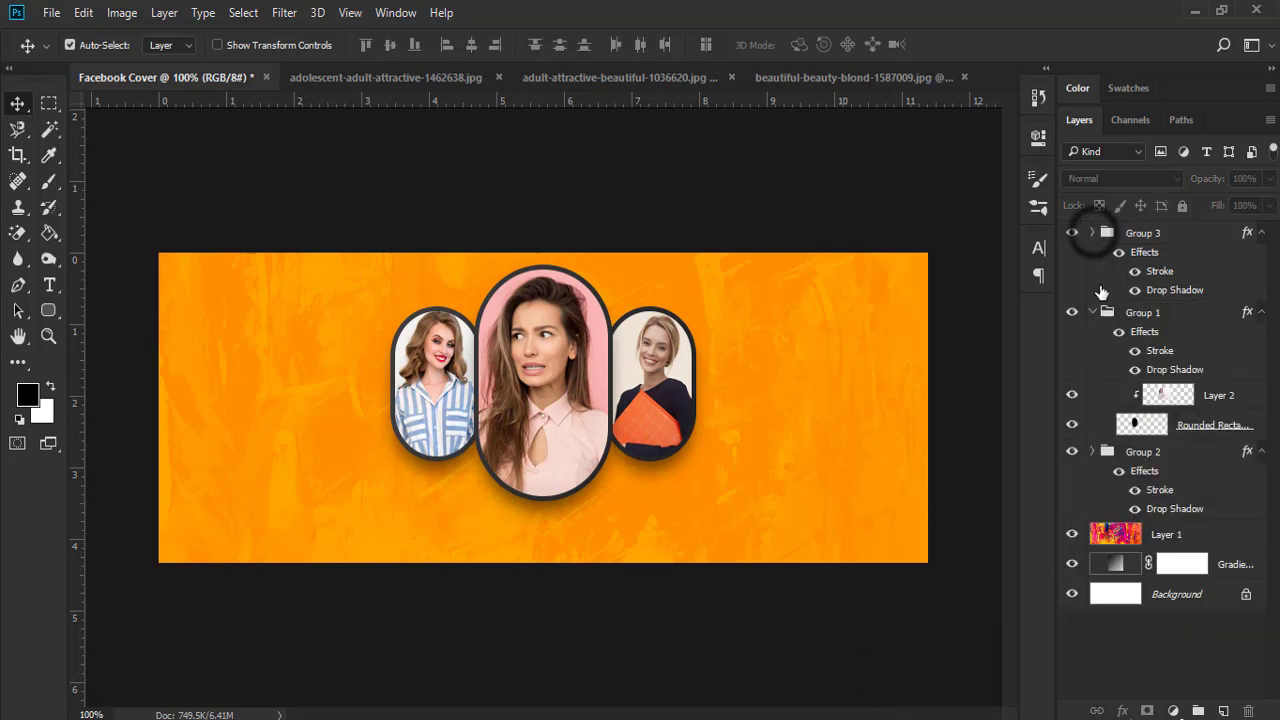
left_click(1092, 312)
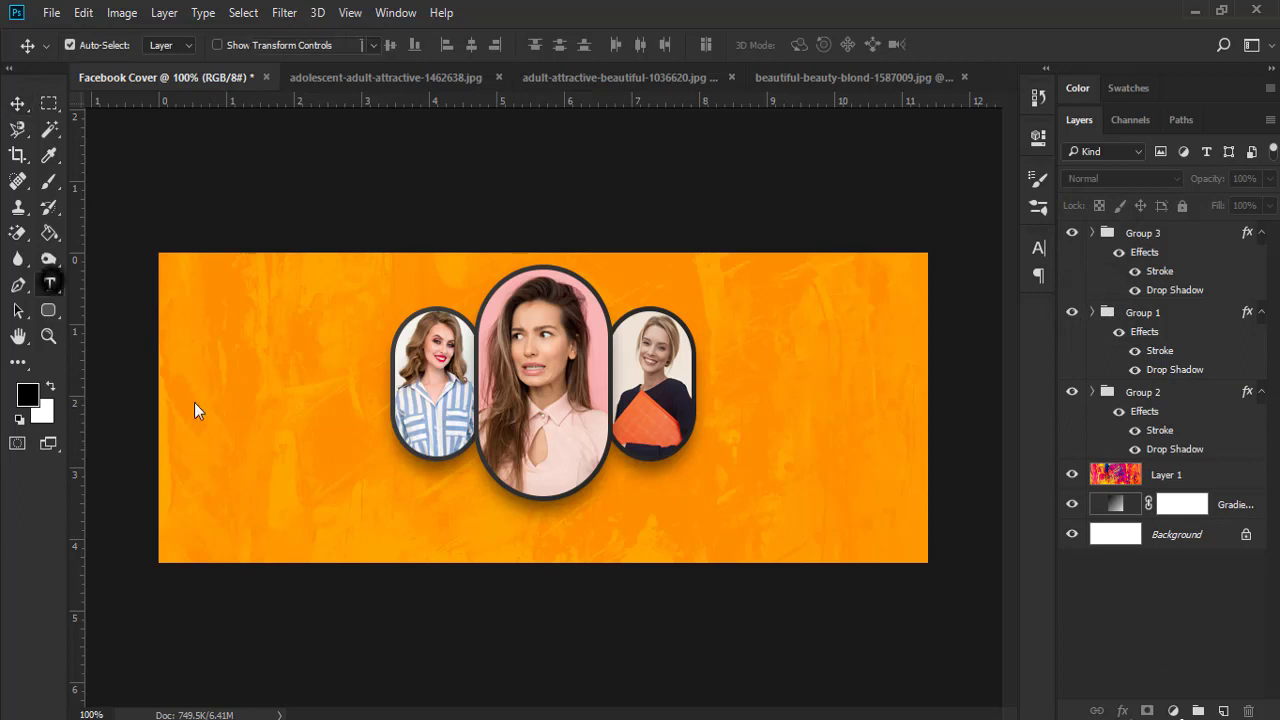
- Add a 'YOUR TEXT HERE' caption in UniSansBold 22 pt, centred horizontally below the pills
key("t")
left_click(311, 533)
type("YOUR TEXT HERE")
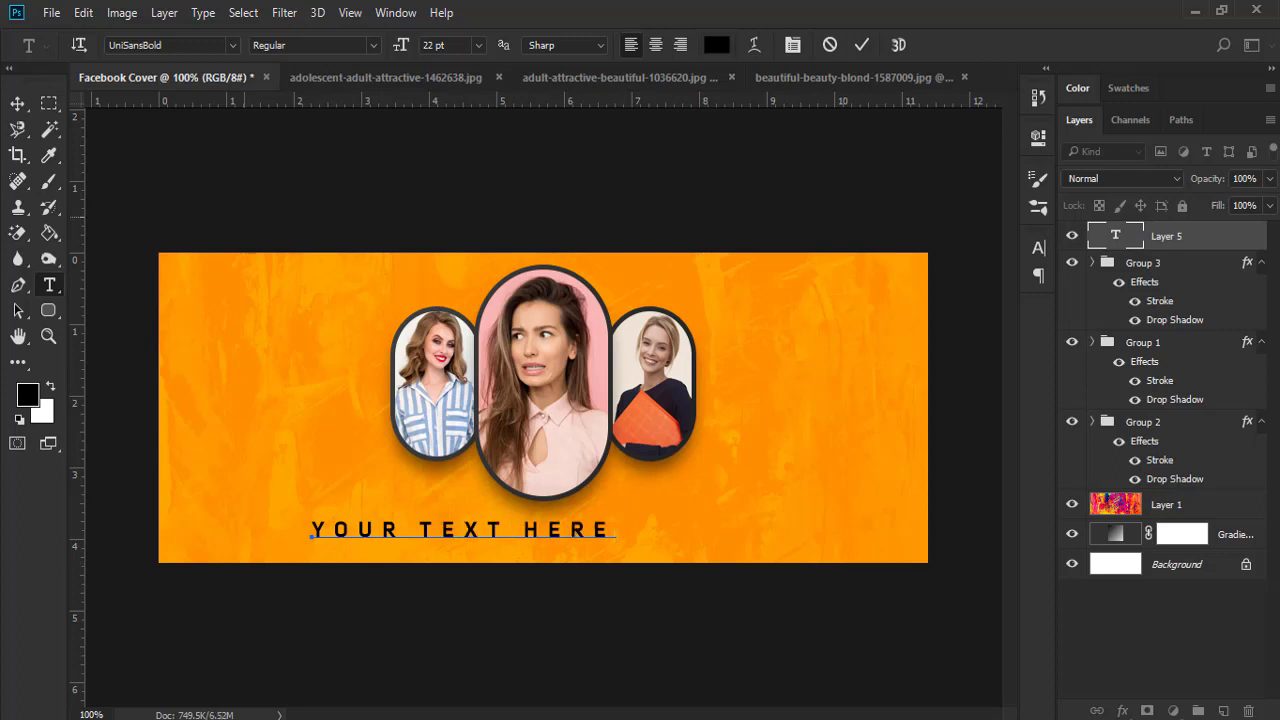
left_click(18, 104)
key("ctrl+a")
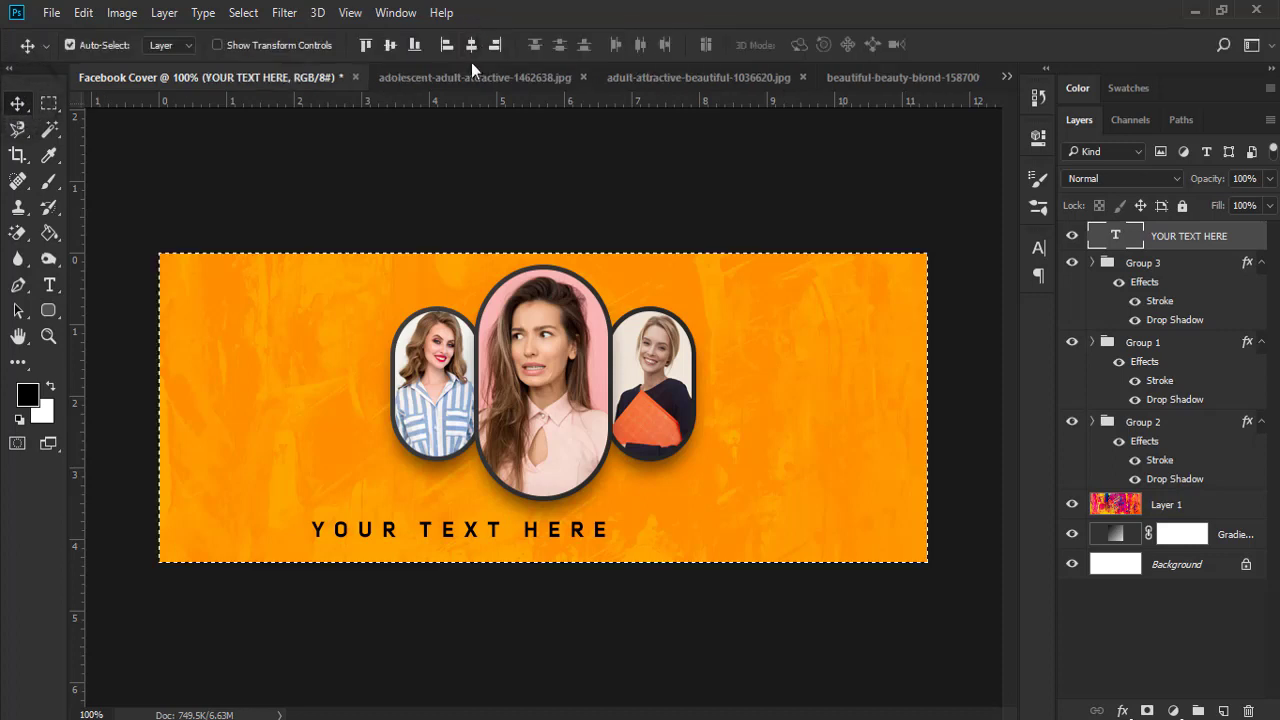
left_click(472, 44)
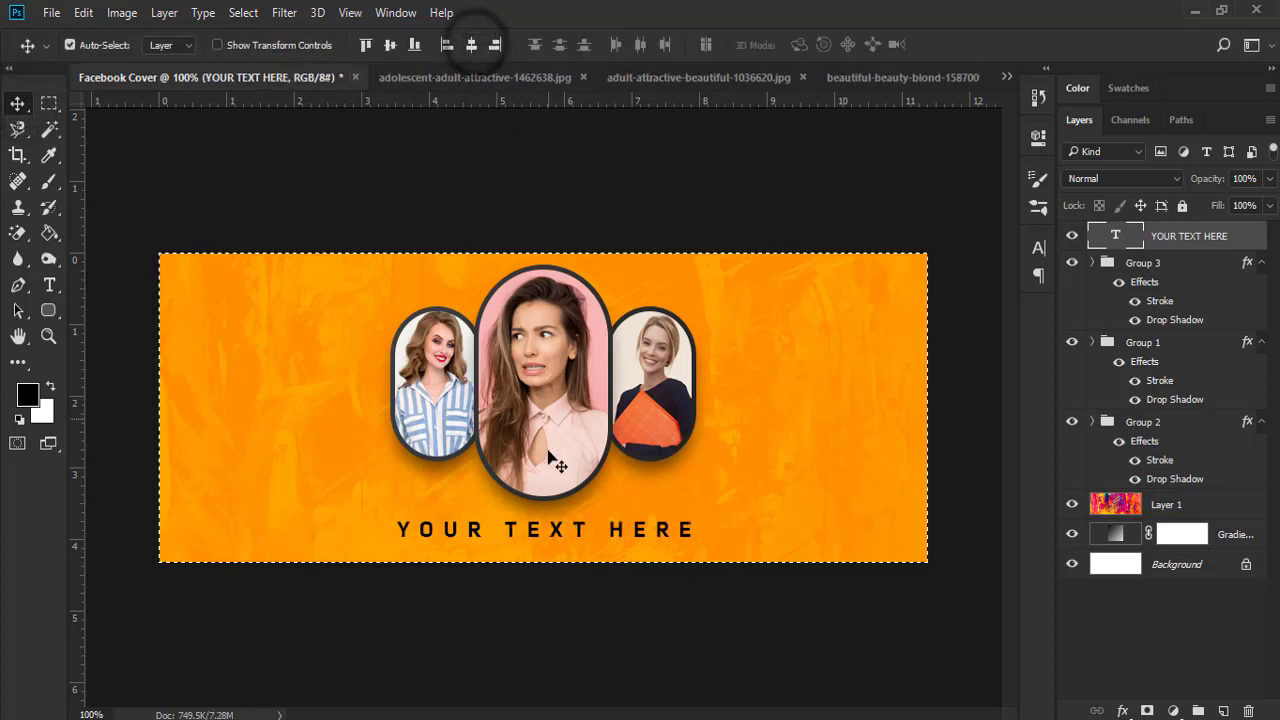
key("ctrl+d")
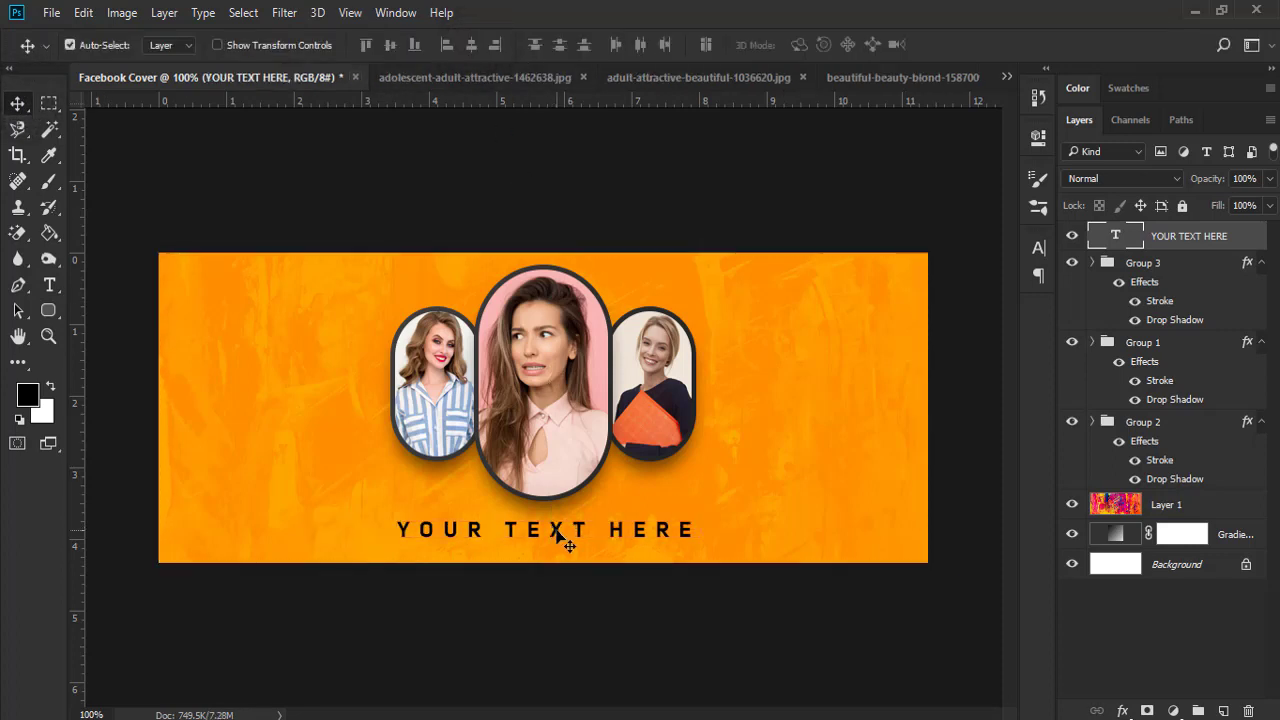
left_click_drag(557, 540, 557, 548)
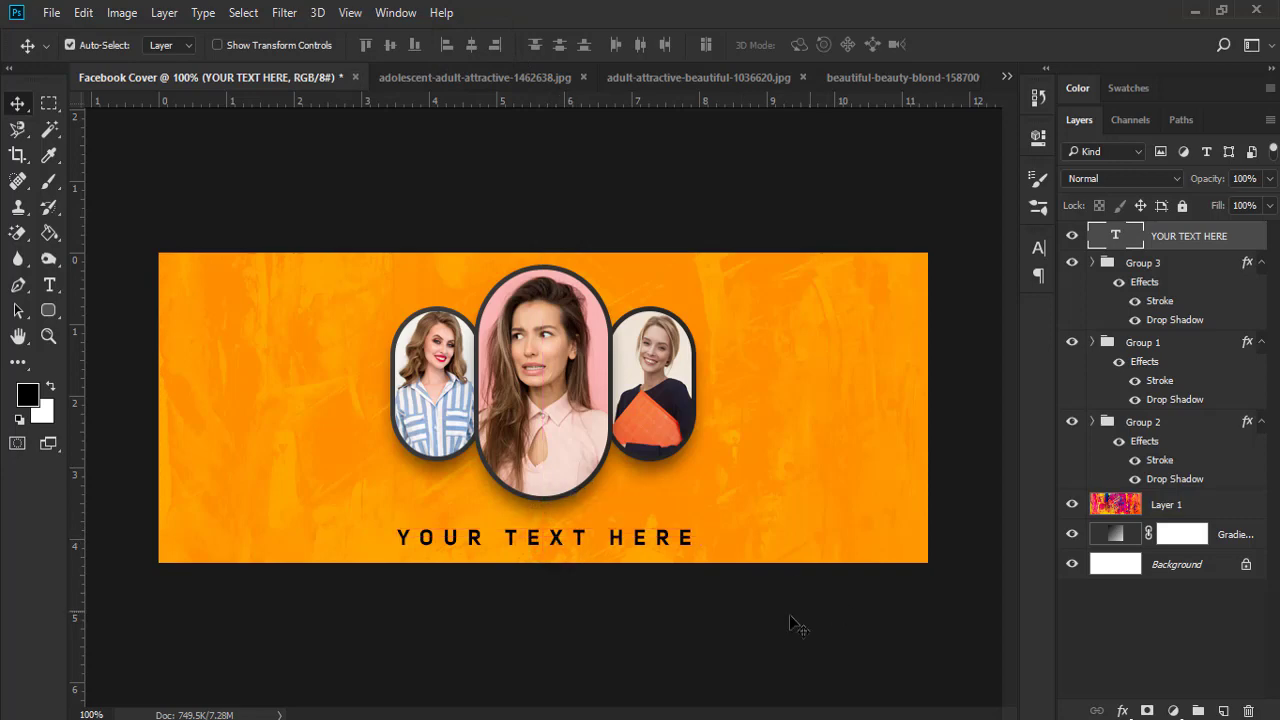